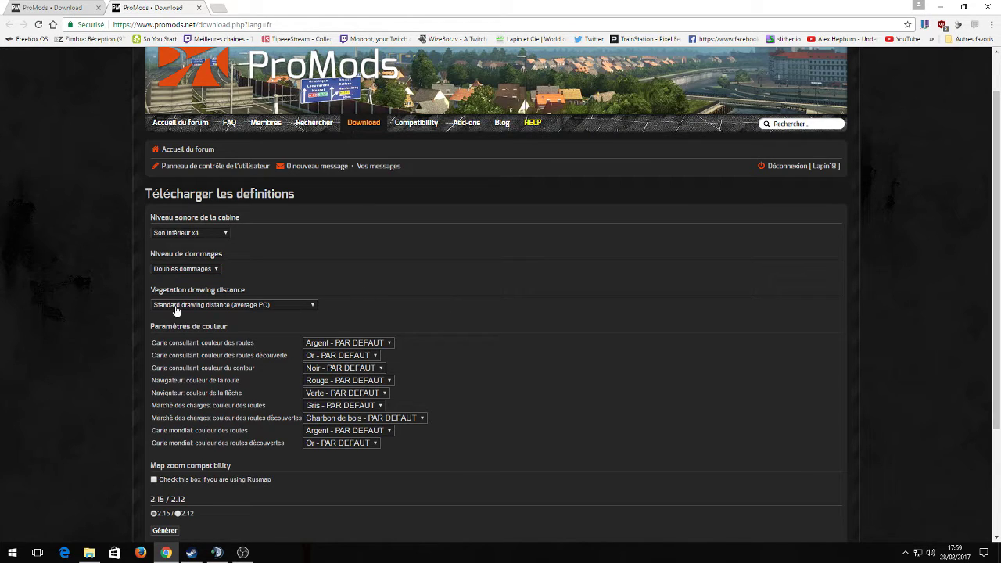
Set the vegetation drawing distance to "Ultra drawing distance (extreme performance PC only)"
{"action": "left_click", "coordinate": [311, 305]}
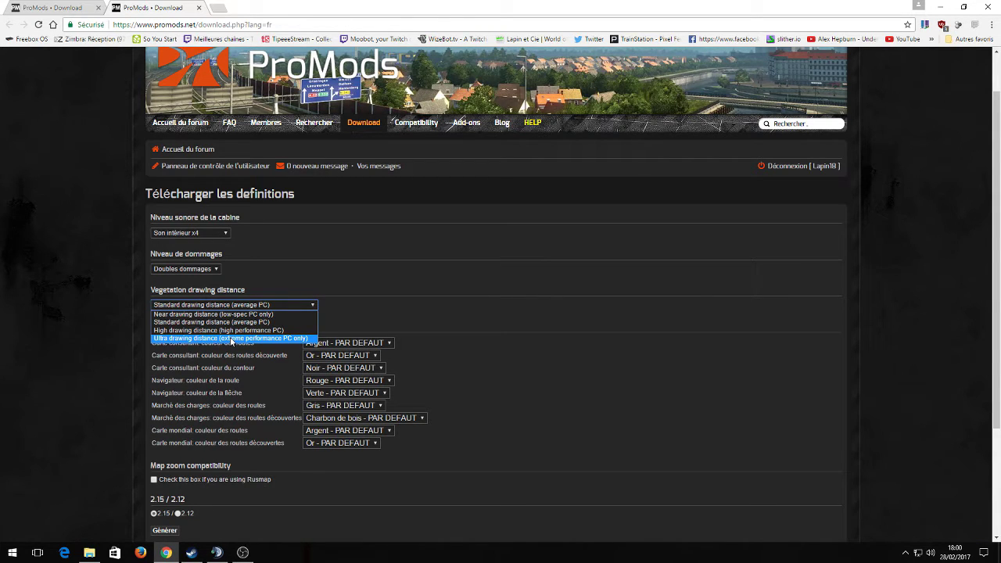
{"action": "left_click", "coordinate": [231, 339]}
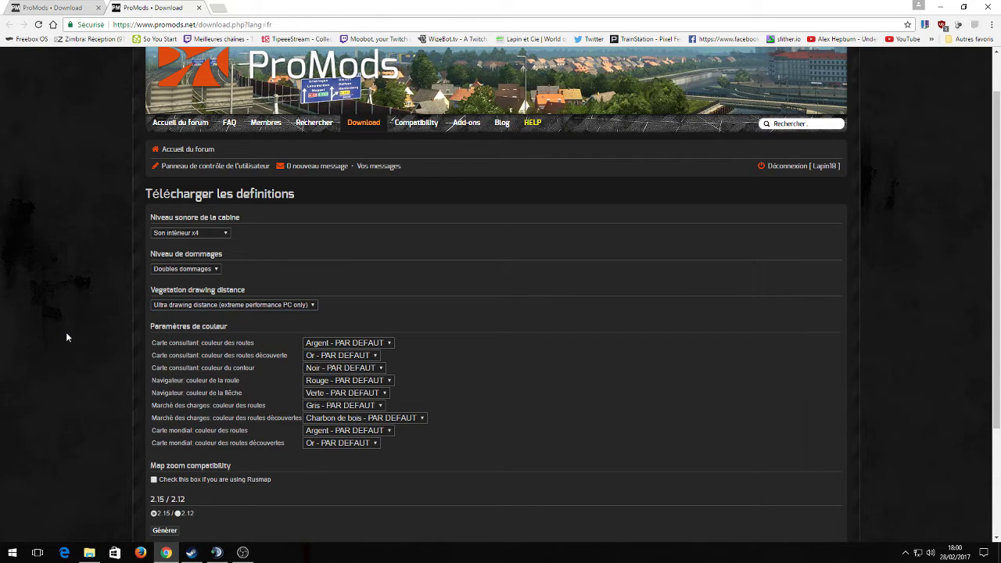
{"action": "scroll", "coordinate": [67, 337], "scroll_direction": "down", "scroll_amount": 1}
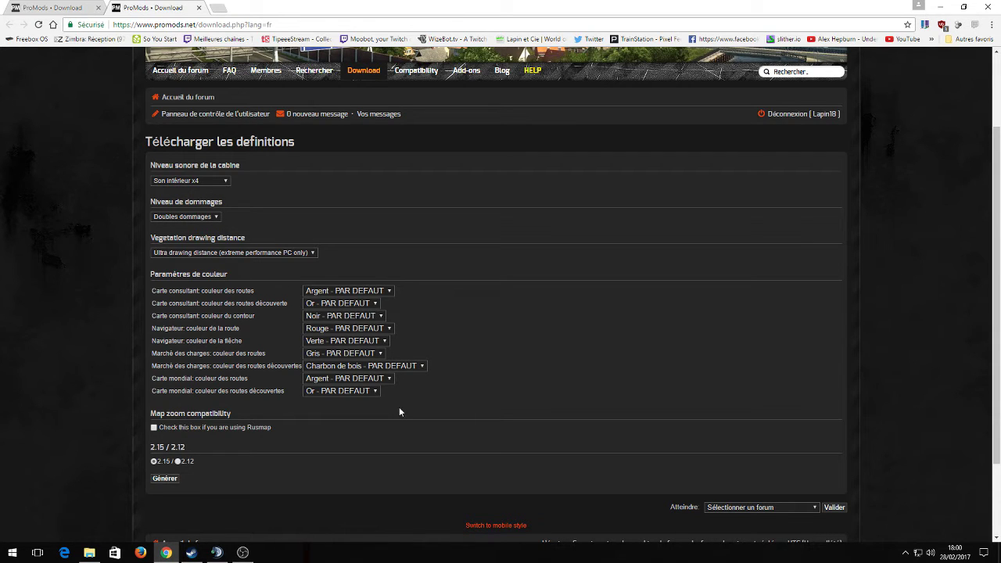
Look through the available colours for the map advisor's roads, discovered roads and outline
{"action": "left_click", "coordinate": [389, 292]}
{"action": "left_click", "coordinate": [391, 293]}
{"action": "left_click", "coordinate": [373, 304]}
{"action": "left_click", "coordinate": [378, 313]}
{"action": "left_click", "coordinate": [380, 317]}
{"action": "left_click", "coordinate": [381, 316]}
{"action": "left_click", "coordinate": [505, 362]}
Generate the definitions file with the Rusmap map zoom compatibility enabled and close the definitions page
{"action": "scroll", "coordinate": [137, 432], "scroll_direction": "down", "scroll_amount": 1}
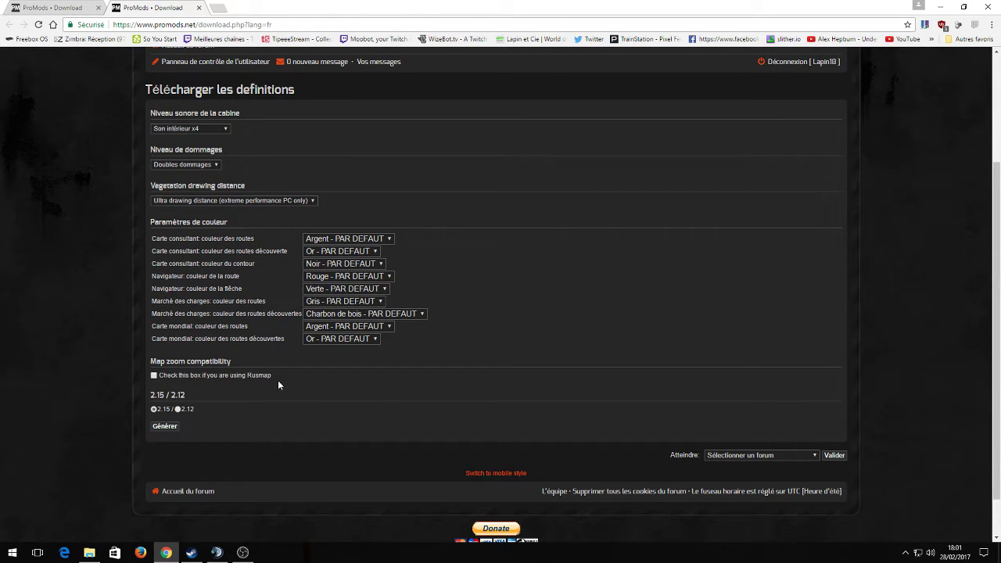
{"action": "left_click", "coordinate": [154, 376]}
{"action": "left_click", "coordinate": [167, 428]}
{"action": "left_click", "coordinate": [198, 10]}
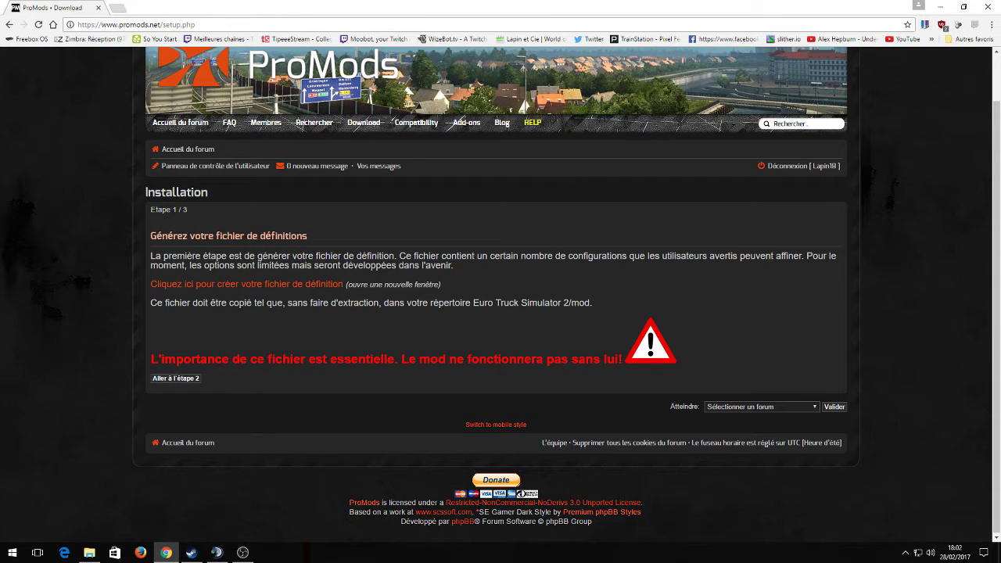
Proceed to installation step 2 and download the free Multipack 1 archive, skipping the ad and closing its page
{"action": "left_click", "coordinate": [166, 382]}
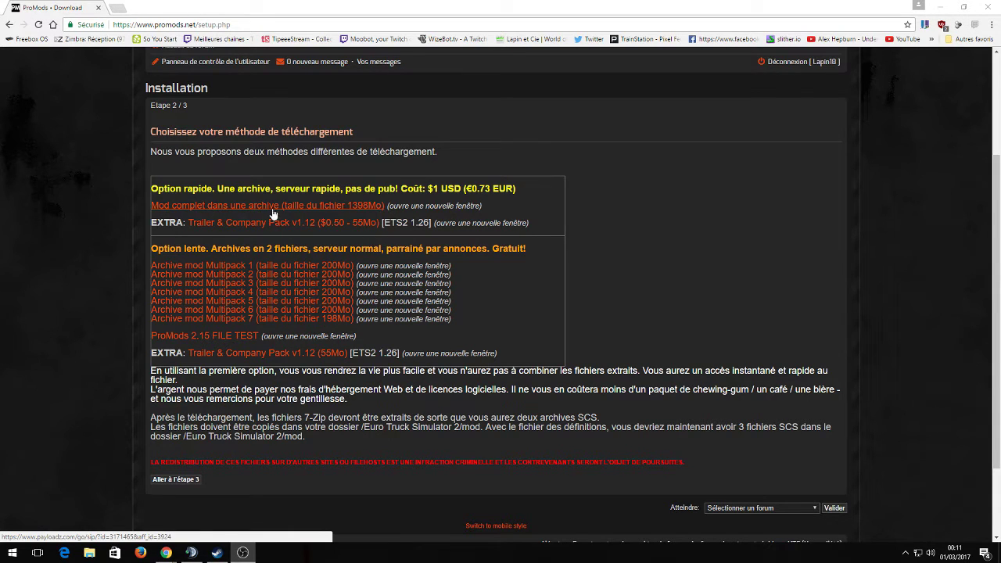
{"action": "left_click", "coordinate": [176, 267]}
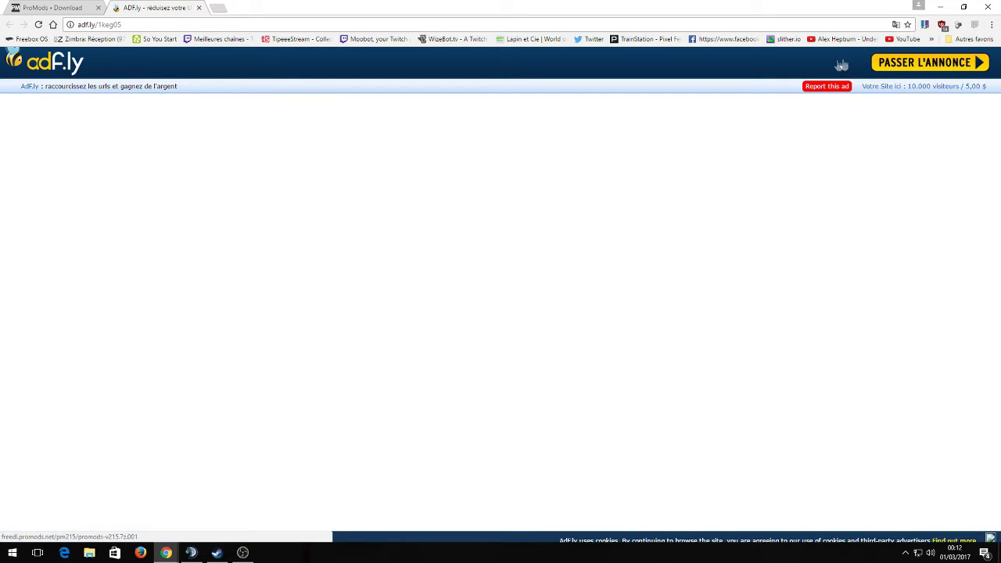
{"action": "left_click", "coordinate": [935, 67]}
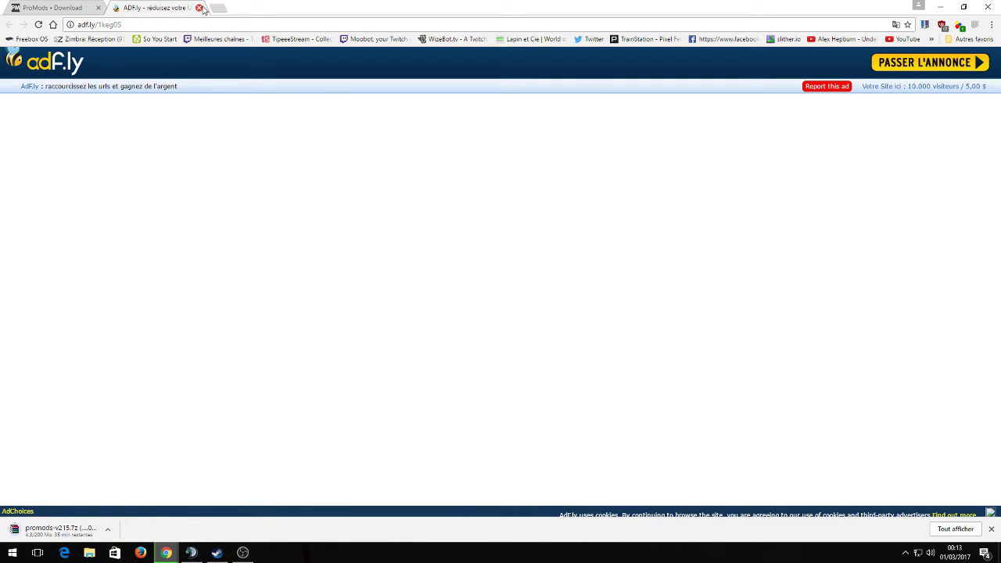
{"action": "left_click", "coordinate": [200, 7]}
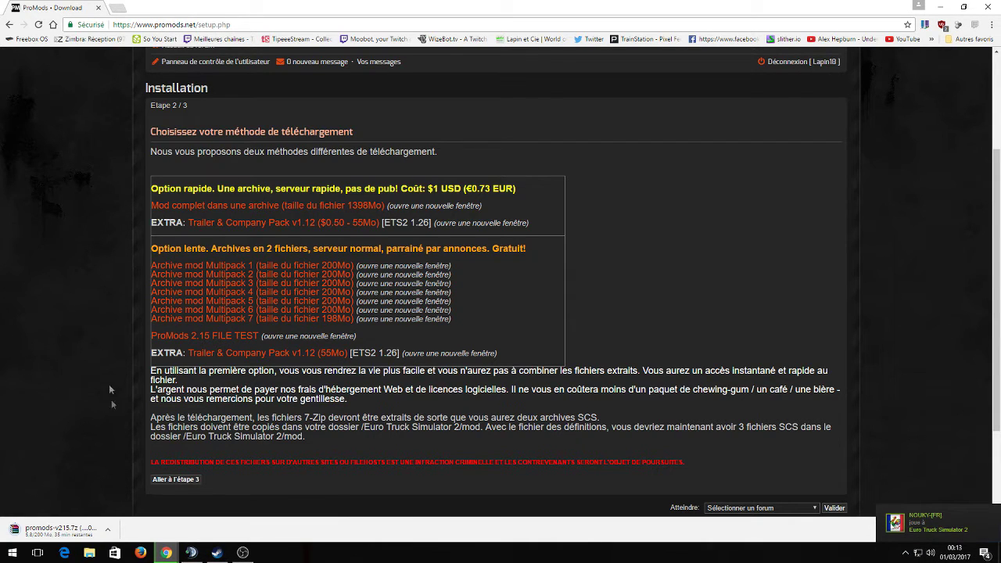
Go to installation step 3 and review the list of SCS files required in the Euro Truck Simulator 2 mod folder
{"action": "left_click", "coordinate": [180, 482]}
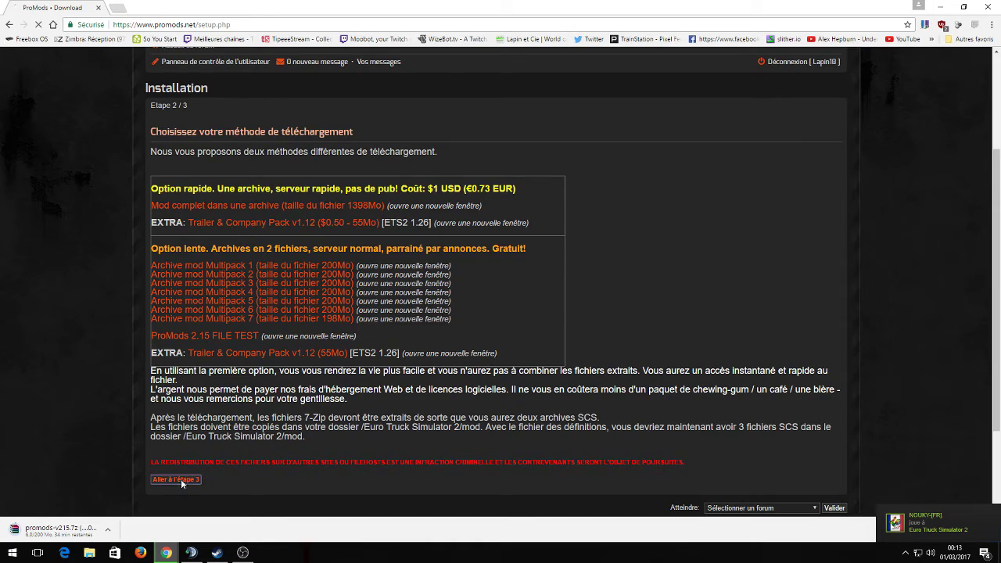
{"action": "scroll", "coordinate": [100, 372], "scroll_direction": "down", "scroll_amount": 1}
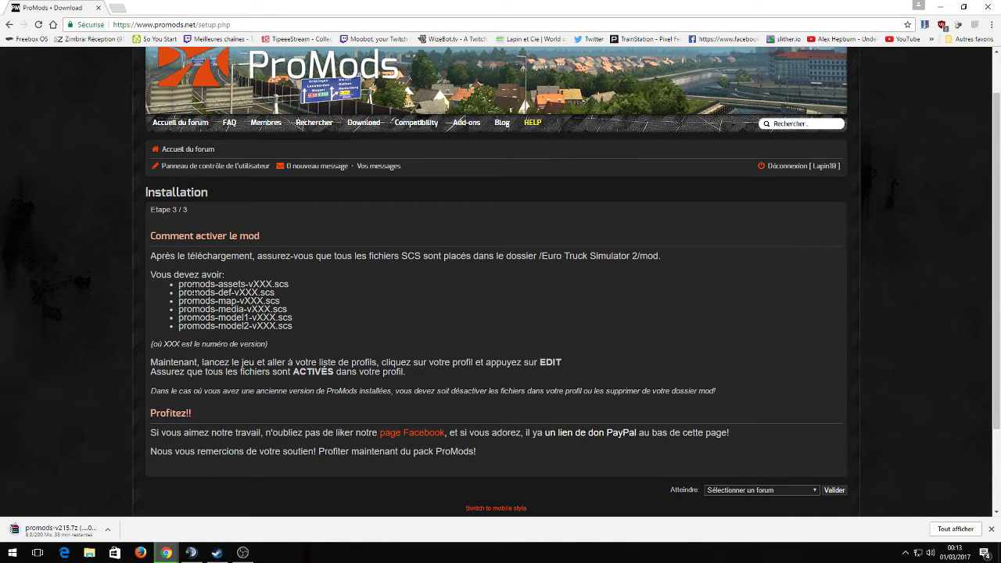
{"action": "left_click_drag", "start_coordinate": [307, 328], "coordinate": [173, 284]}
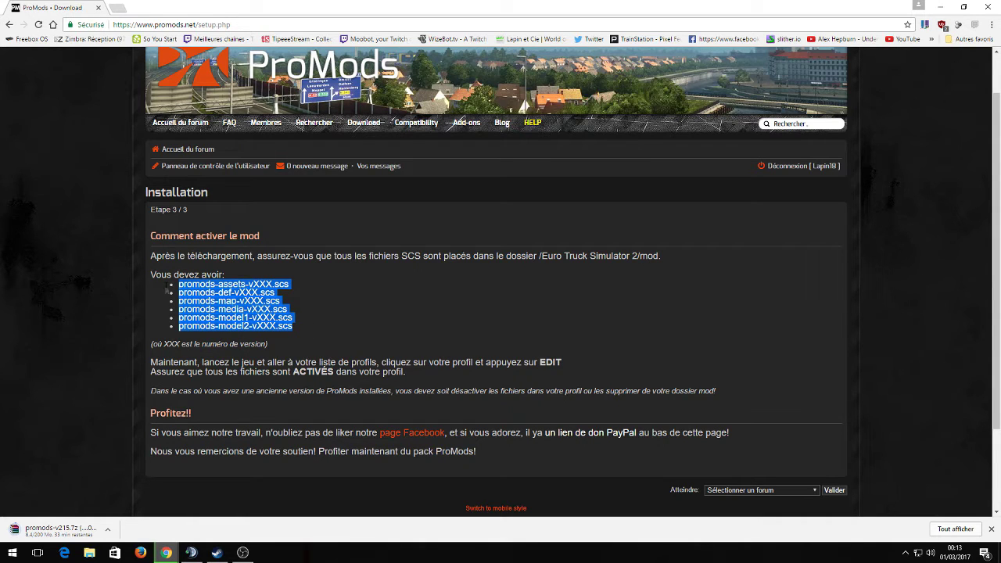
{"action": "left_click", "coordinate": [287, 285]}
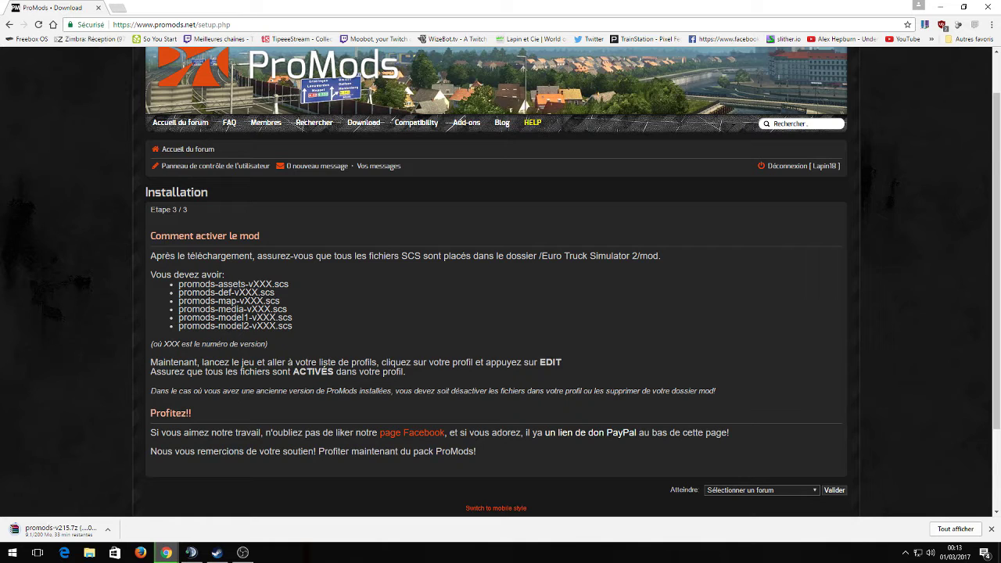
{"action": "mouse_move", "coordinate": [249, 284]}
{"action": "left_mouse_down"}
{"action": "mouse_move", "coordinate": [270, 286]}
{"action": "mouse_move", "coordinate": [252, 285]}
{"action": "left_mouse_up"}
{"action": "scroll", "coordinate": [108, 384], "scroll_direction": "down", "scroll_amount": 1}
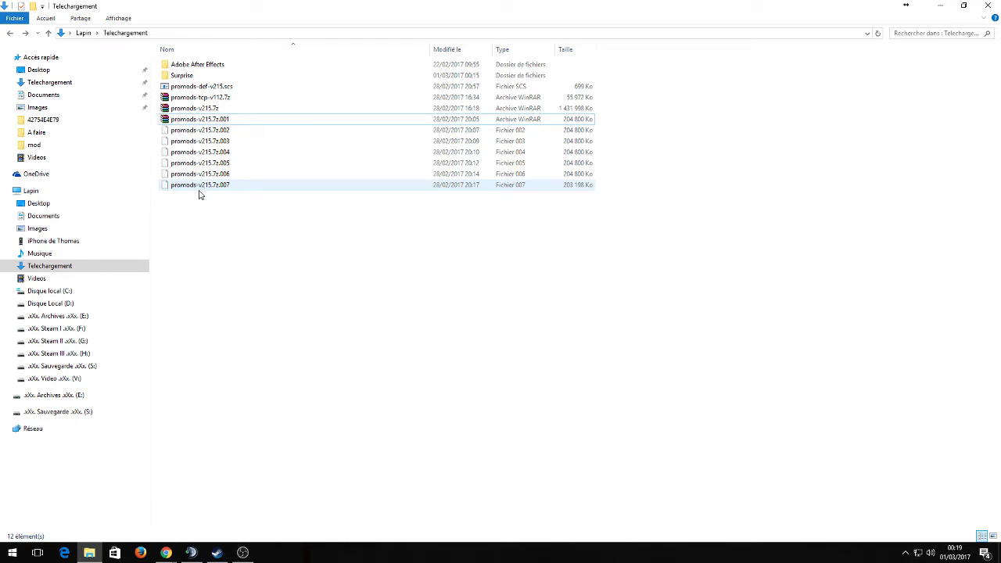
Extract the promods-v215.7z archive into a promods-v215 folder and move the progress window below the file list
{"action": "left_click", "coordinate": [201, 112]}
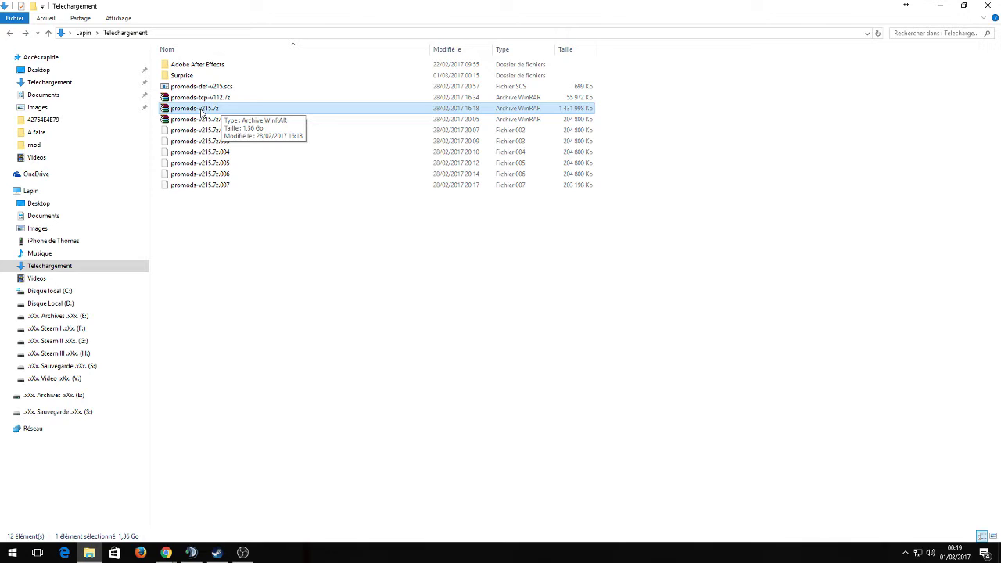
{"action": "right_click", "coordinate": [197, 112]}
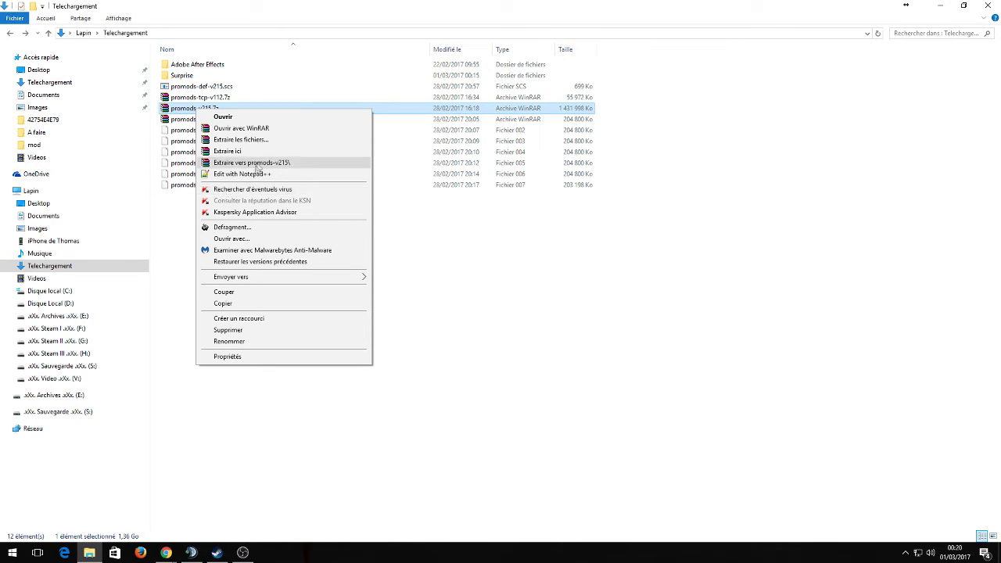
{"action": "left_click", "coordinate": [258, 162]}
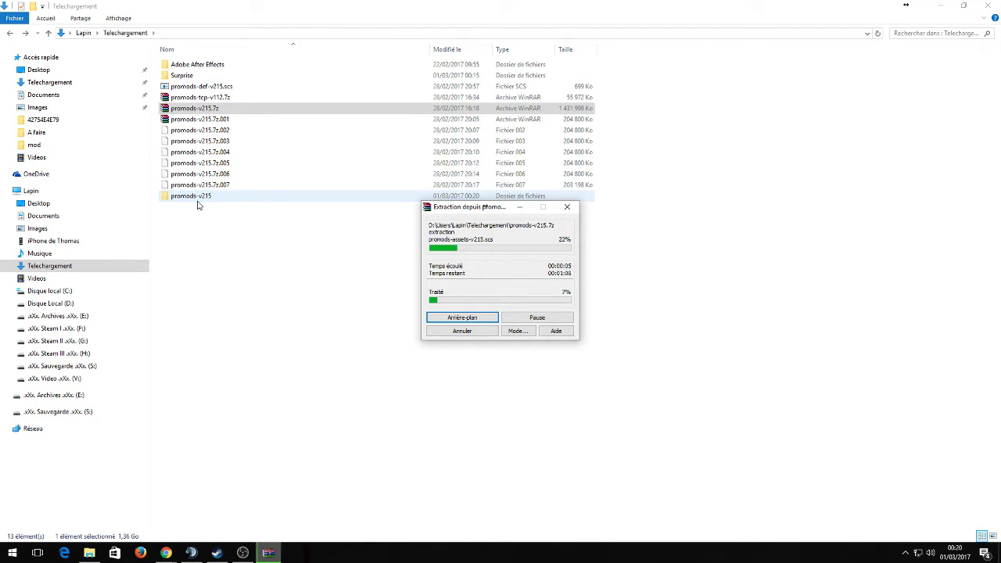
{"action": "left_click_drag", "start_coordinate": [455, 212], "coordinate": [197, 243]}
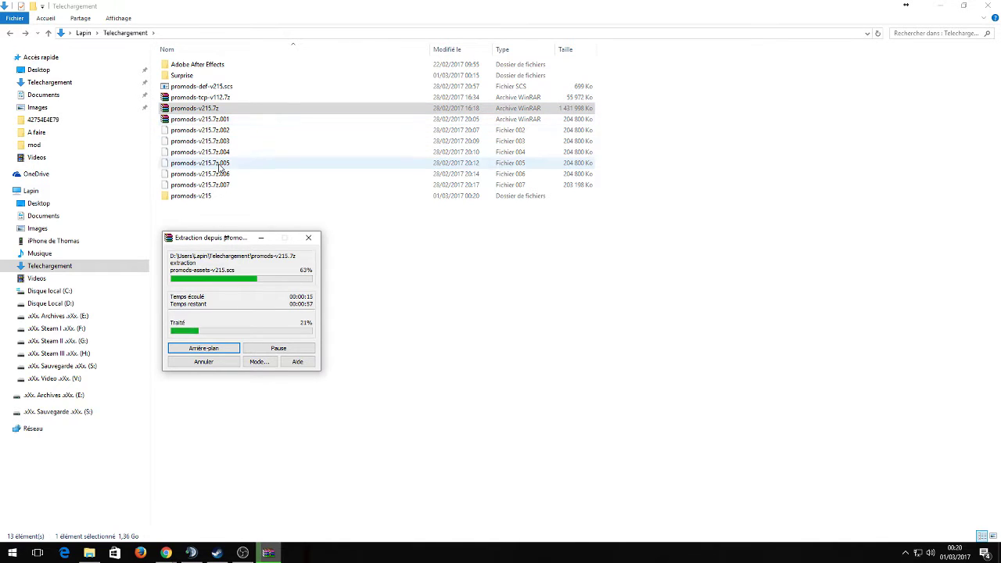
Check the extraction options for the first split archive, promods-v215.7z.001, keeping the running extraction's progress window clear of the file list
{"action": "left_click", "coordinate": [224, 121]}
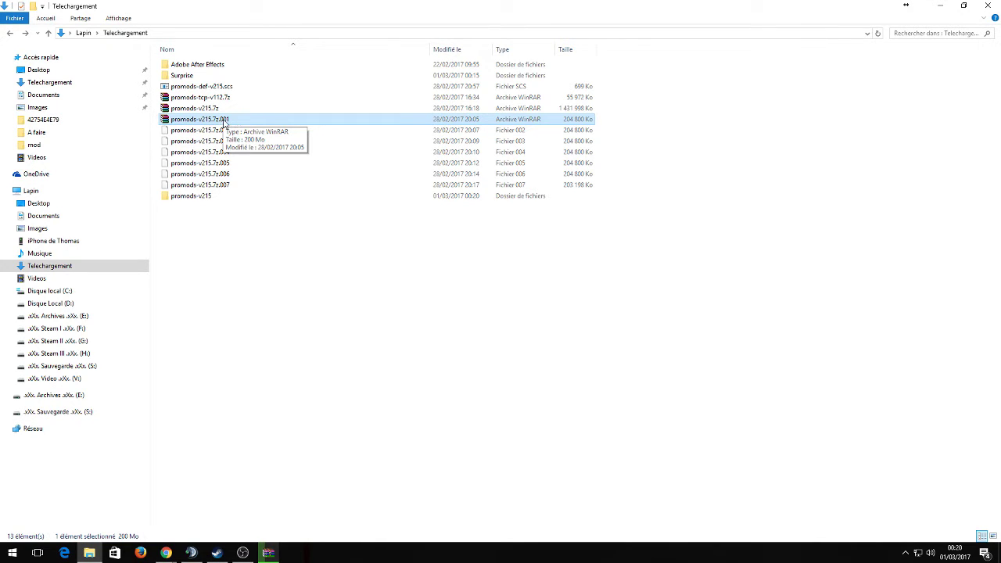
{"action": "right_click", "coordinate": [217, 118]}
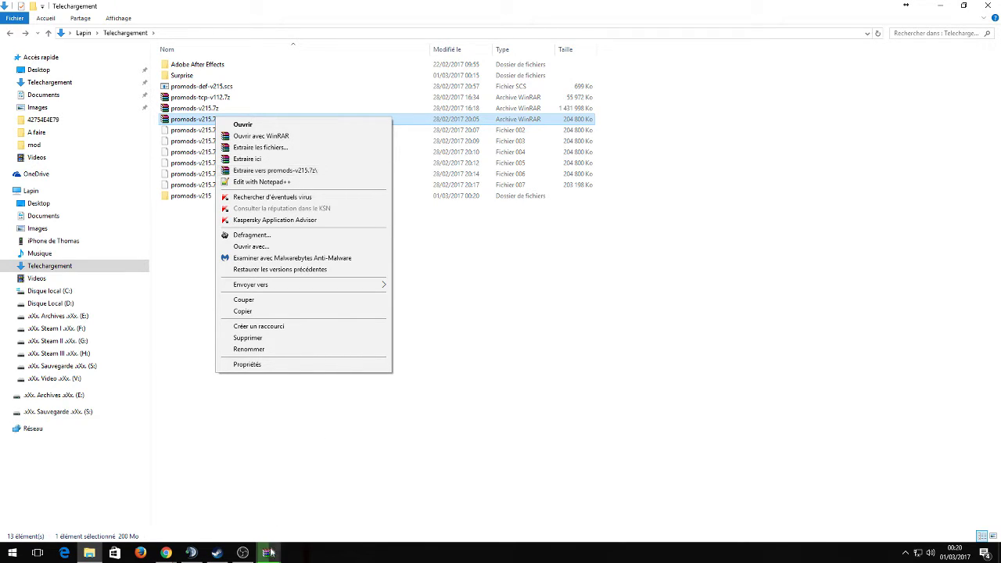
{"action": "left_click", "coordinate": [306, 172]}
{"action": "left_click_drag", "start_coordinate": [241, 237], "coordinate": [372, 218]}
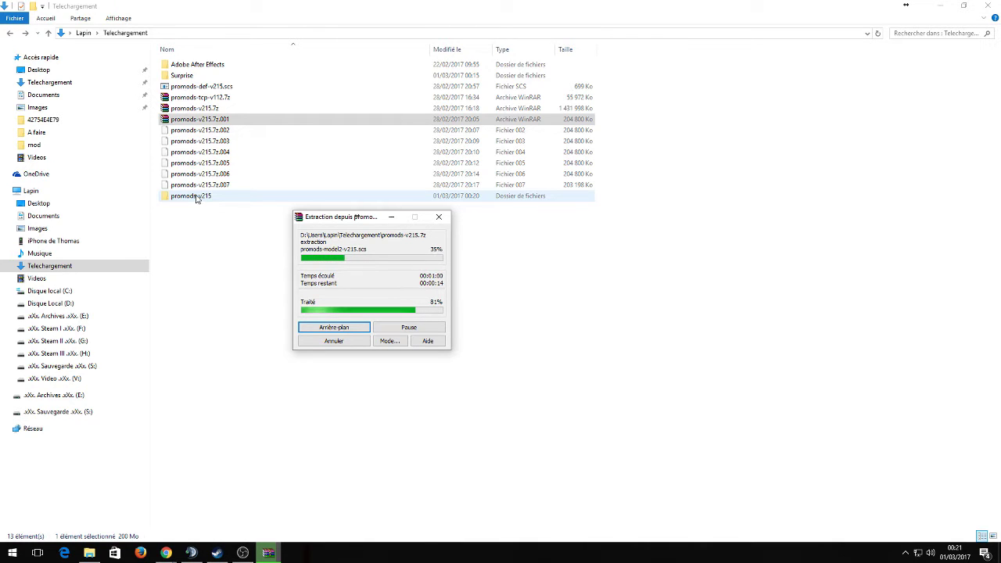
{"action": "left_click_drag", "start_coordinate": [343, 220], "coordinate": [294, 248]}
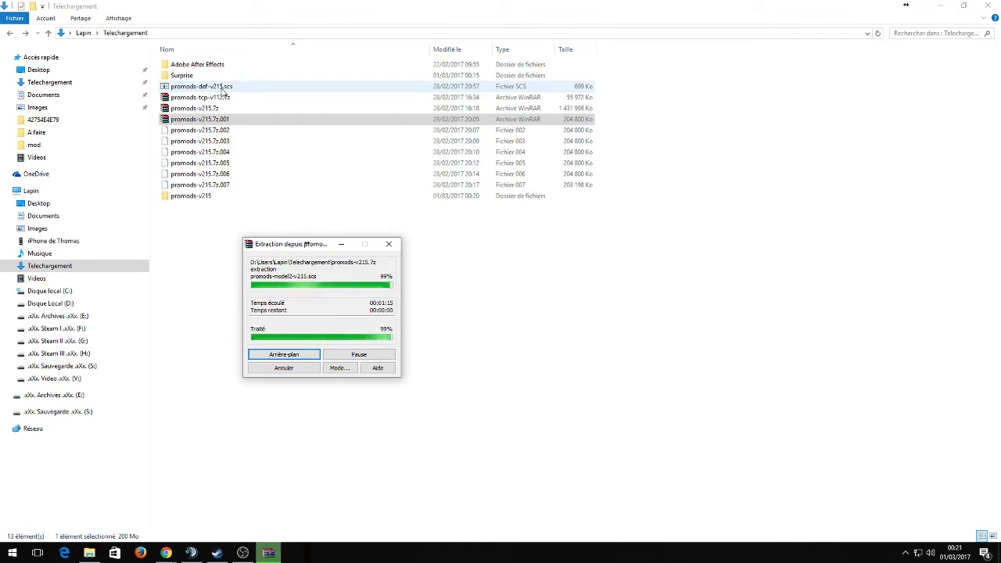
{"action": "left_click", "coordinate": [242, 245]}
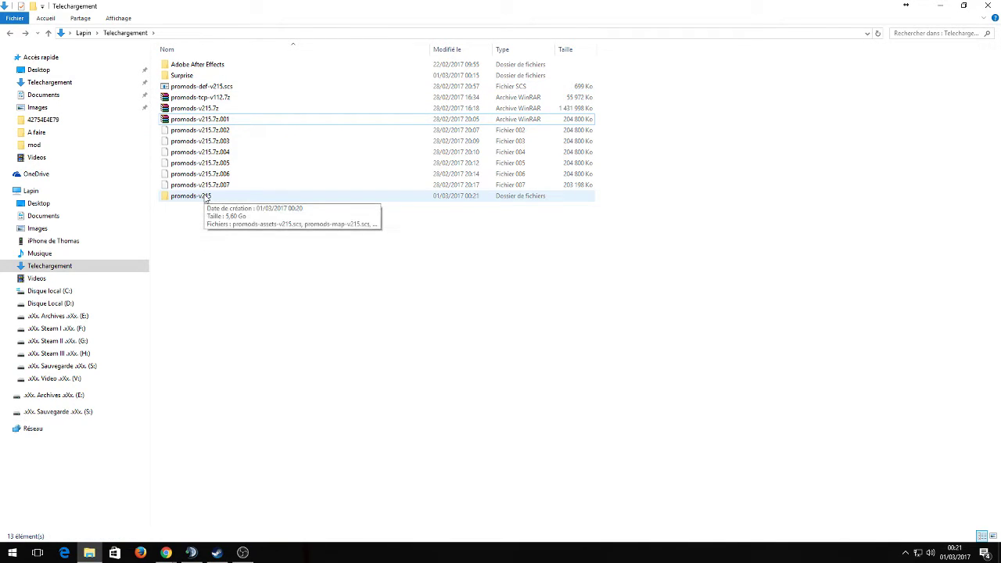
Examine the extracted SCS files in the promods-v215 folder and return to the Telechargement folder
{"action": "left_click", "coordinate": [196, 200]}
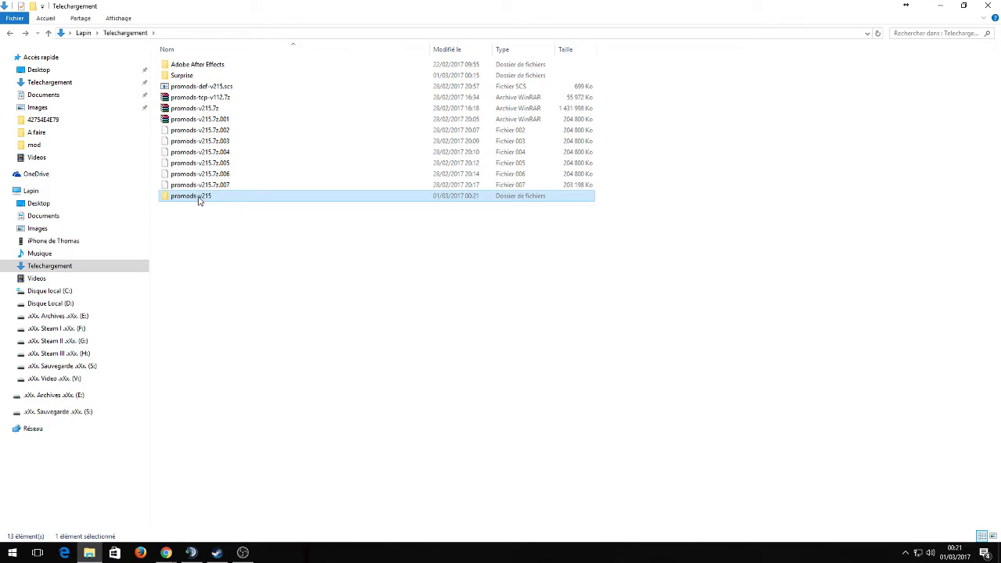
{"action": "double_click", "coordinate": [198, 198]}
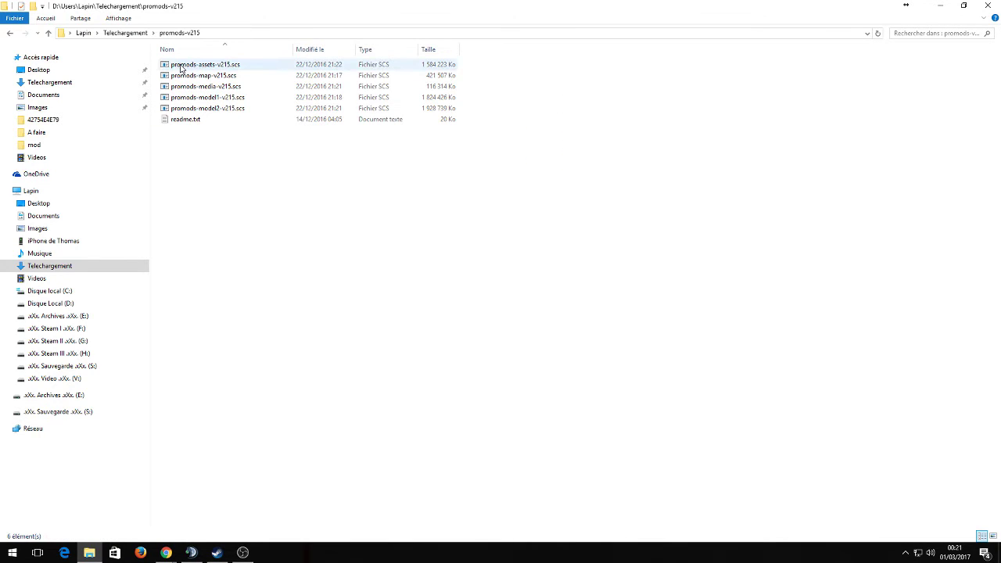
{"action": "left_click_drag", "start_coordinate": [487, 65], "coordinate": [363, 117]}
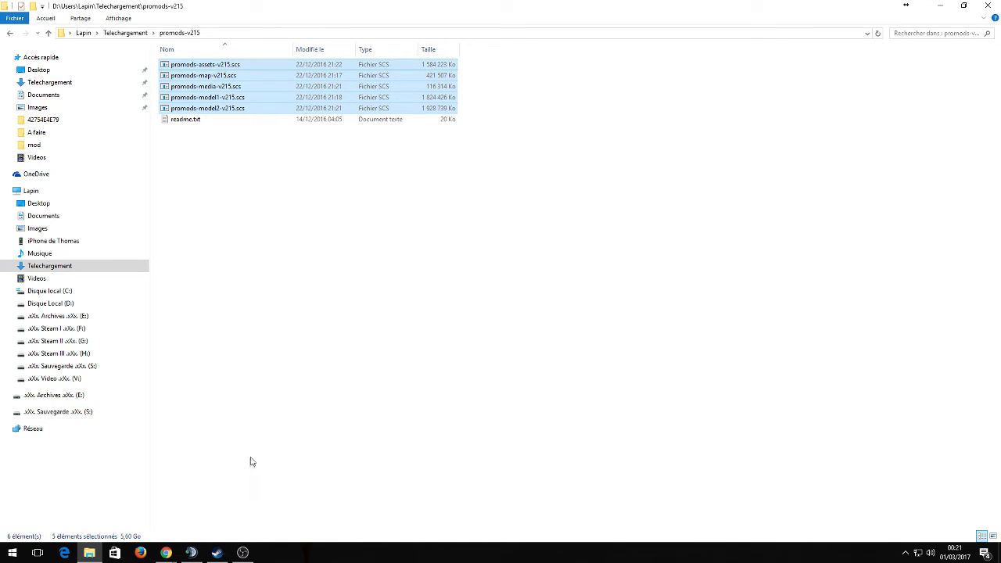
{"action": "left_click", "coordinate": [247, 390]}
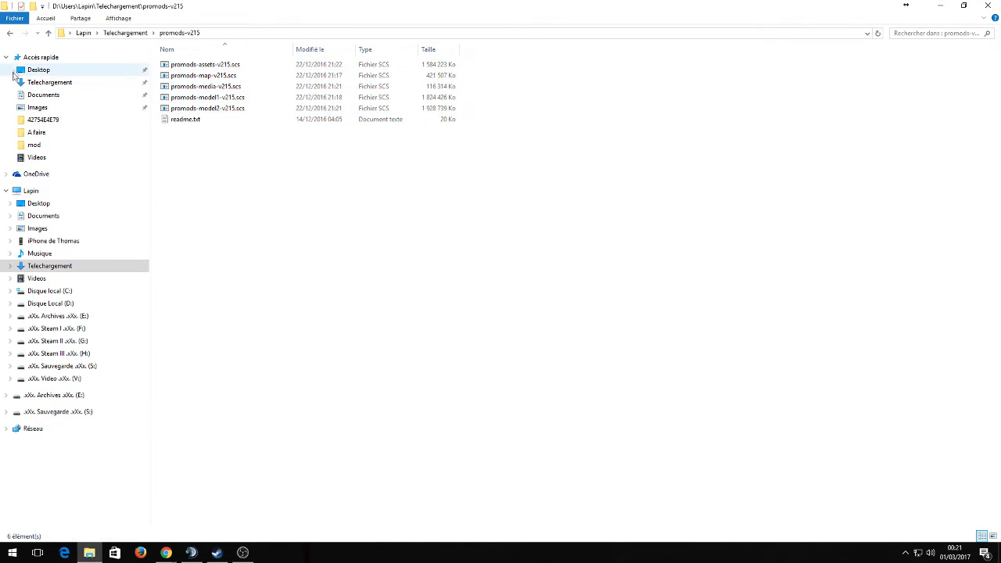
{"action": "left_click", "coordinate": [10, 33]}
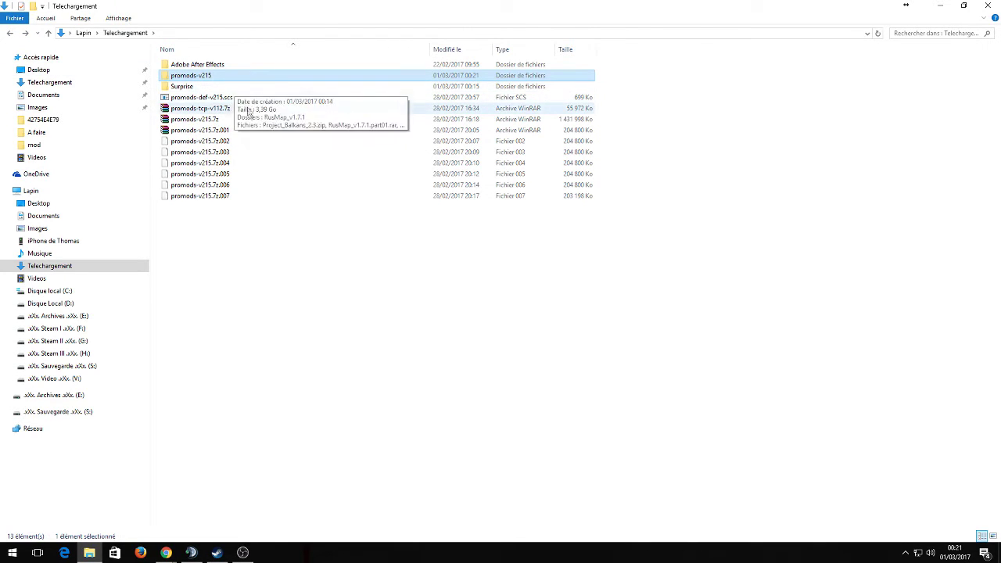
{"action": "left_click", "coordinate": [265, 287]}
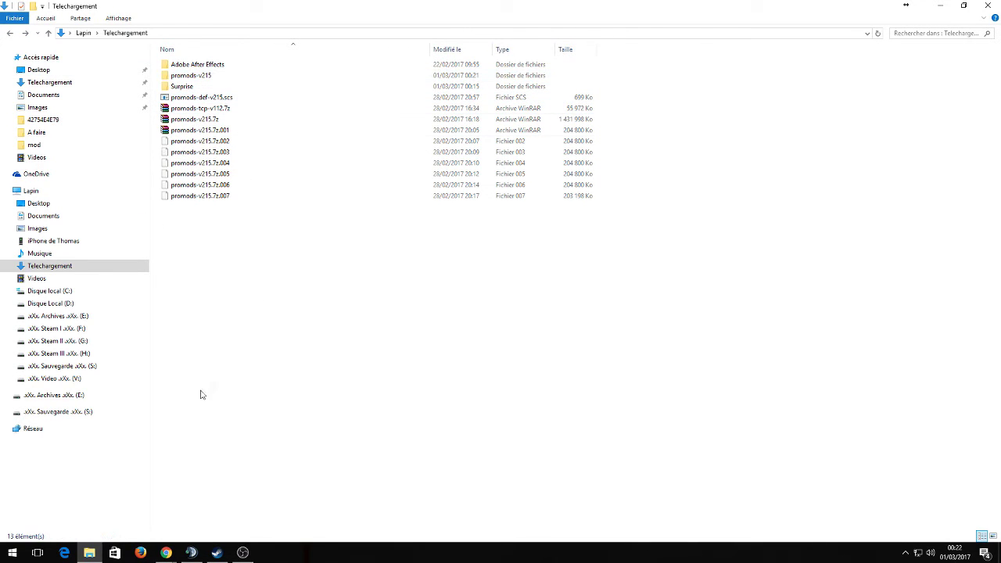
Open a second File Explorer window and arrange it side by side with the Telechargement window
{"action": "right_click", "coordinate": [89, 552]}
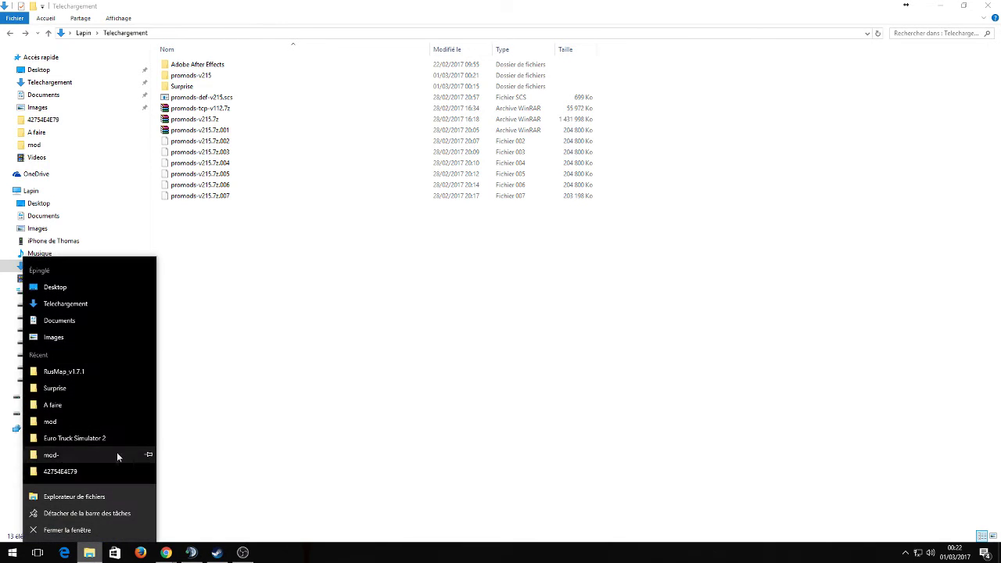
{"action": "left_click", "coordinate": [74, 496]}
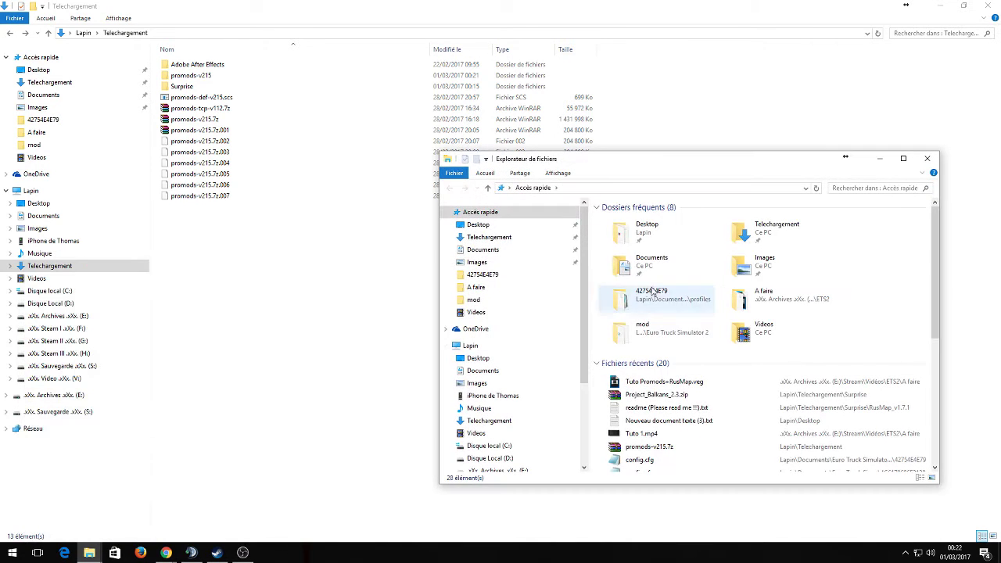
{"action": "left_click_drag", "start_coordinate": [701, 164], "coordinate": [757, 219]}
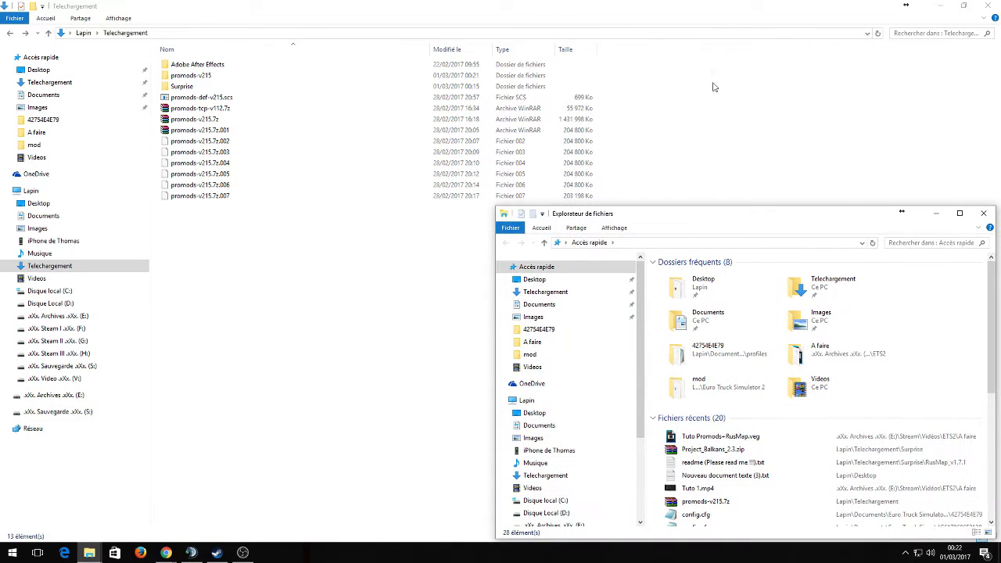
{"action": "double_click", "coordinate": [707, 9]}
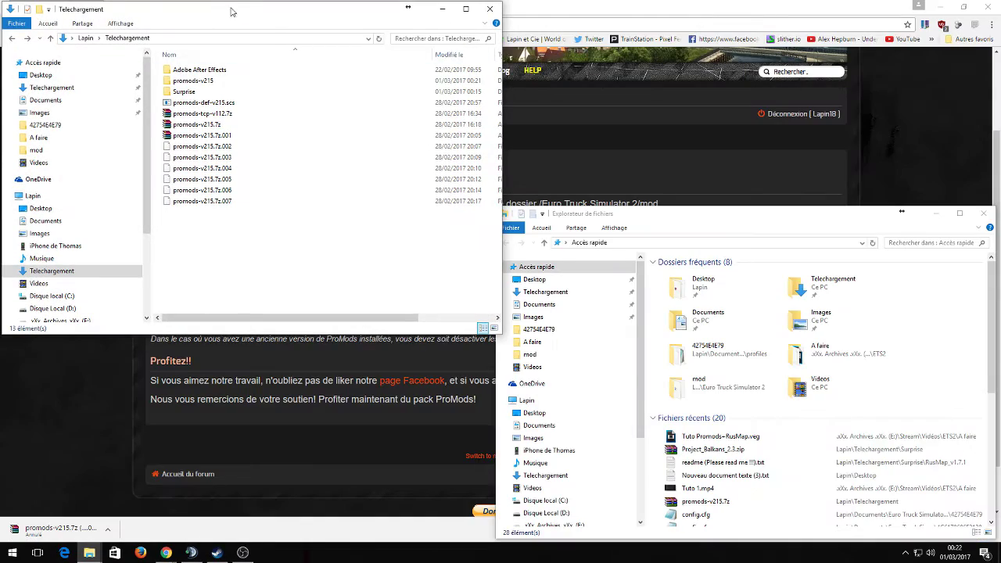
{"action": "left_click_drag", "start_coordinate": [710, 228], "coordinate": [686, 15]}
{"action": "left_click", "coordinate": [294, 15]}
{"action": "left_click_drag", "start_coordinate": [502, 142], "coordinate": [473, 139]}
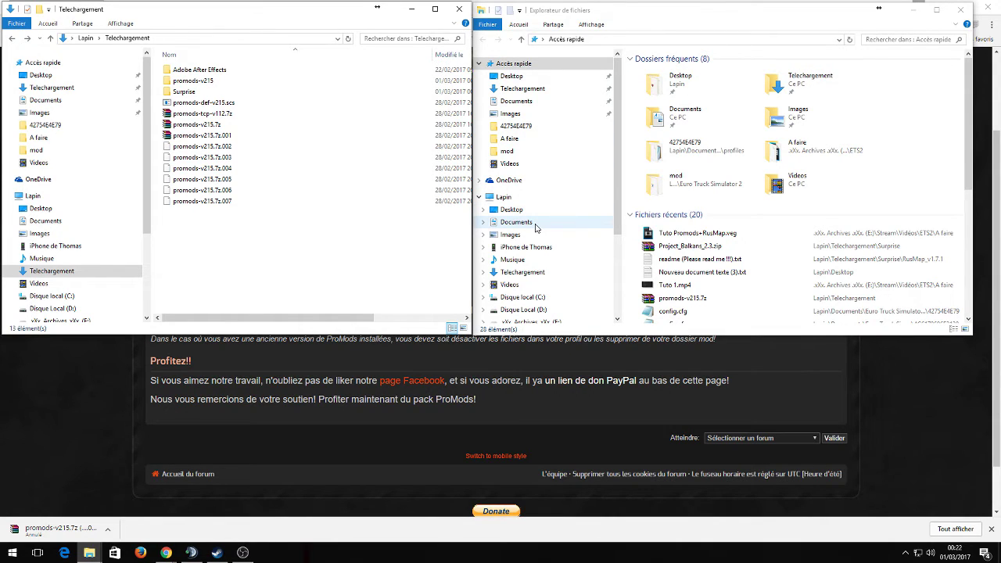
Open the Euro Truck Simulator 2 mod folder inside Documents in the second File Explorer window
{"action": "left_click", "coordinate": [516, 225]}
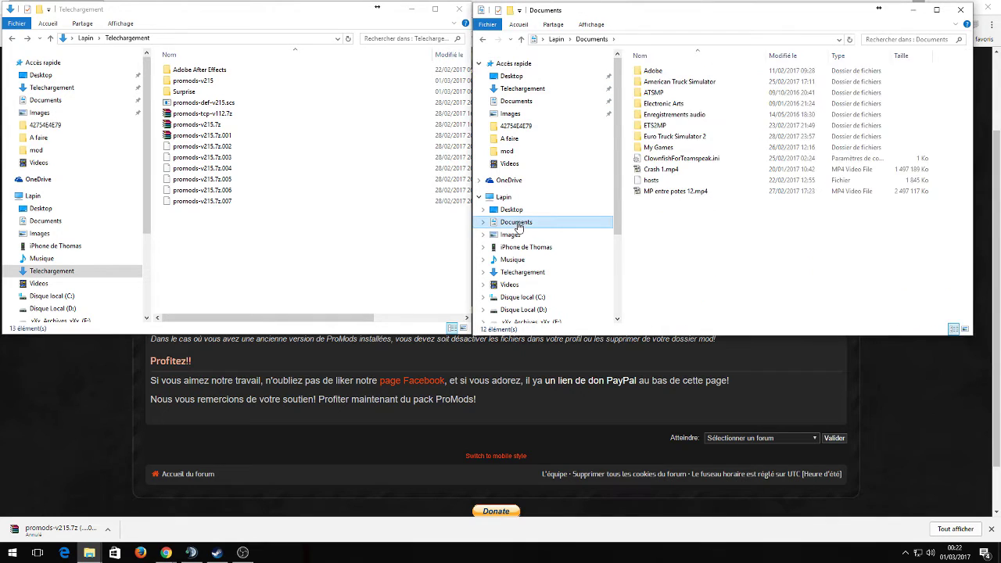
{"action": "double_click", "coordinate": [691, 139]}
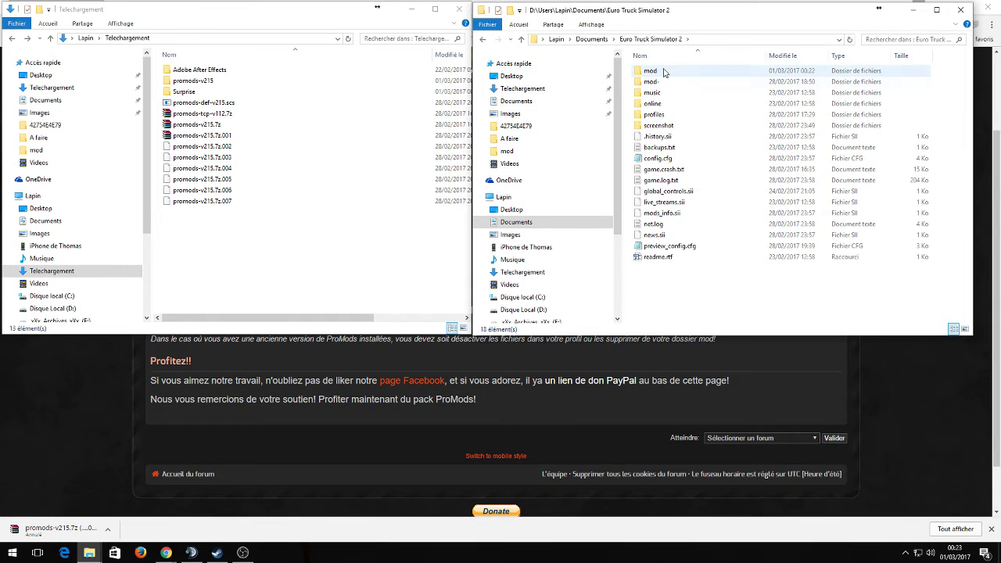
{"action": "double_click", "coordinate": [663, 72]}
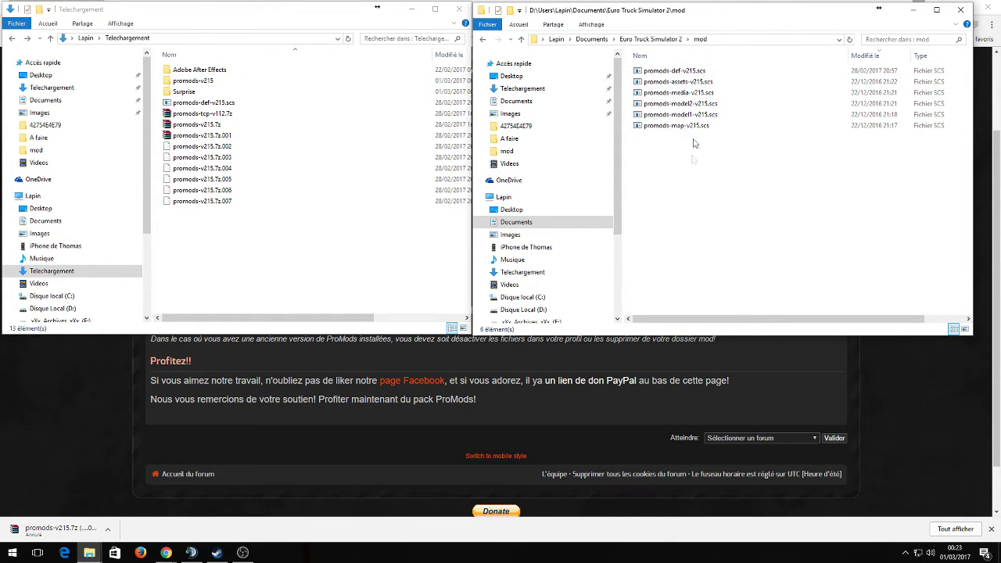
Move promods-def-v215.scs from Telechargement into the mod folder, replacing the existing file of the same name
{"action": "left_click", "coordinate": [219, 107]}
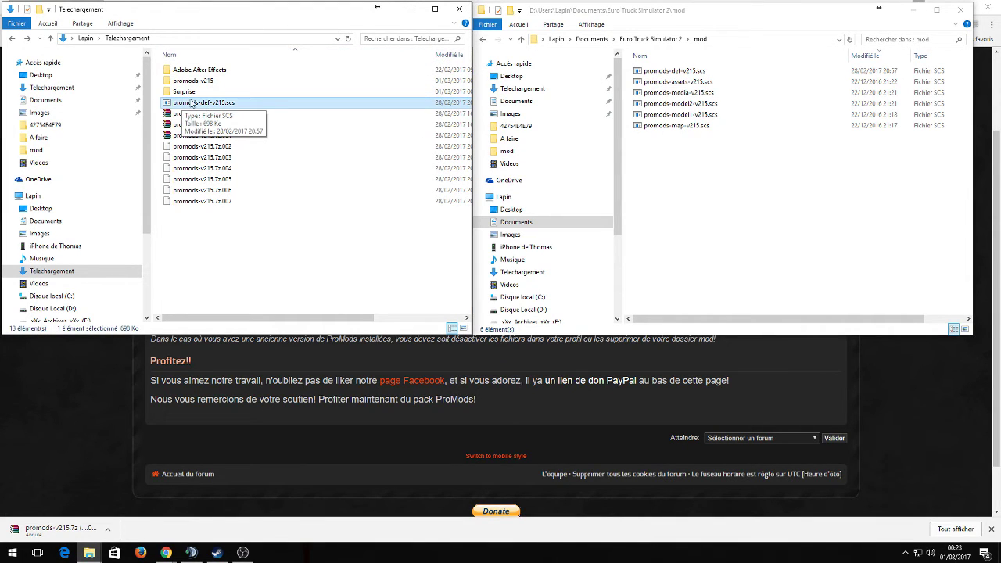
{"action": "left_click_drag", "start_coordinate": [224, 108], "coordinate": [748, 191]}
{"action": "left_click", "coordinate": [454, 205]}
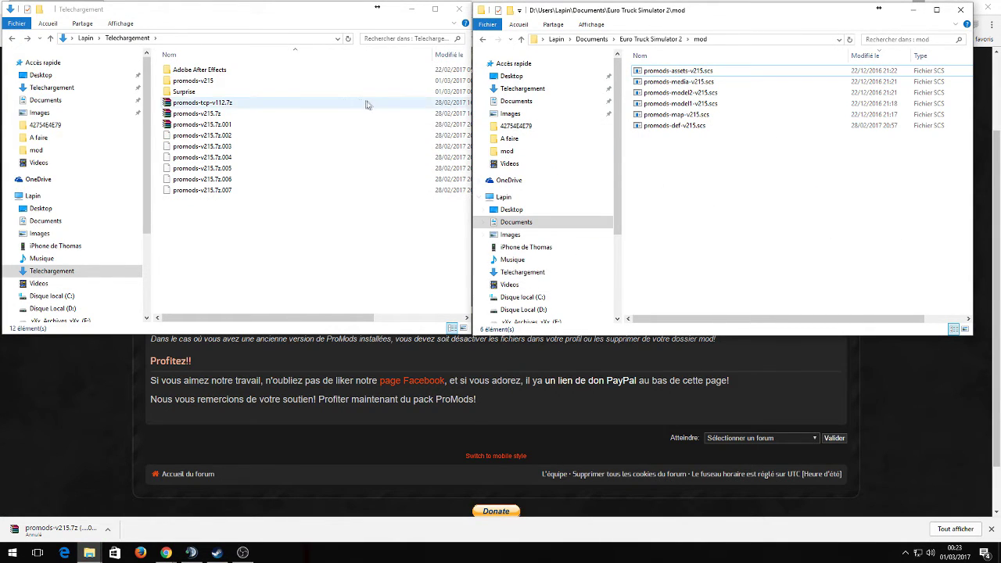
Move all the SCS files from the promods-v215 folder into the mod folder, replacing the files in the destination
{"action": "double_click", "coordinate": [202, 82]}
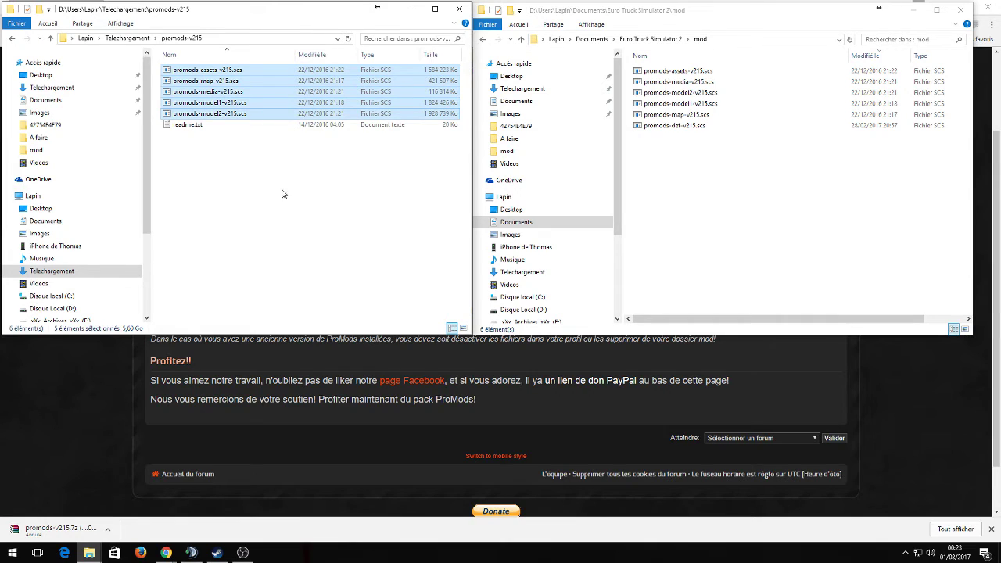
{"action": "left_click", "coordinate": [210, 71]}
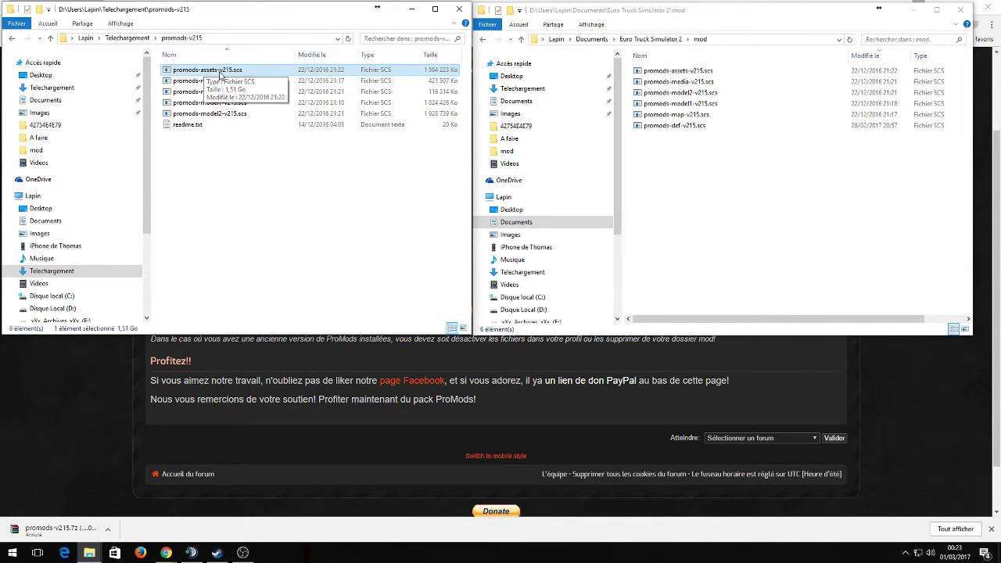
{"action": "left_click", "coordinate": [234, 115], "text": "shift"}
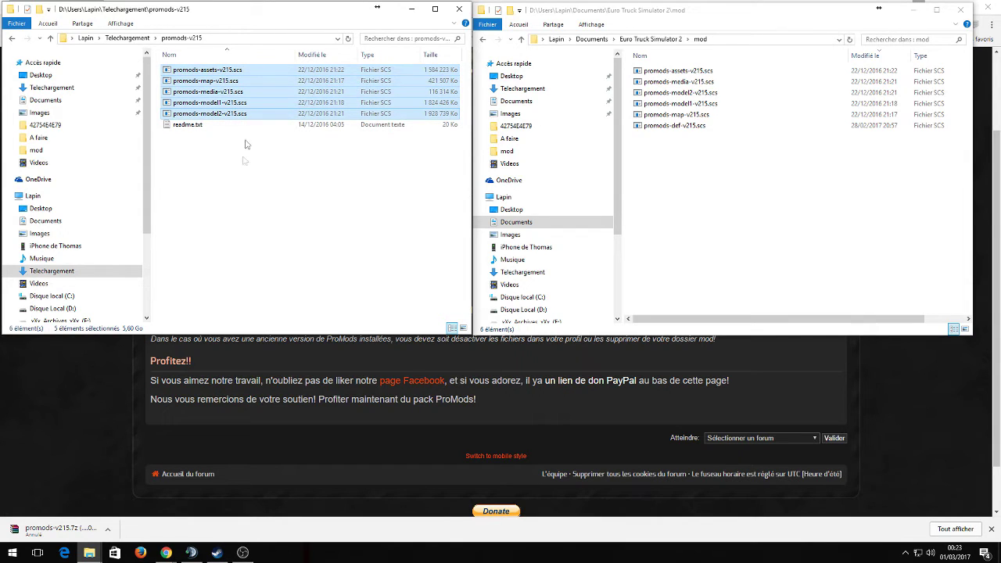
{"action": "left_click_drag", "start_coordinate": [325, 123], "coordinate": [699, 187]}
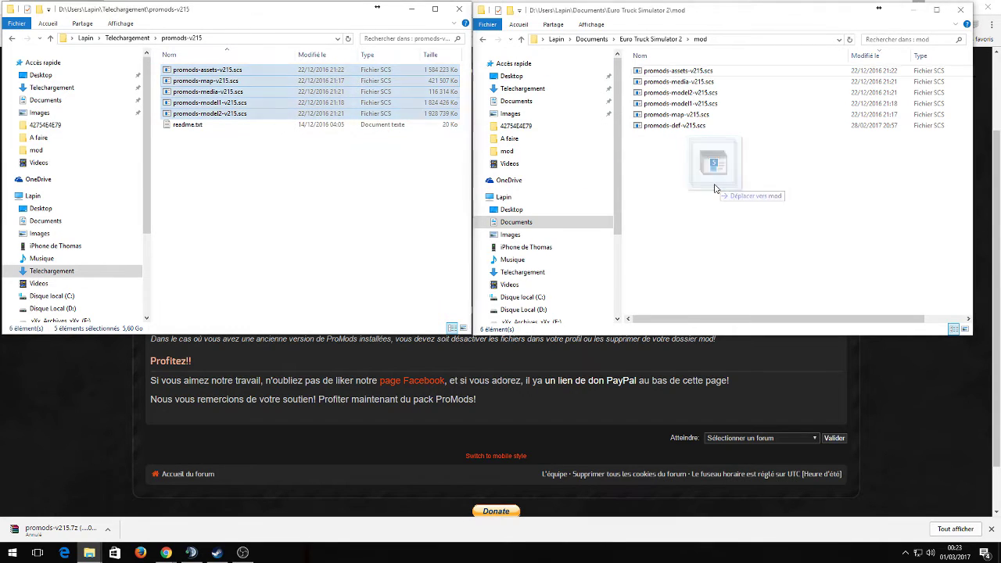
{"action": "left_click_drag", "start_coordinate": [714, 186], "coordinate": [714, 188]}
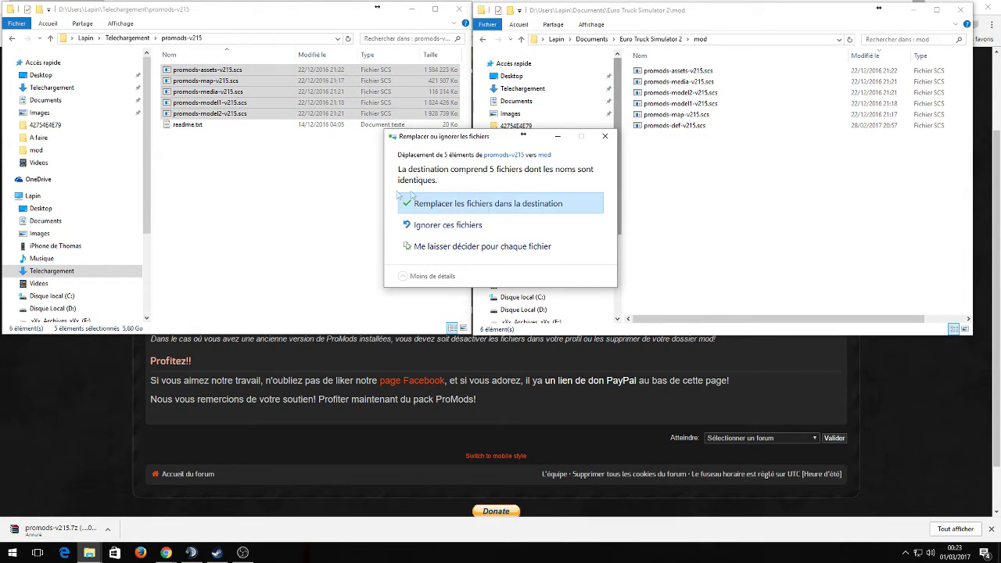
{"action": "left_click", "coordinate": [437, 204]}
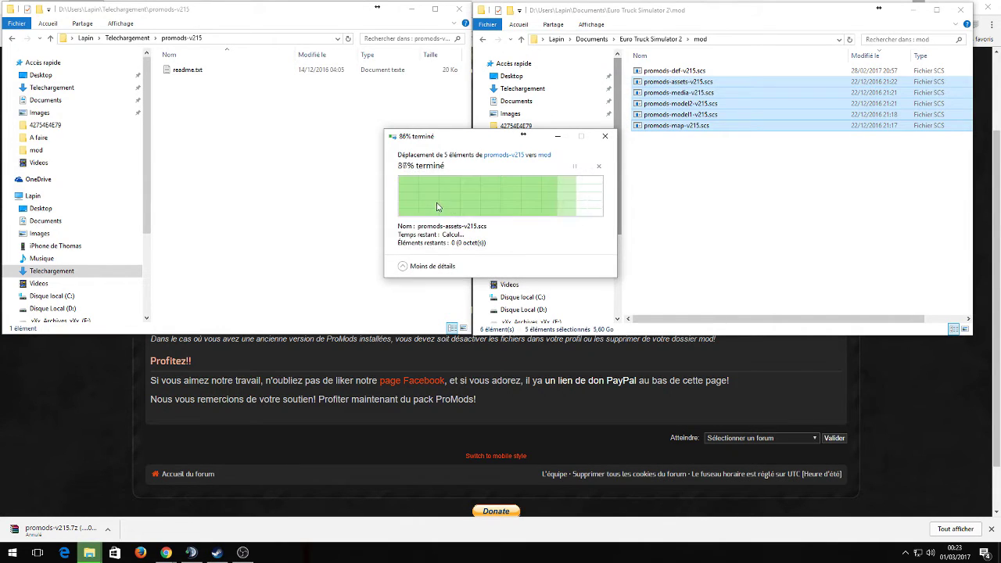
{"action": "left_click", "coordinate": [784, 249]}
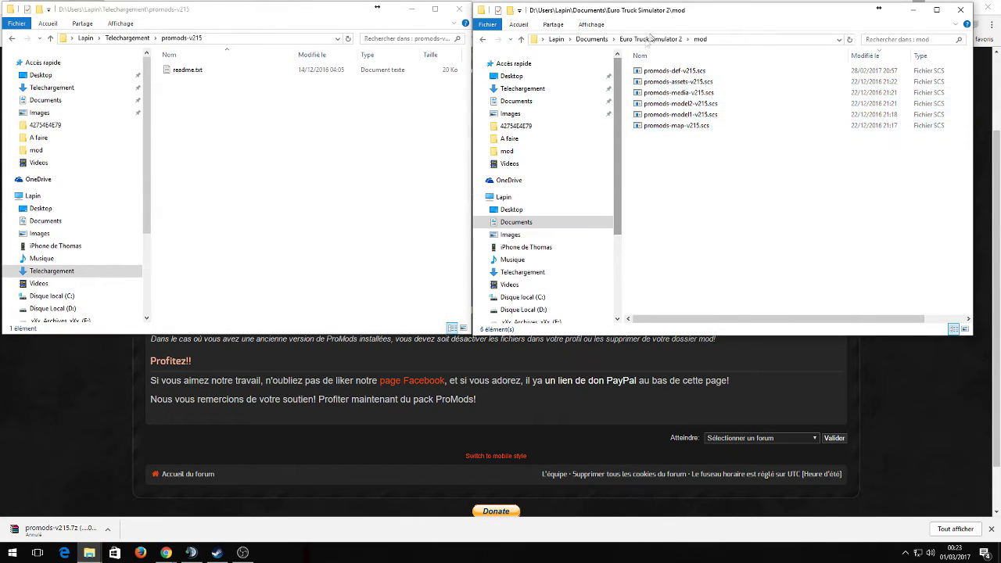
Move the mod folder window toward the middle of the desktop and examine the ProMods SCS files in it
{"action": "left_click_drag", "start_coordinate": [720, 15], "coordinate": [477, 87]}
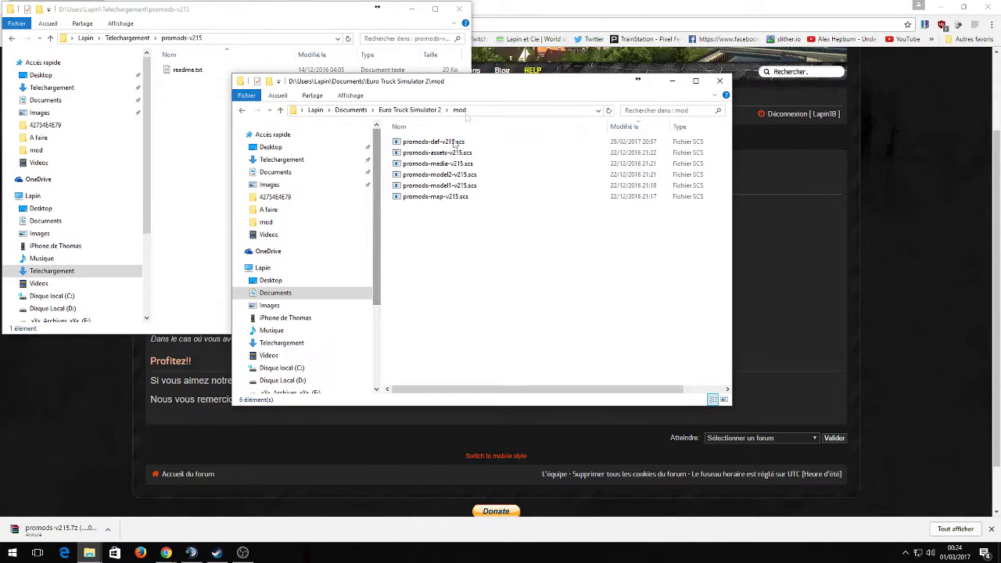
{"action": "mouse_move", "coordinate": [475, 228]}
{"action": "left_mouse_down"}
{"action": "mouse_move", "coordinate": [408, 133]}
{"action": "mouse_move", "coordinate": [456, 232]}
{"action": "left_mouse_up"}
{"action": "left_click_drag", "start_coordinate": [549, 259], "coordinate": [418, 135]}
{"action": "left_click", "coordinate": [477, 246]}
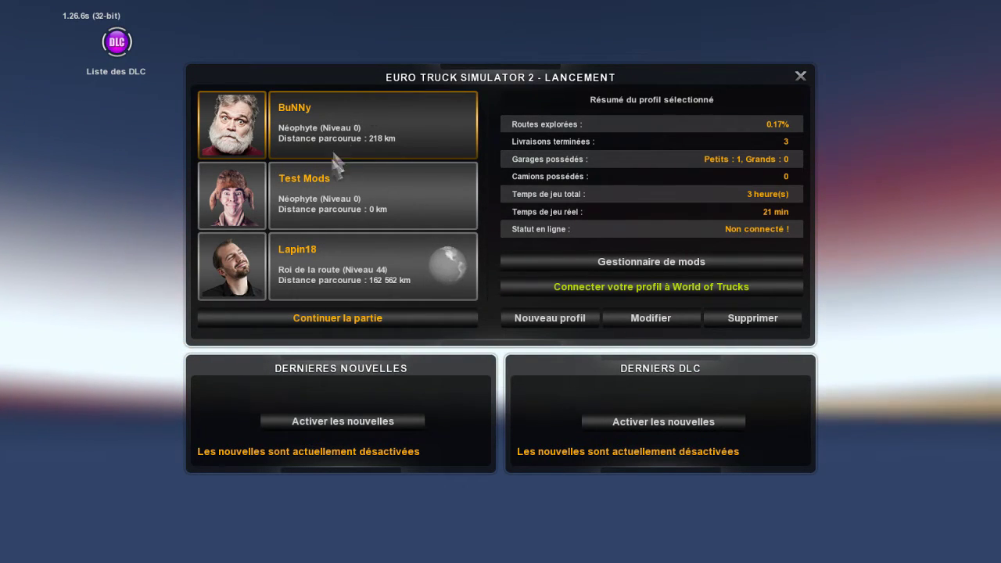
In Euro Truck Simulator 2, start a new profile and replace the digits ending the suggested name with "Tuto"
{"action": "left_click", "coordinate": [329, 275]}
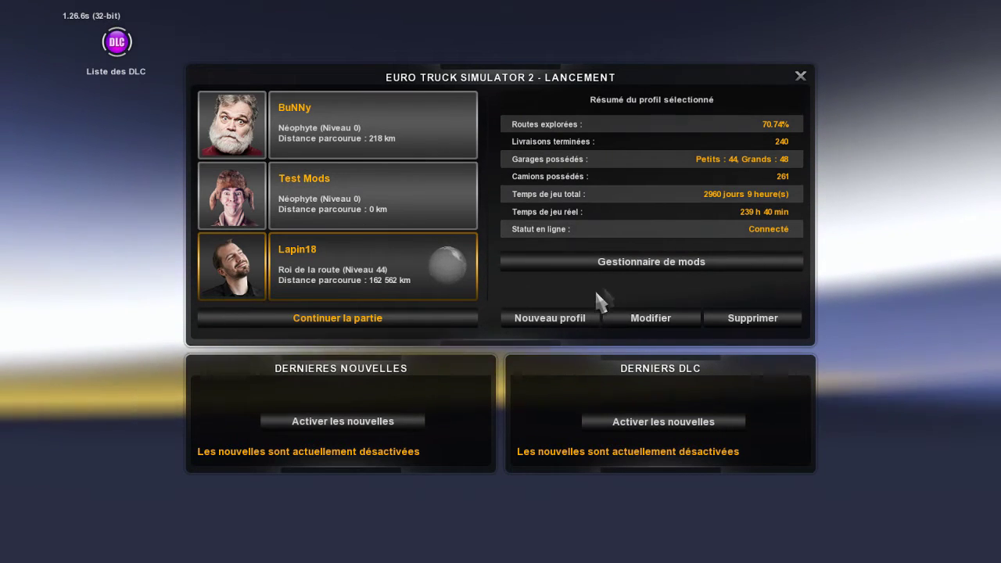
{"action": "left_click", "coordinate": [540, 321]}
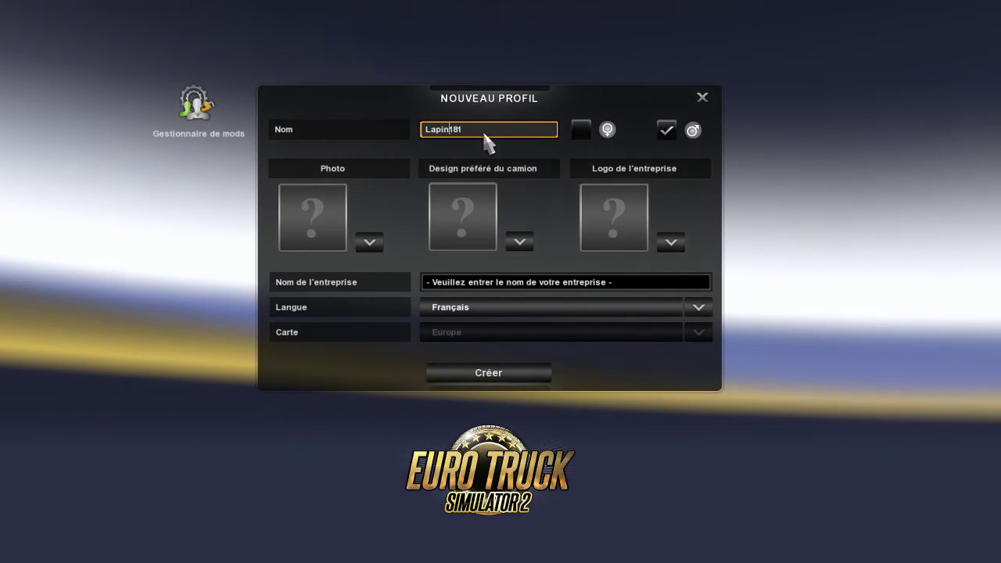
{"action": "key", "text": "BackSpace"}
{"action": "key", "text": "BackSpace"}
{"action": "key", "text": "BackSpace"}
{"action": "type", "text": "Tuto"}
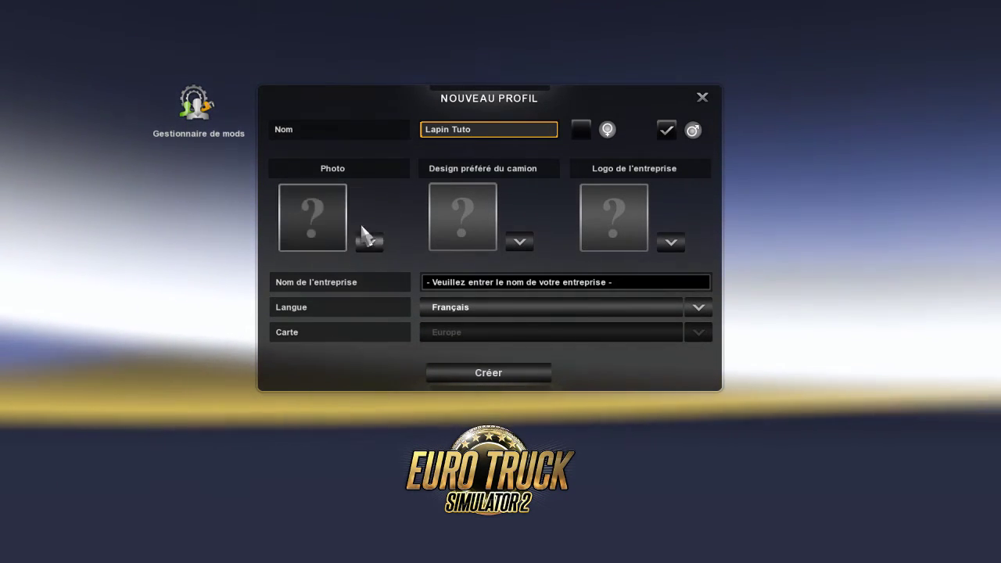
Choose the photo of the smiling man in the red jacket and the yellow truck design for the profile
{"action": "left_click", "coordinate": [302, 223]}
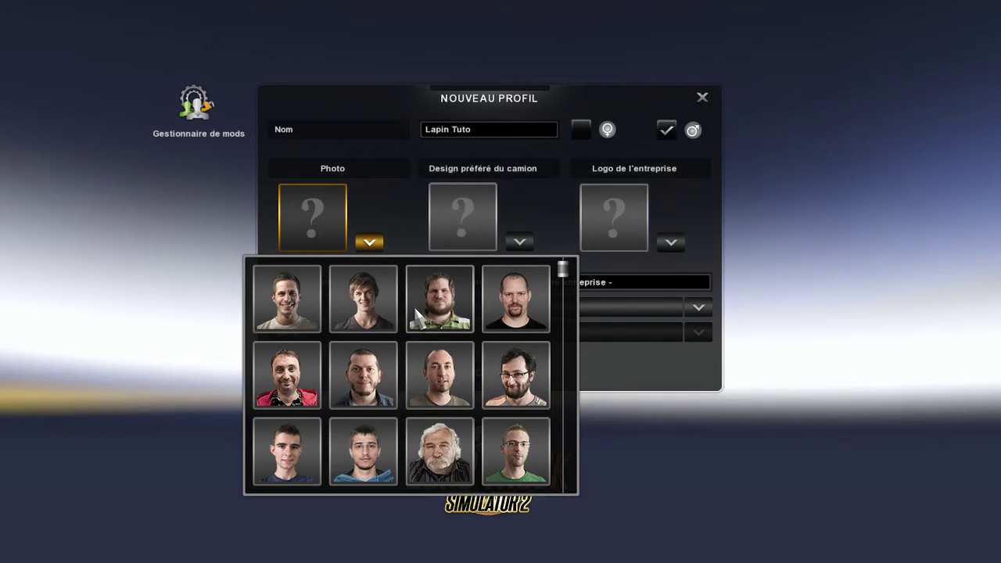
{"action": "left_click", "coordinate": [270, 379]}
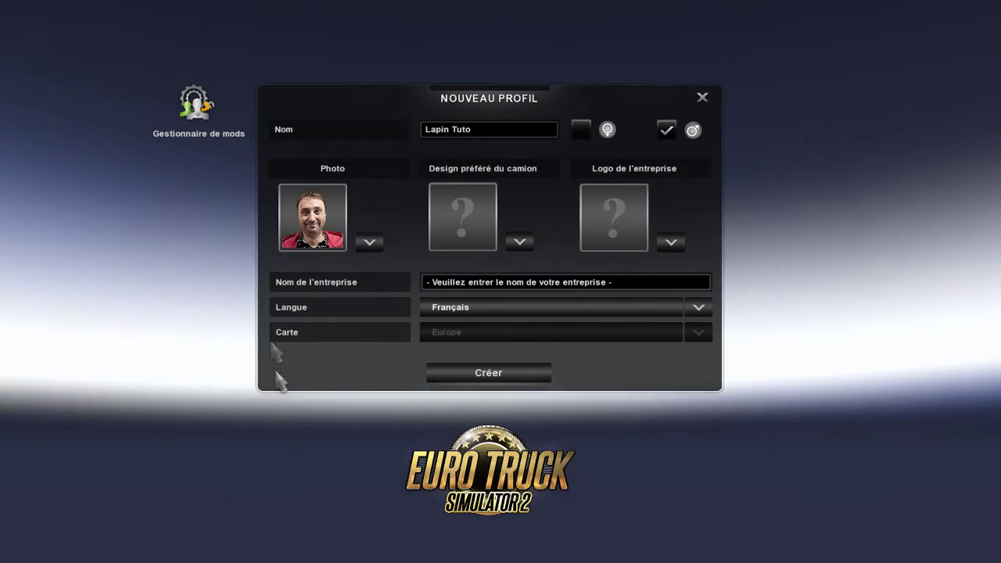
{"action": "left_click", "coordinate": [519, 241]}
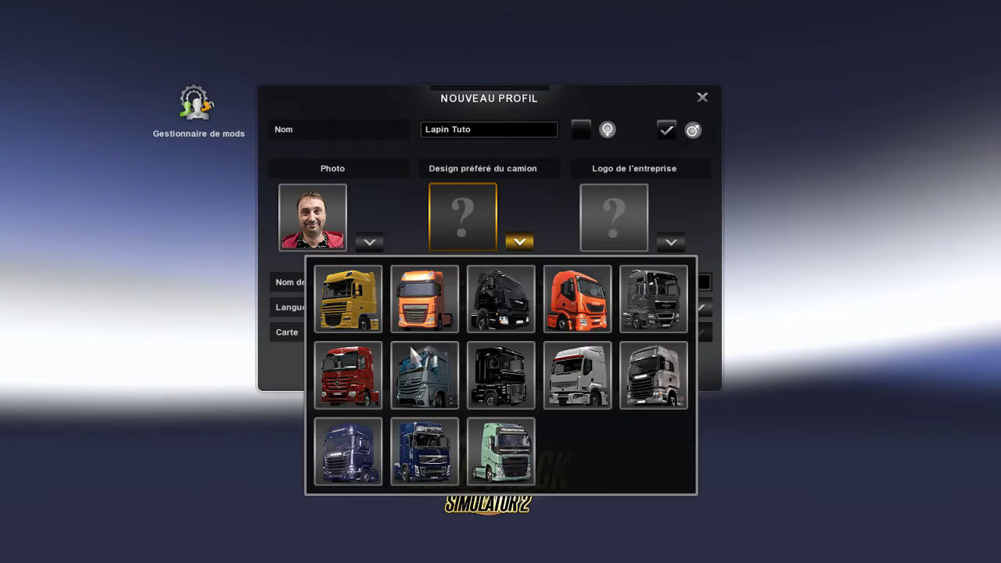
{"action": "left_click", "coordinate": [348, 301]}
Give the profile the round orange-and-black company logo and name the company Promods
{"action": "left_click", "coordinate": [614, 229]}
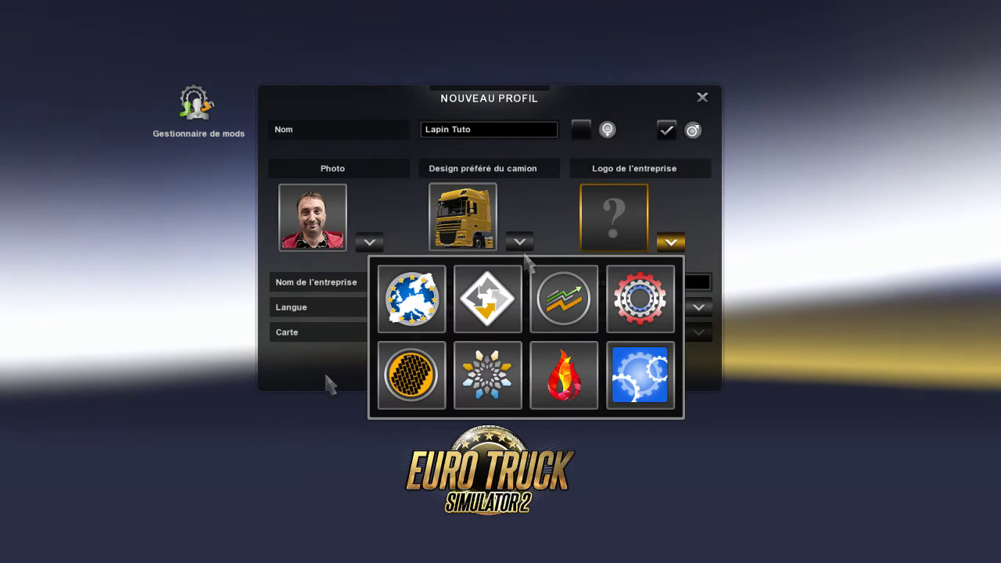
{"action": "left_click", "coordinate": [411, 376]}
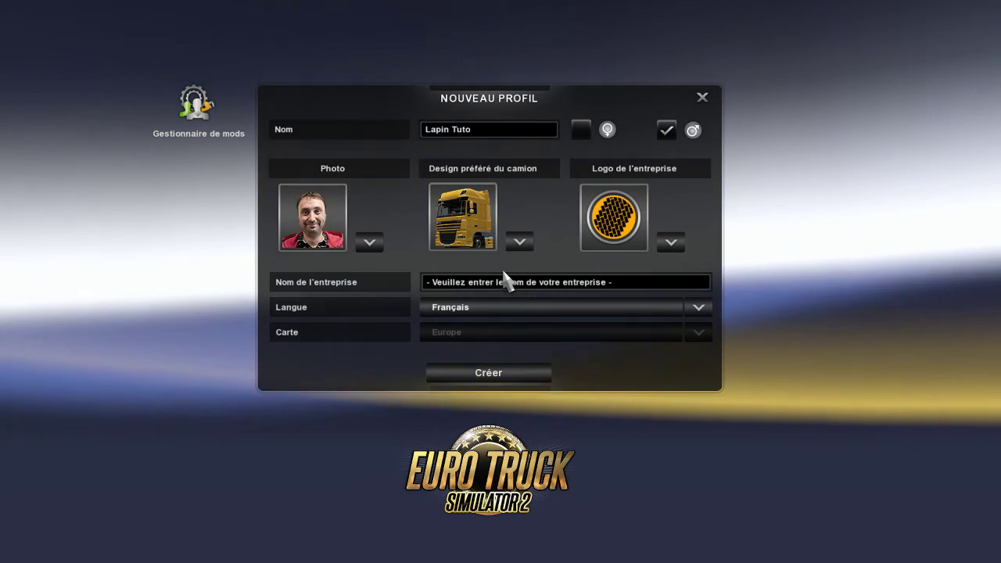
{"action": "left_click", "coordinate": [502, 286]}
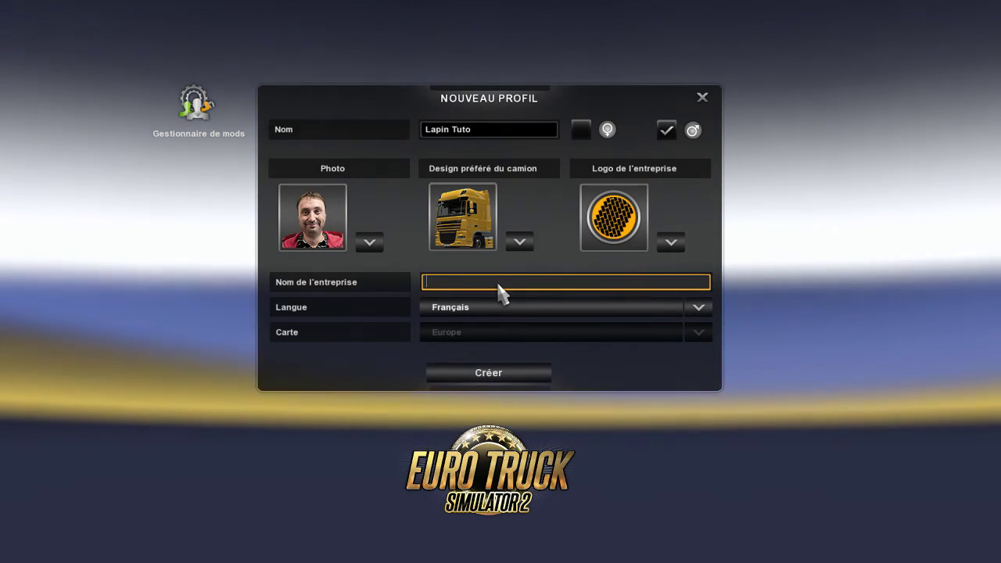
{"action": "type", "text": "Promods"}
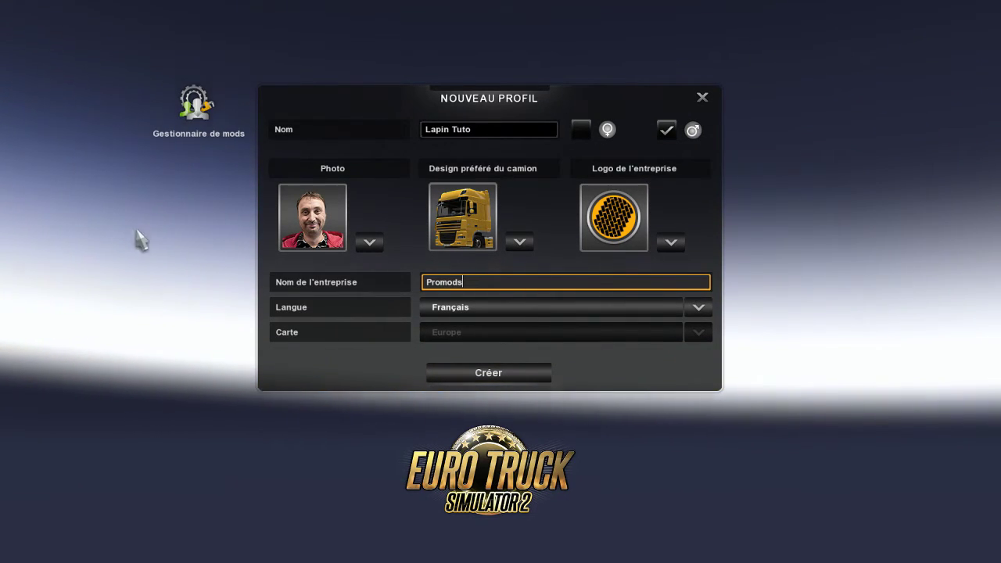
Open the mod manager for the new profile and locate the ProMods 2.1 packages in the mod list
{"action": "left_click", "coordinate": [191, 111]}
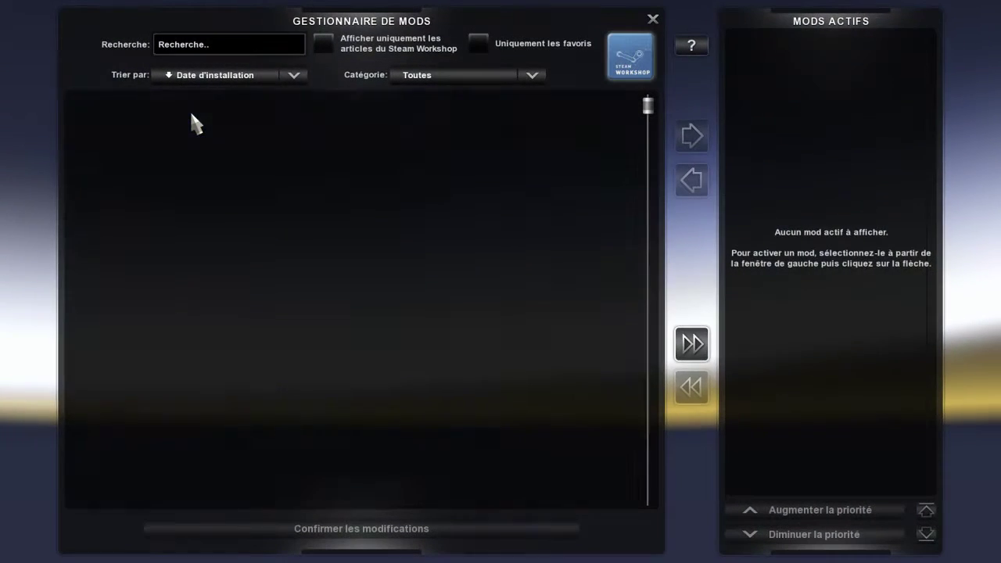
{"action": "scroll", "coordinate": [255, 276], "scroll_direction": "down", "scroll_amount": 2}
{"action": "scroll", "coordinate": [255, 275], "scroll_direction": "down", "scroll_amount": 1}
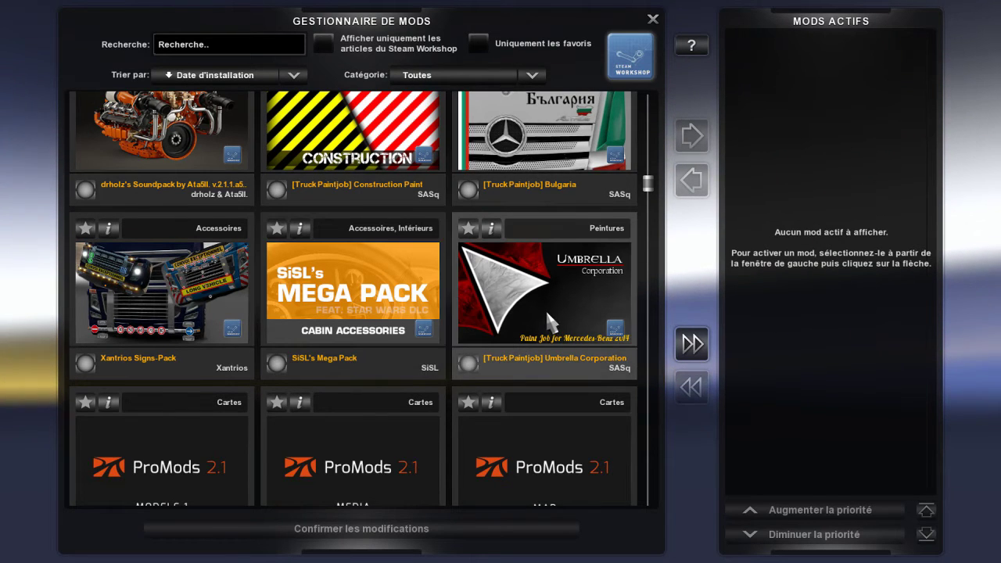
{"action": "scroll", "coordinate": [546, 312], "scroll_direction": "down", "scroll_amount": 2}
{"action": "scroll", "coordinate": [545, 308], "scroll_direction": "down", "scroll_amount": 2}
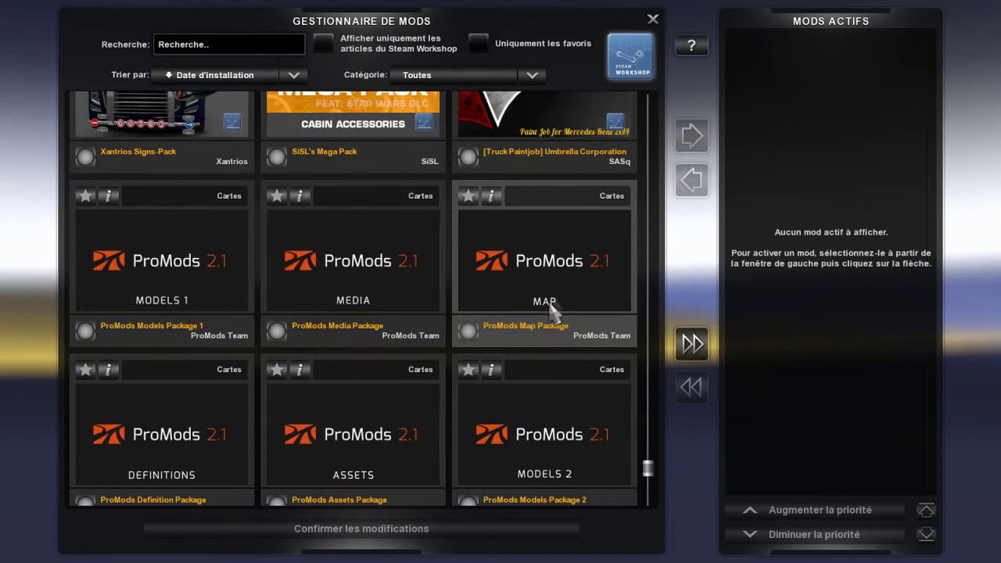
{"action": "scroll", "coordinate": [520, 245], "scroll_direction": "down", "scroll_amount": 1}
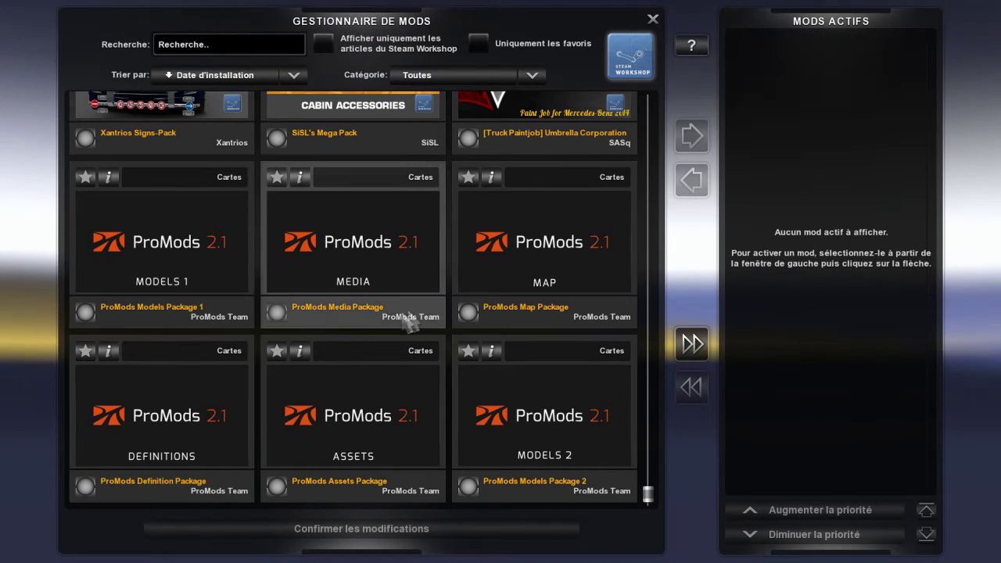
Activate ProMods Models Package 1 on its own, followed by all the remaining mods at once
{"action": "left_click", "coordinate": [201, 251]}
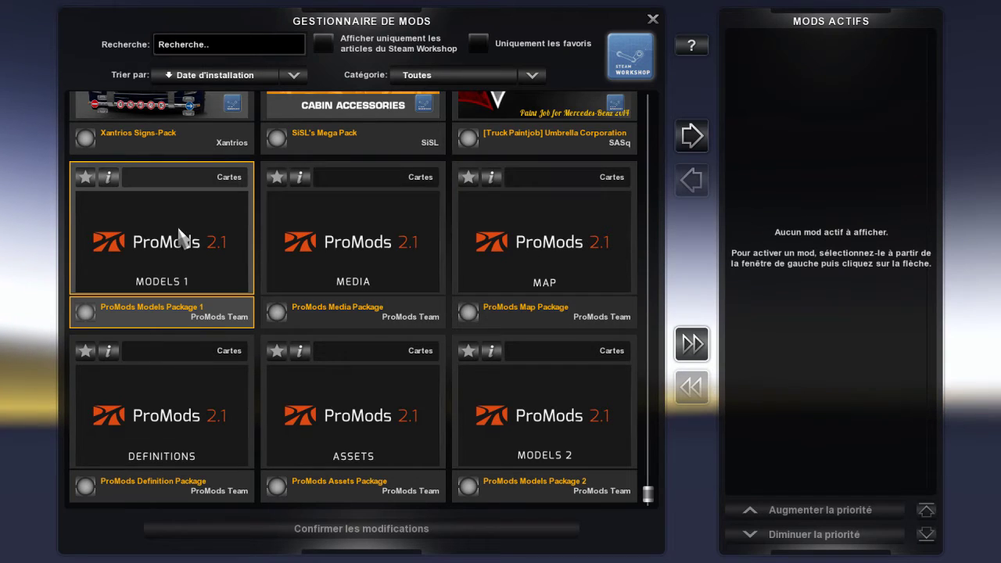
{"action": "left_click", "coordinate": [691, 137]}
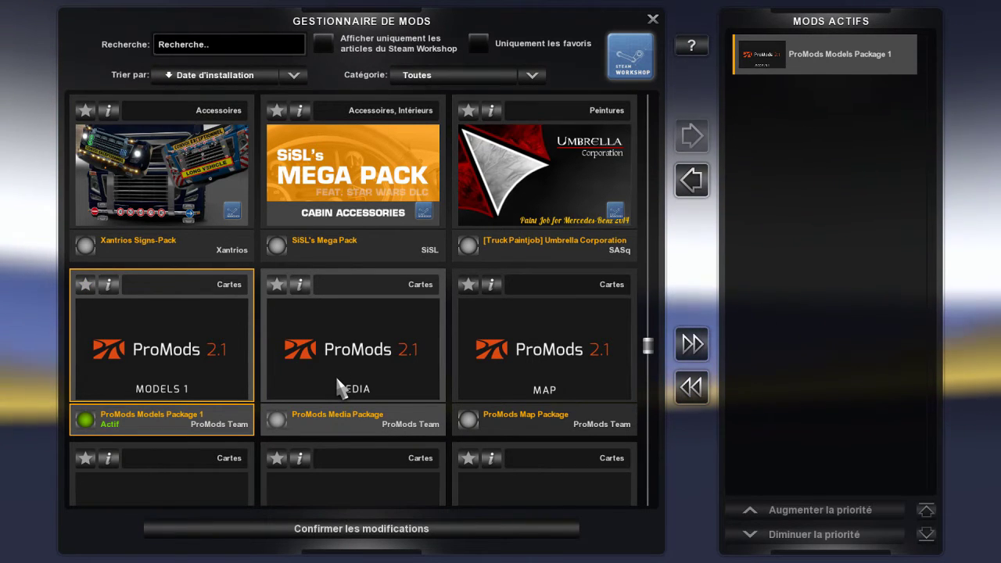
{"action": "left_click", "coordinate": [686, 337]}
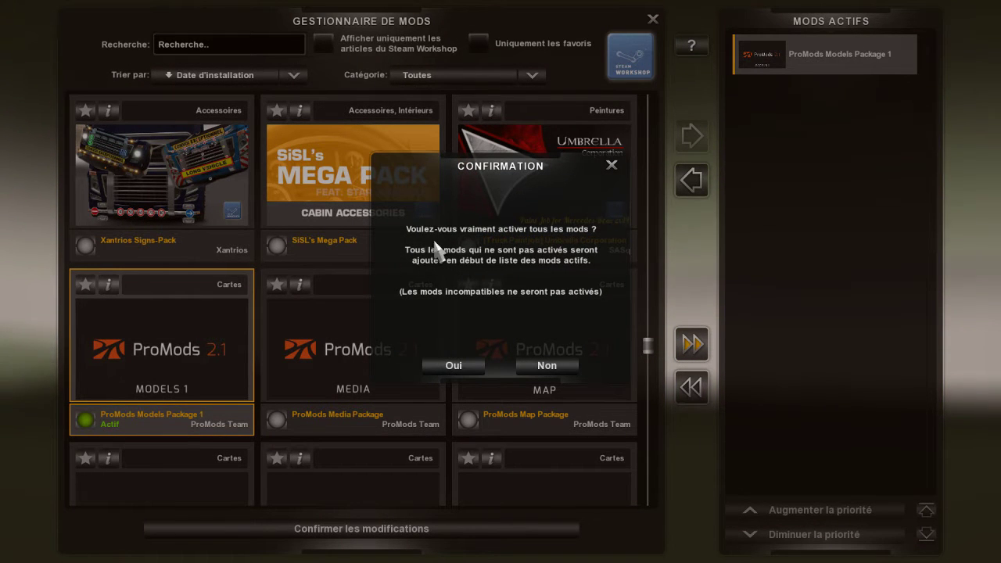
{"action": "left_click", "coordinate": [460, 374]}
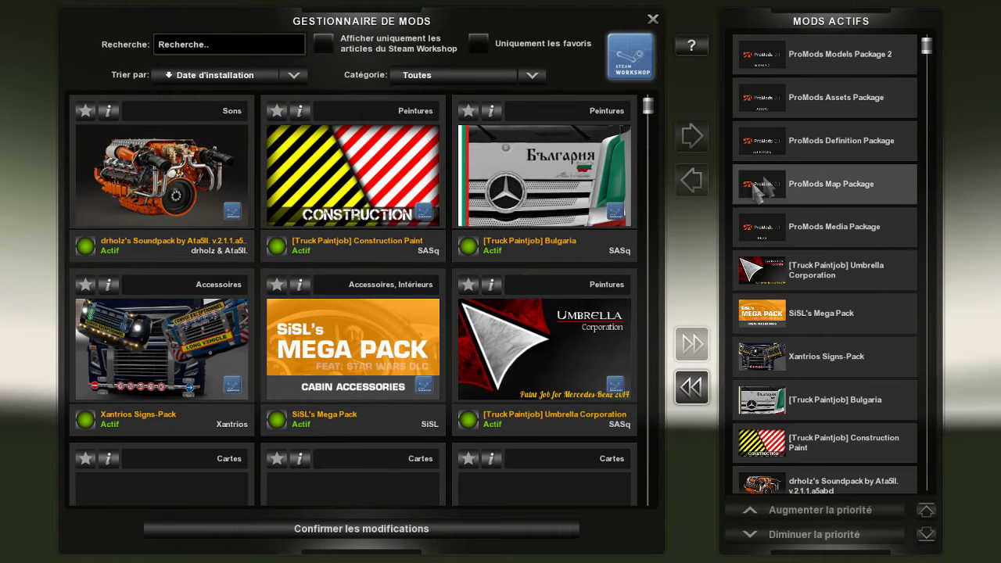
{"action": "scroll", "coordinate": [828, 469], "scroll_direction": "down", "scroll_amount": 2}
{"action": "scroll", "coordinate": [829, 469], "scroll_direction": "up", "scroll_amount": 1}
{"action": "scroll", "coordinate": [168, 202], "scroll_direction": "down", "scroll_amount": 1}
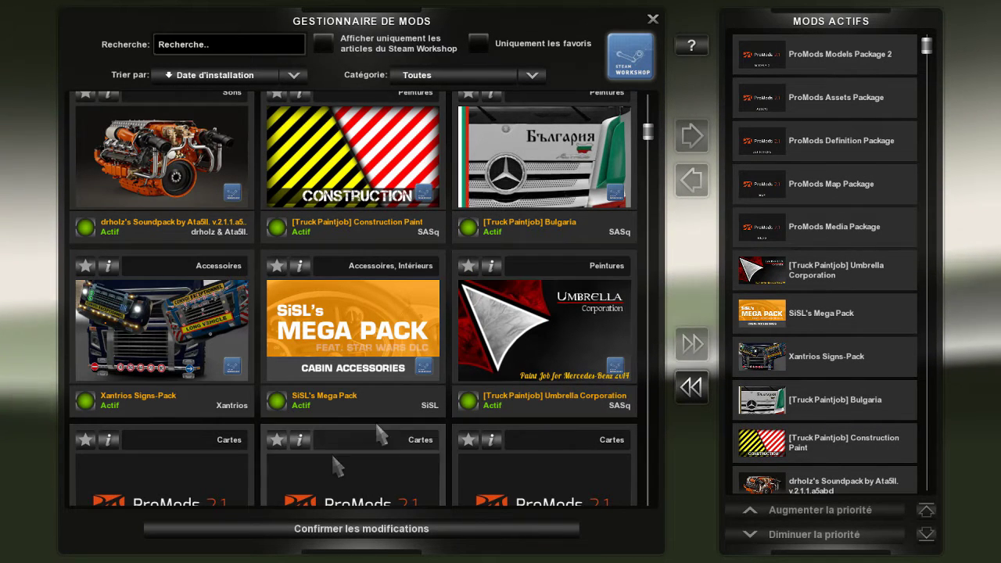
Deactivate all active mods and return to the ProMods packages in the mod list
{"action": "left_click", "coordinate": [691, 387]}
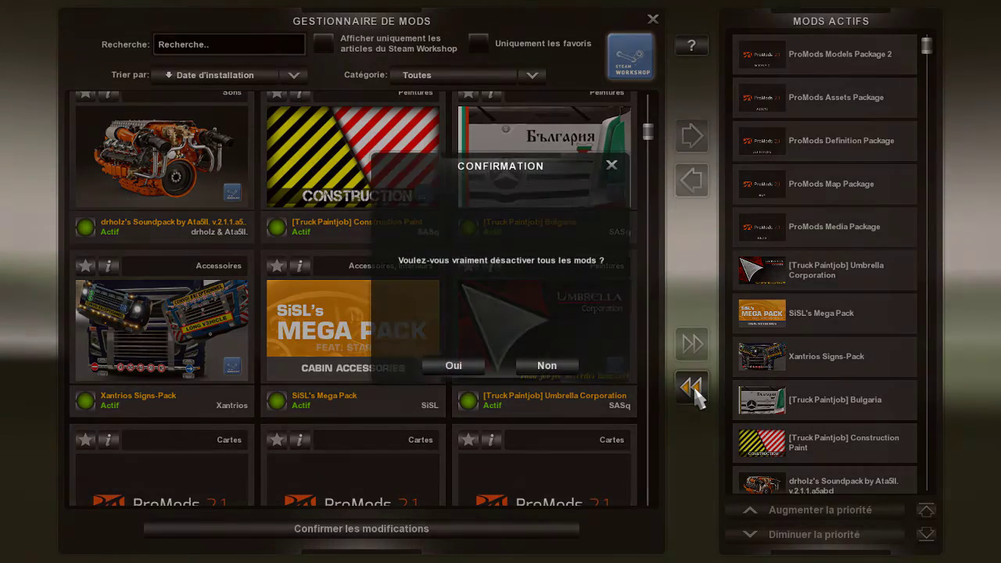
{"action": "left_click", "coordinate": [454, 369]}
{"action": "scroll", "coordinate": [436, 345], "scroll_direction": "down", "scroll_amount": 2}
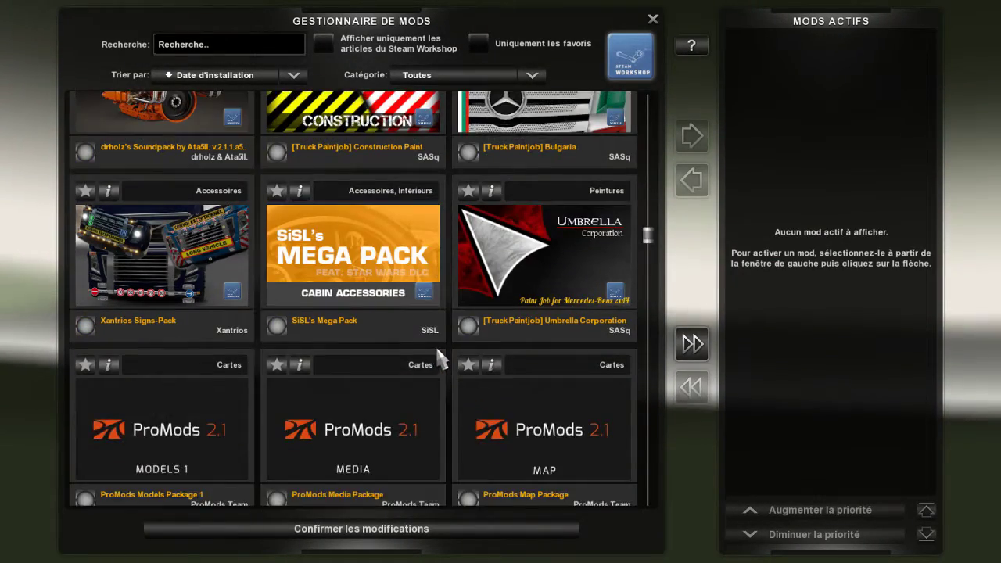
Activate the ProMods Media Package for the new profile, followed by the ProMods Assets Package
{"action": "scroll", "coordinate": [435, 344], "scroll_direction": "down", "scroll_amount": 2}
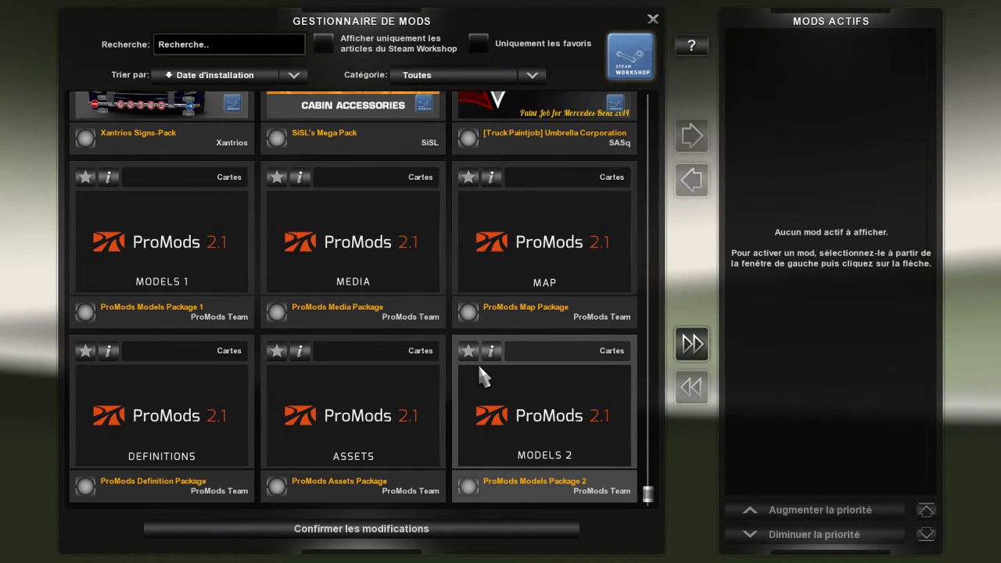
{"action": "left_click", "coordinate": [340, 266]}
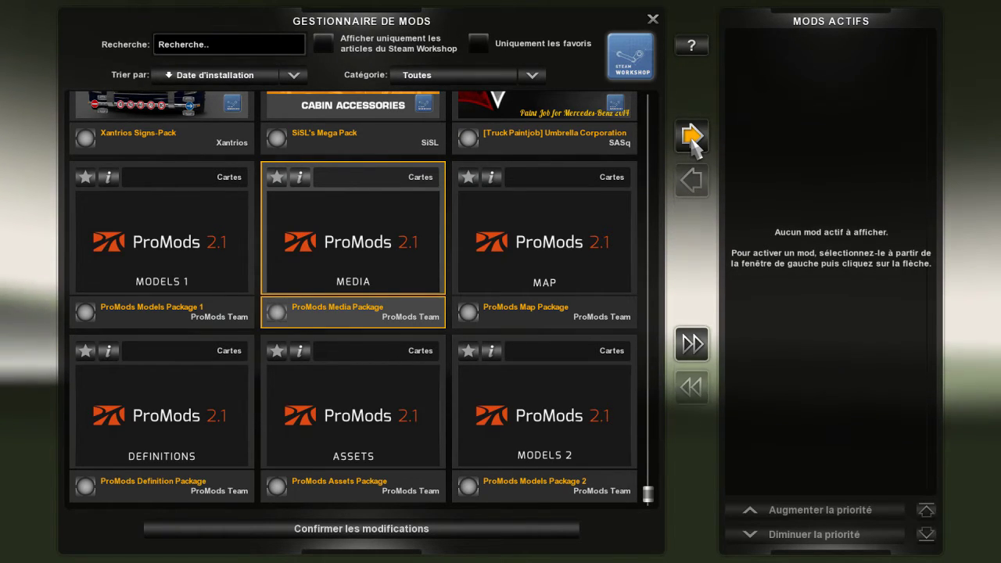
{"action": "double_click", "coordinate": [350, 250]}
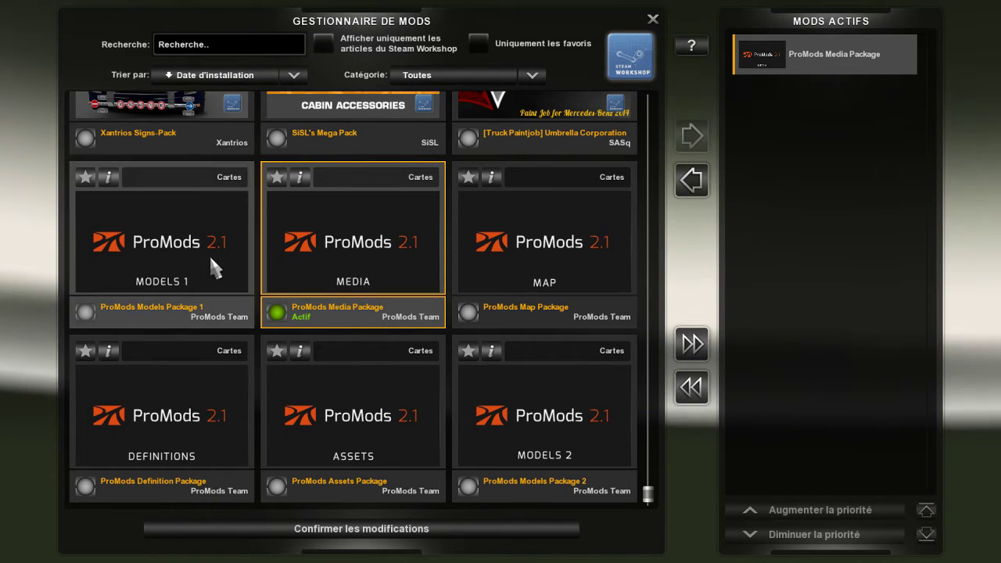
{"action": "left_click", "coordinate": [329, 440]}
{"action": "double_click", "coordinate": [365, 425]}
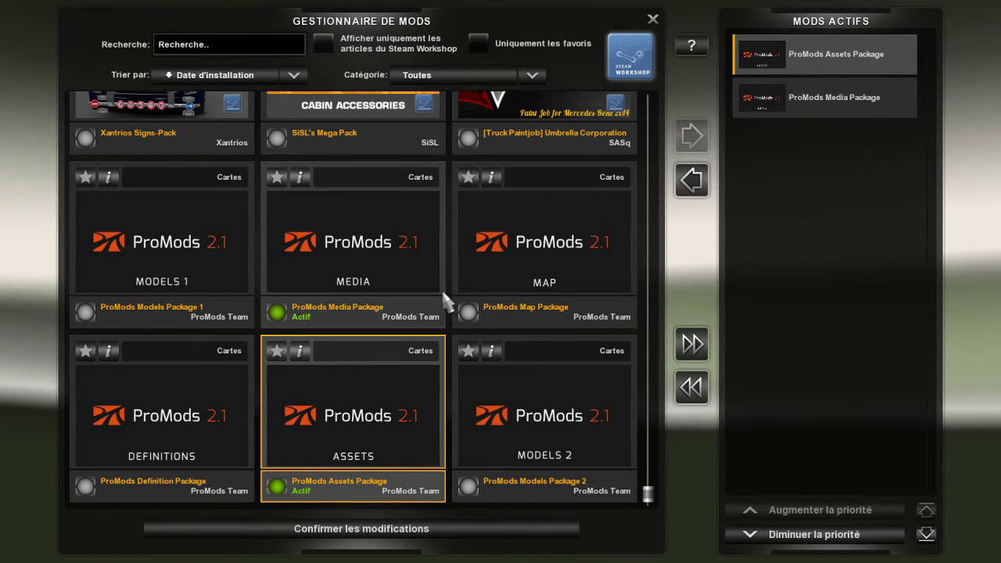
Activate ProMods Models Package 1, Models Package 2, Map and Definition in that order, confirm the changes and close the new profile without creating it
{"action": "left_click", "coordinate": [180, 261]}
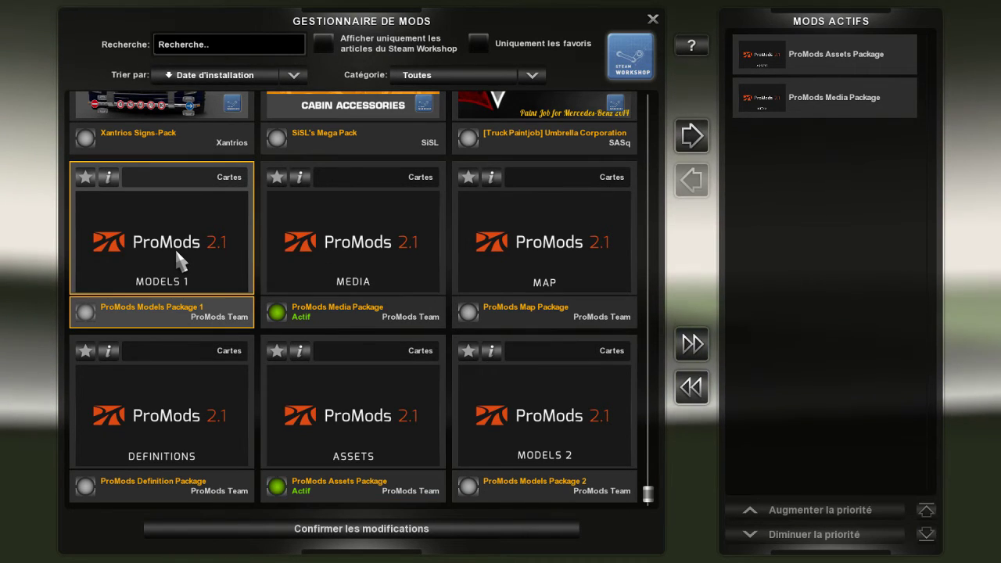
{"action": "double_click", "coordinate": [180, 262]}
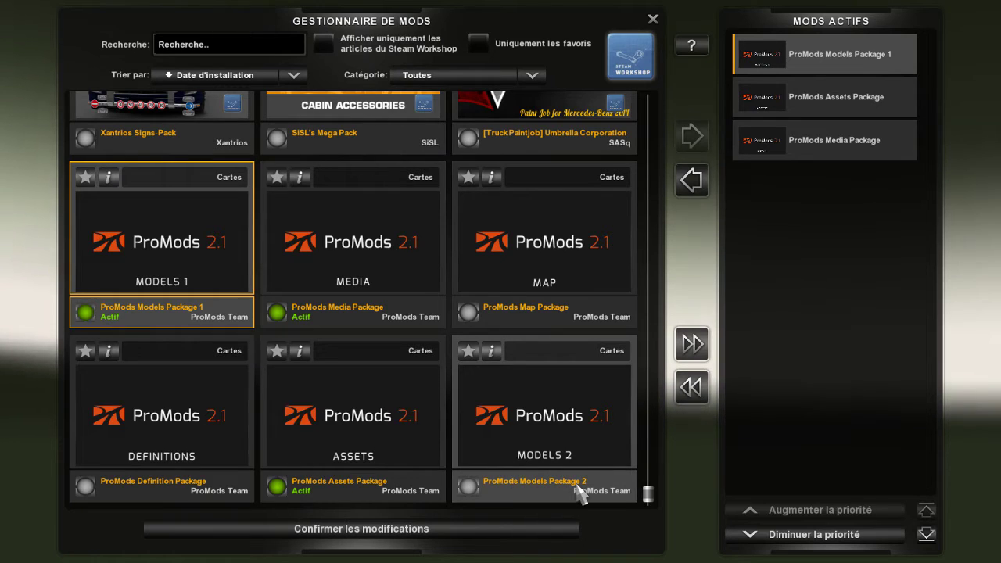
{"action": "double_click", "coordinate": [571, 418]}
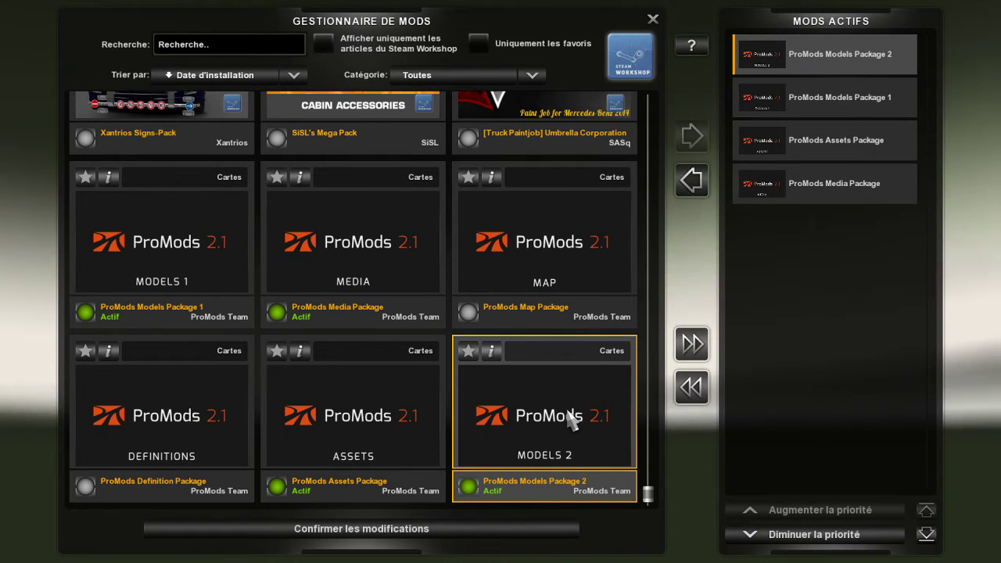
{"action": "double_click", "coordinate": [542, 252]}
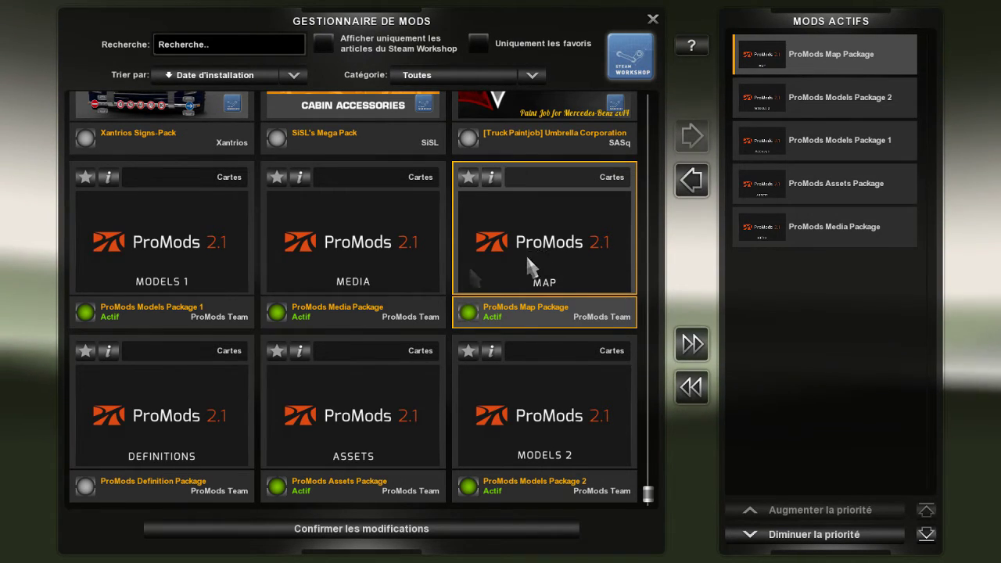
{"action": "double_click", "coordinate": [187, 439]}
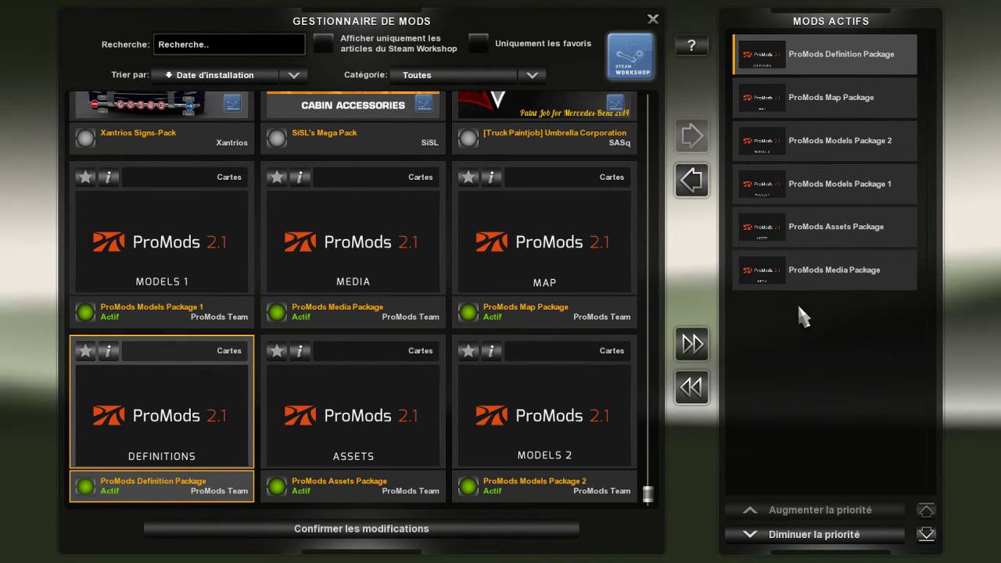
{"action": "left_click", "coordinate": [329, 530]}
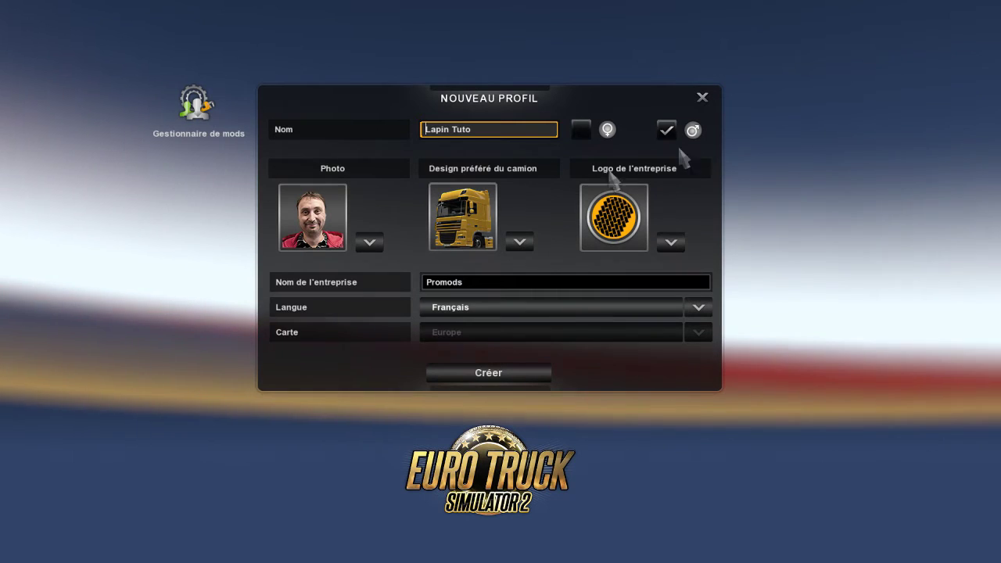
{"action": "left_click", "coordinate": [703, 98]}
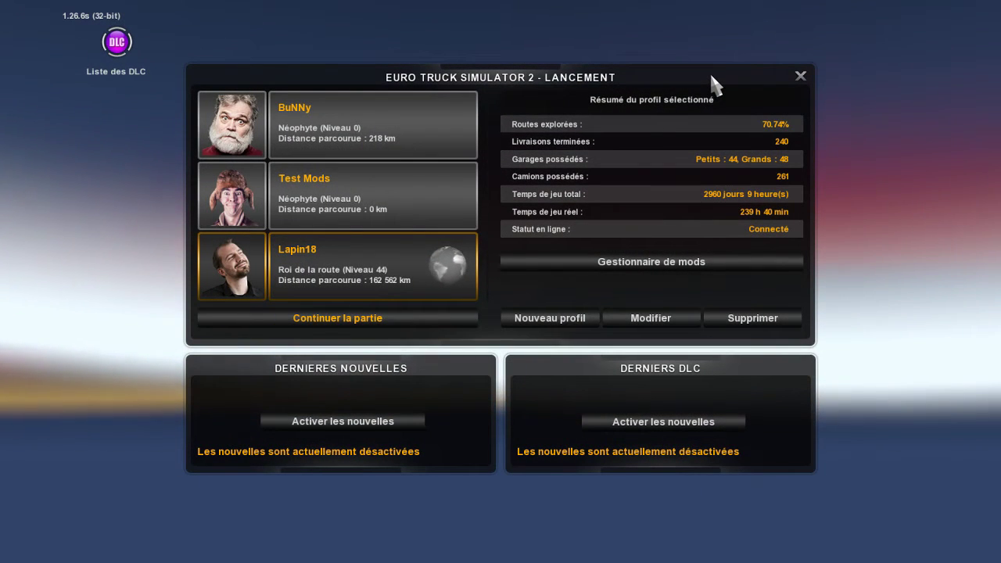
In the mod manager of the existing profile with 218 km driven, deactivate every active mod one by one
{"action": "left_click", "coordinate": [318, 133]}
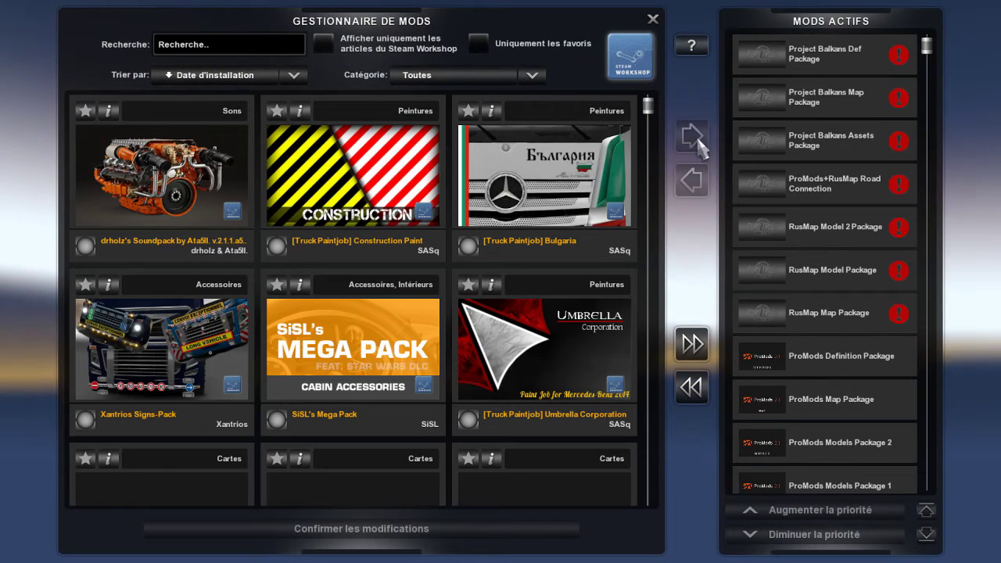
{"action": "double_click", "coordinate": [856, 59]}
{"action": "double_click", "coordinate": [855, 59]}
{"action": "double_click", "coordinate": [856, 60]}
{"action": "double_click", "coordinate": [856, 61]}
{"action": "double_click", "coordinate": [856, 61]}
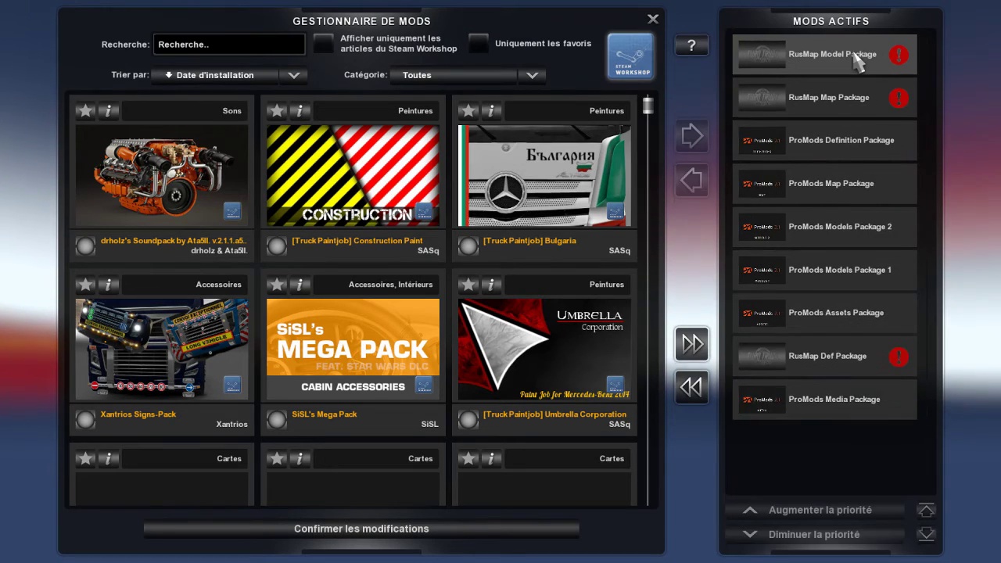
{"action": "double_click", "coordinate": [857, 61]}
{"action": "double_click", "coordinate": [857, 61]}
{"action": "double_click", "coordinate": [856, 61]}
{"action": "double_click", "coordinate": [856, 61]}
{"action": "double_click", "coordinate": [856, 61]}
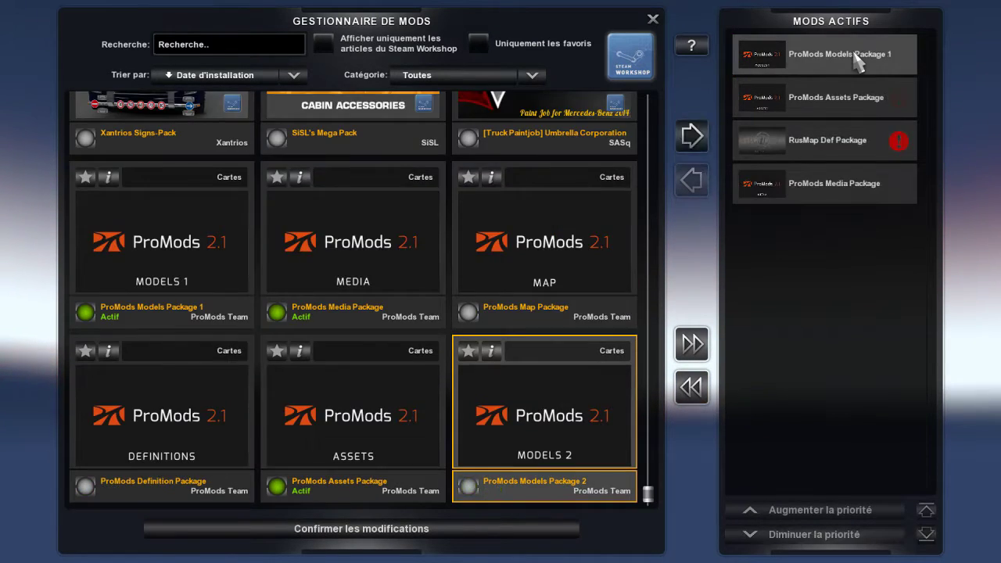
{"action": "double_click", "coordinate": [857, 61]}
{"action": "double_click", "coordinate": [856, 61]}
{"action": "double_click", "coordinate": [857, 61]}
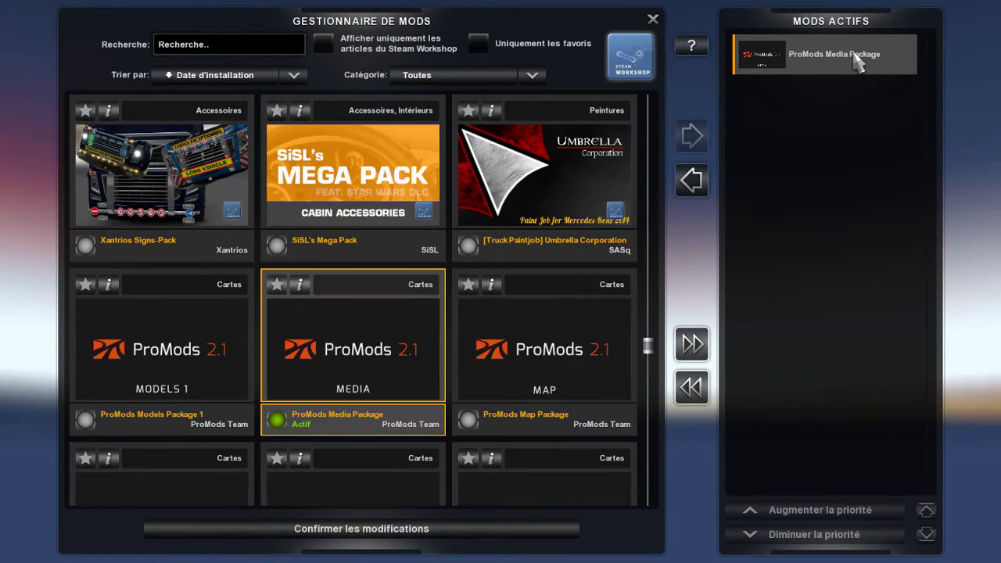
{"action": "double_click", "coordinate": [855, 61]}
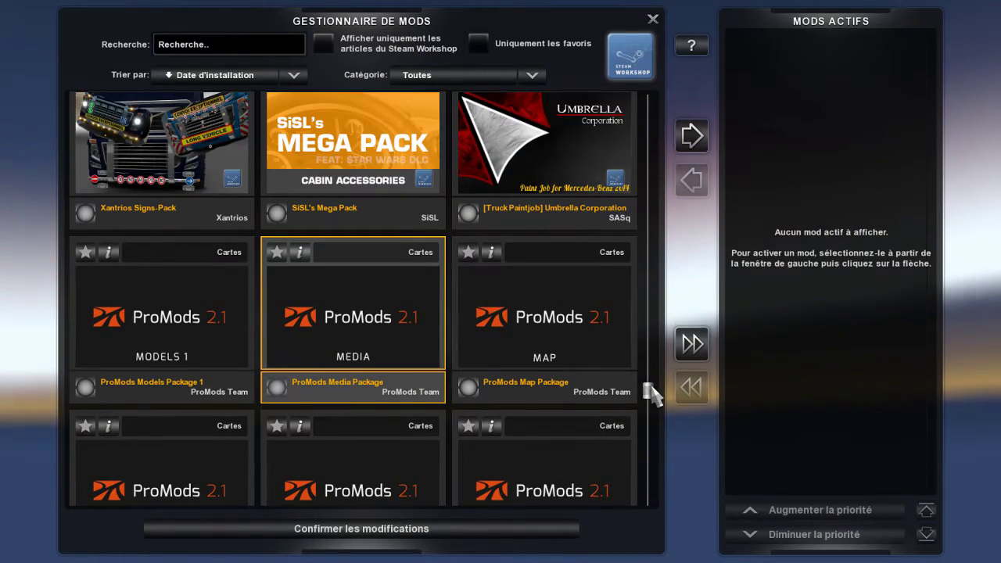
Activate the ProMods packages in the order Media, Assets, Models 1, Models 2, Map and Definition, and confirm the changes
{"action": "left_click_drag", "start_coordinate": [650, 394], "coordinate": [647, 492]}
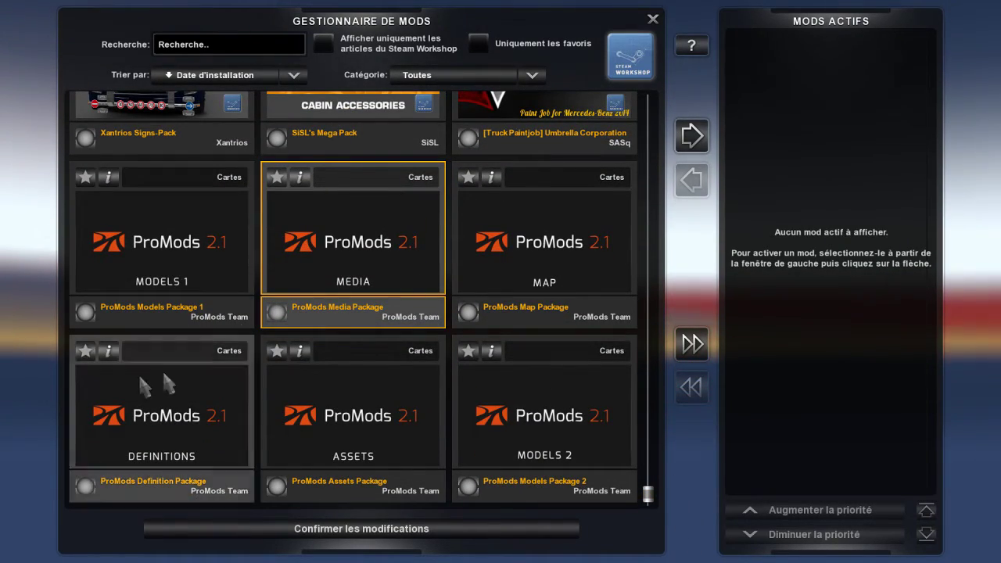
{"action": "double_click", "coordinate": [349, 268]}
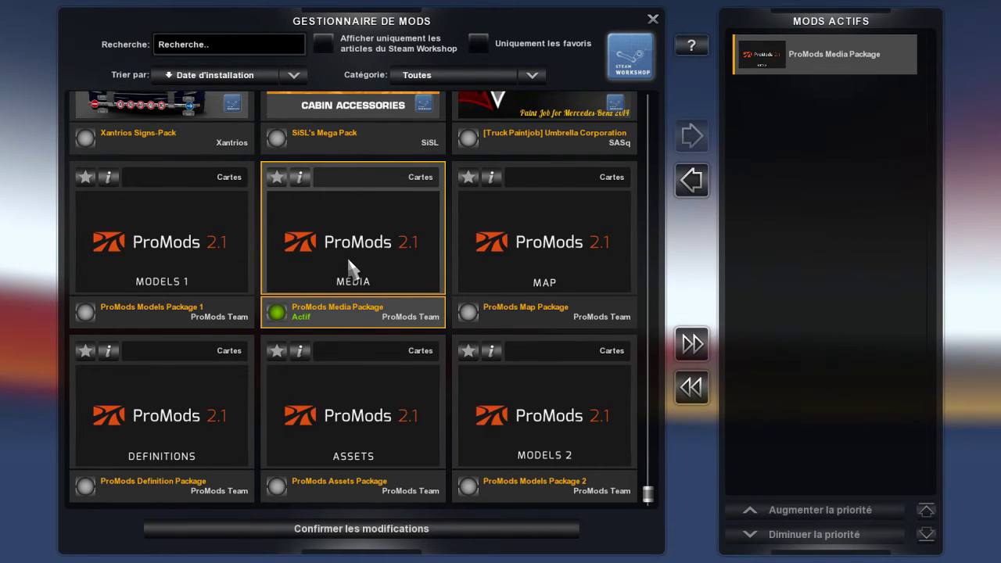
{"action": "double_click", "coordinate": [331, 417]}
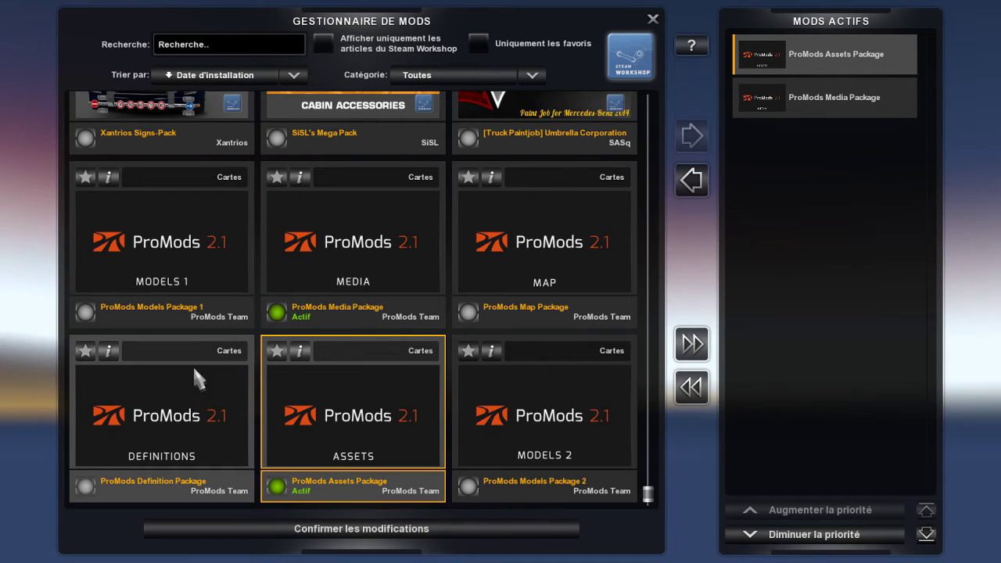
{"action": "double_click", "coordinate": [190, 269]}
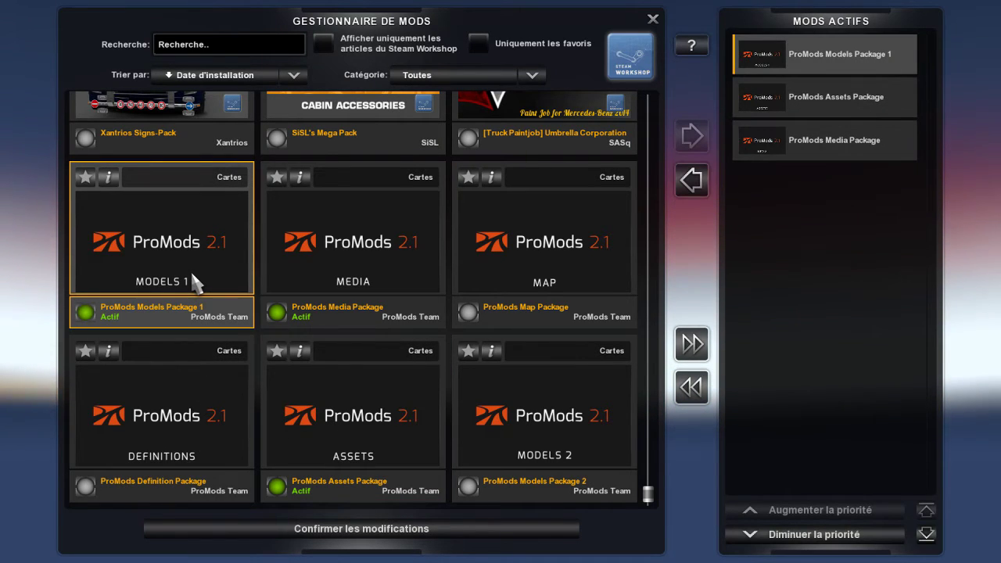
{"action": "double_click", "coordinate": [562, 460]}
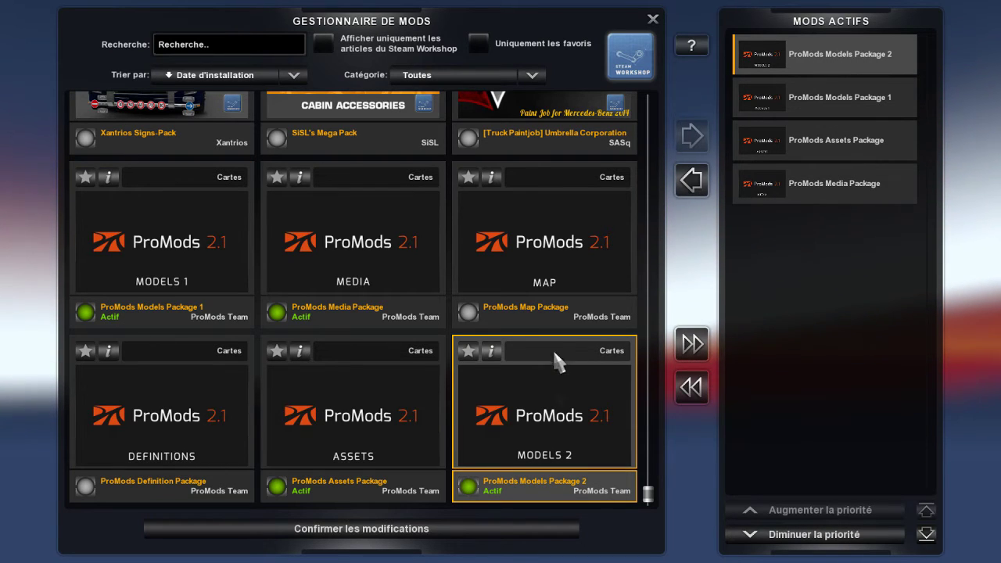
{"action": "double_click", "coordinate": [538, 226]}
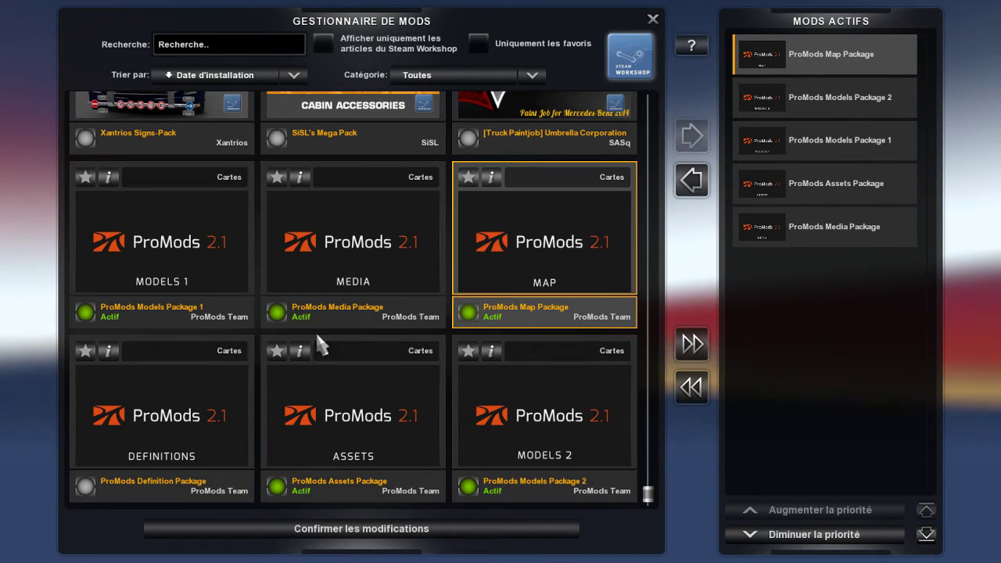
{"action": "double_click", "coordinate": [148, 417]}
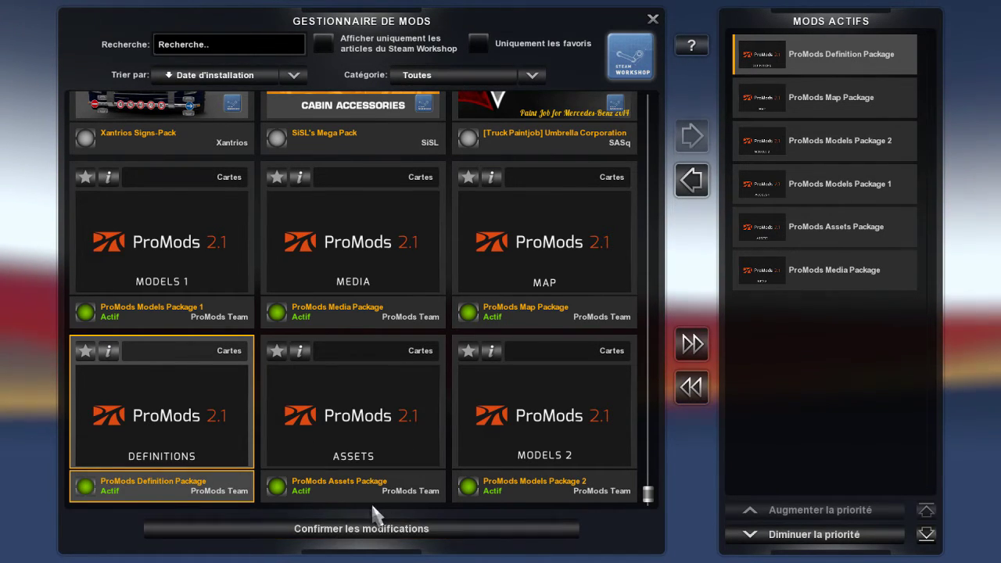
{"action": "left_click", "coordinate": [361, 544]}
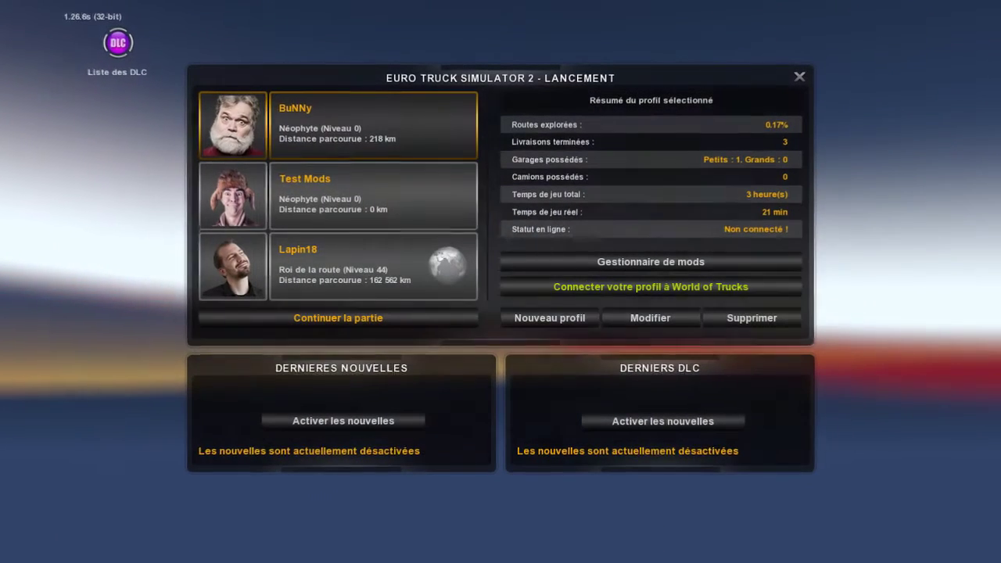
Load the game of the profile with 218 km driven, and try to start driving but decline the quick job
{"action": "double_click", "coordinate": [355, 136]}
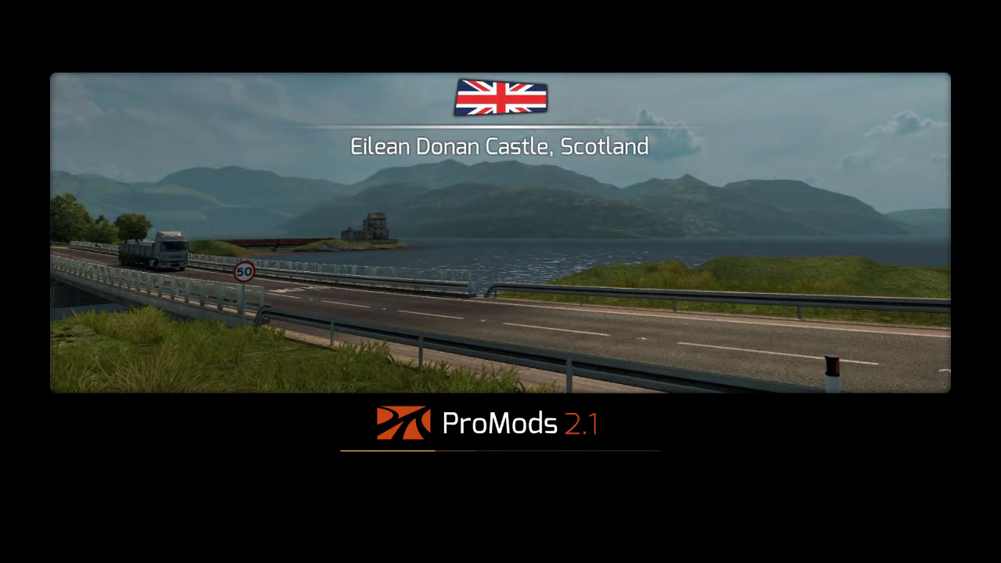
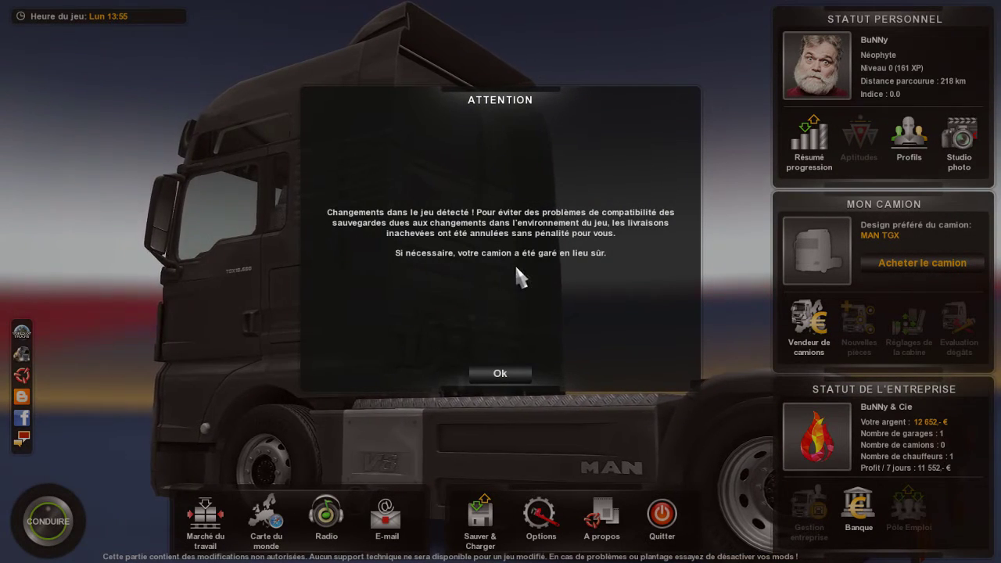
{"action": "left_click", "coordinate": [497, 374]}
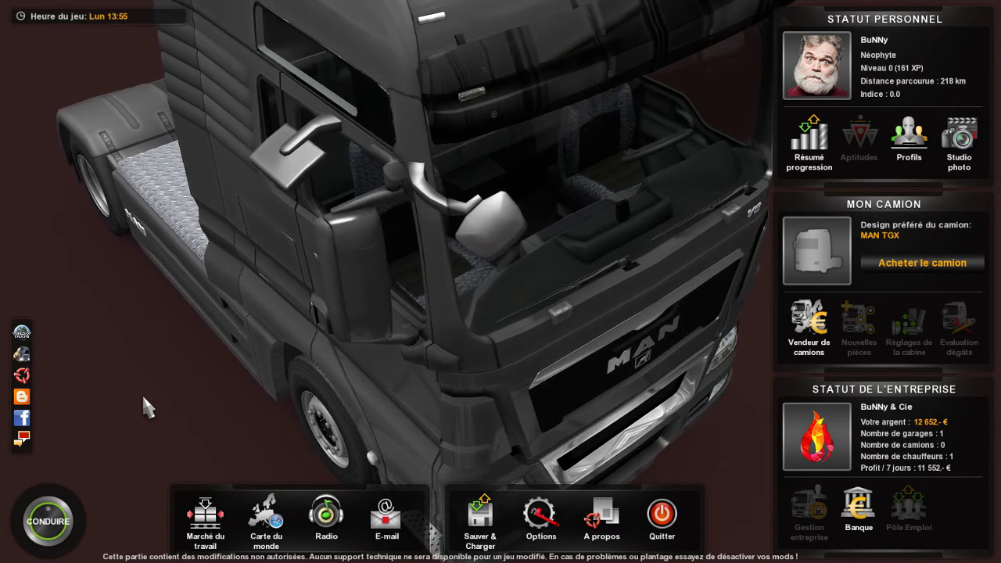
{"action": "left_click", "coordinate": [58, 529]}
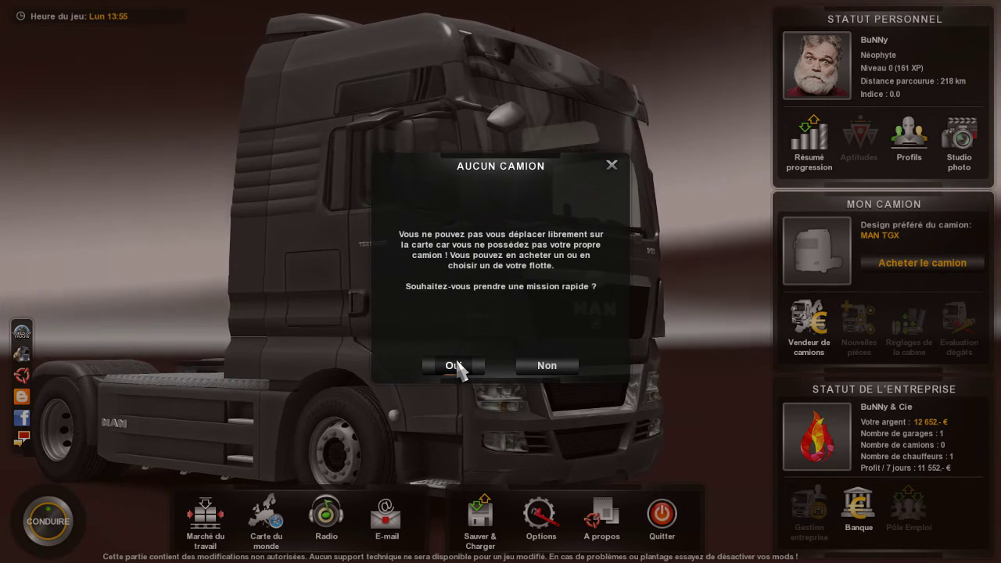
{"action": "left_click", "coordinate": [565, 363]}
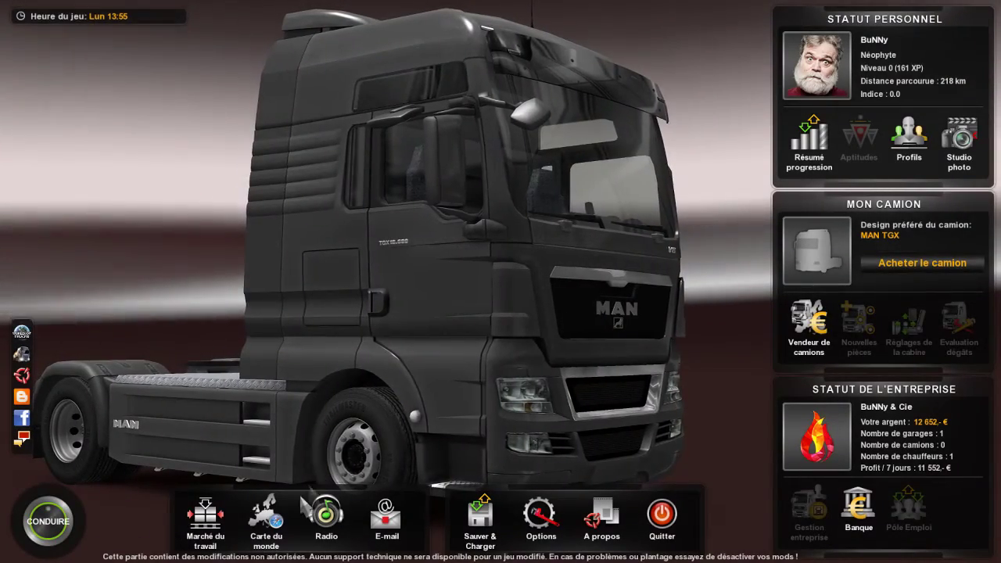
Open the world map and examine the road network across France, northern Spain, Iceland, Scandinavia and eastern Europe
{"action": "left_click", "coordinate": [266, 516]}
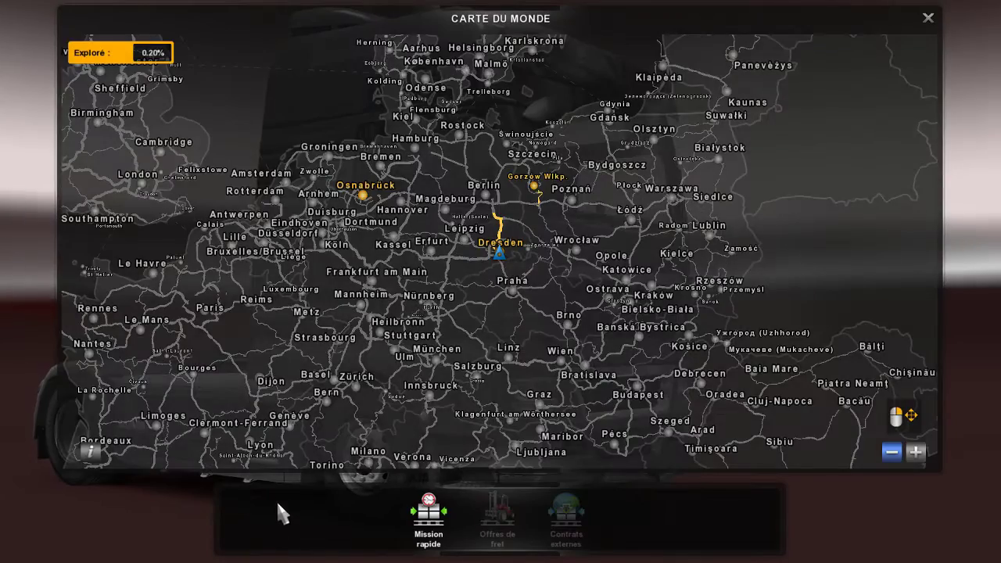
{"action": "left_click_drag", "start_coordinate": [332, 446], "coordinate": [552, 154]}
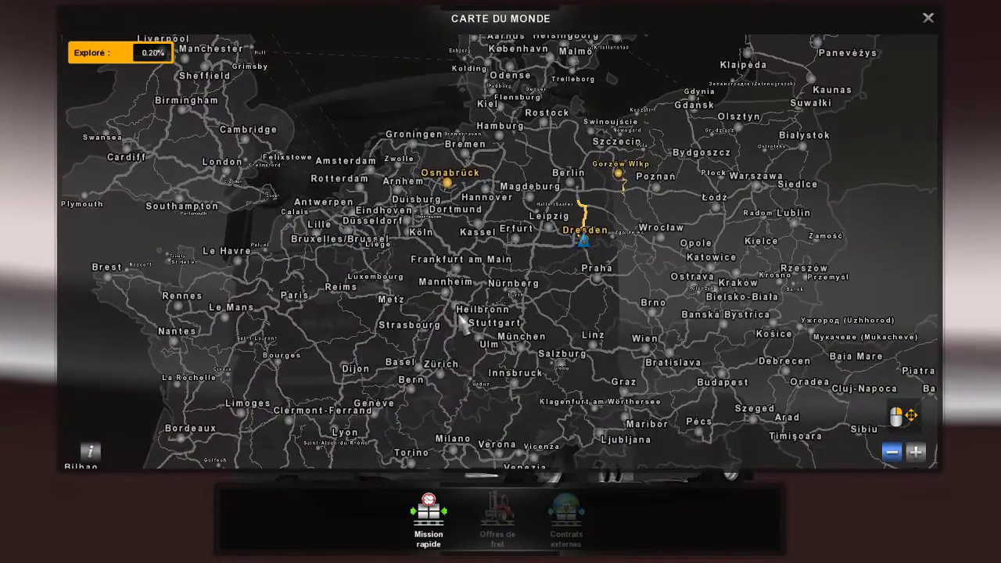
{"action": "left_click_drag", "start_coordinate": [458, 320], "coordinate": [528, 251]}
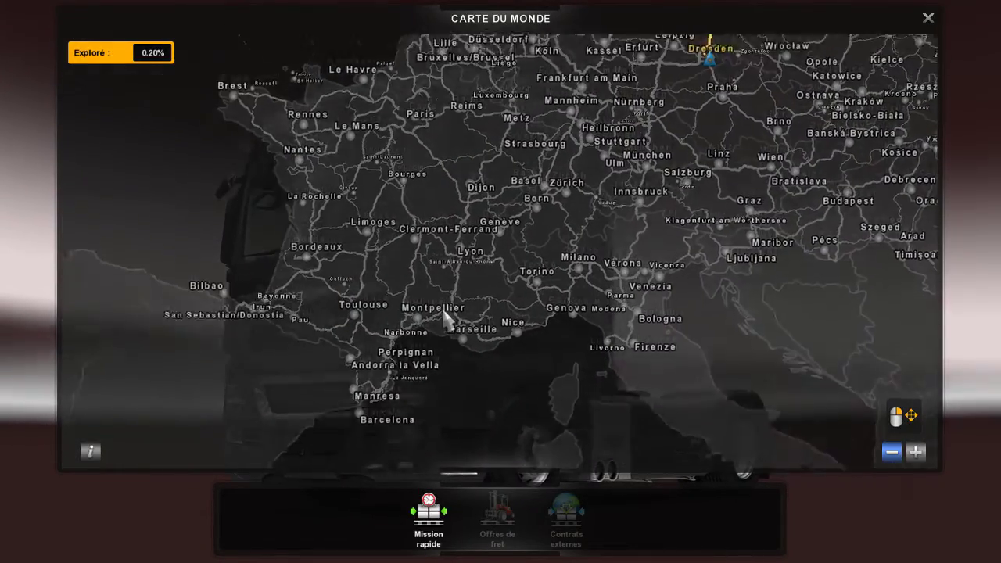
{"action": "left_click_drag", "start_coordinate": [197, 397], "coordinate": [199, 305]}
{"action": "left_click_drag", "start_coordinate": [478, 238], "coordinate": [333, 323]}
{"action": "left_click_drag", "start_coordinate": [494, 211], "coordinate": [464, 353]}
{"action": "left_click_drag", "start_coordinate": [264, 112], "coordinate": [420, 422]}
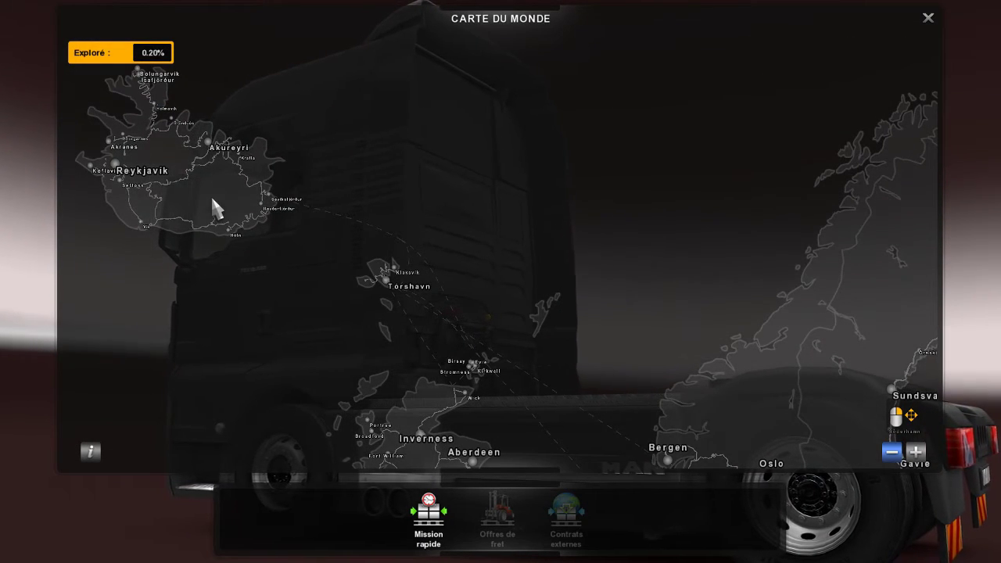
{"action": "left_click_drag", "start_coordinate": [453, 287], "coordinate": [391, 172]}
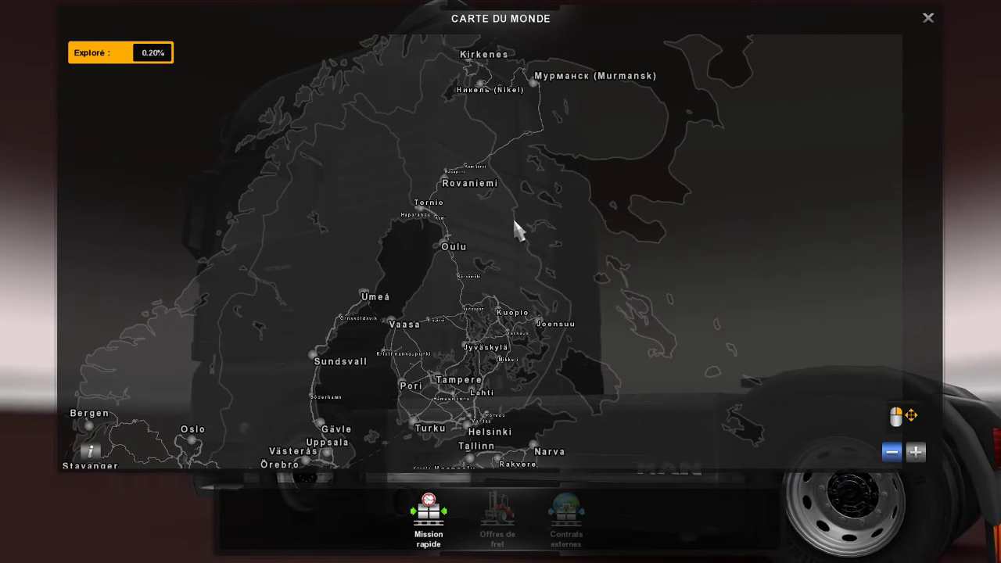
{"action": "left_click_drag", "start_coordinate": [562, 243], "coordinate": [630, 173]}
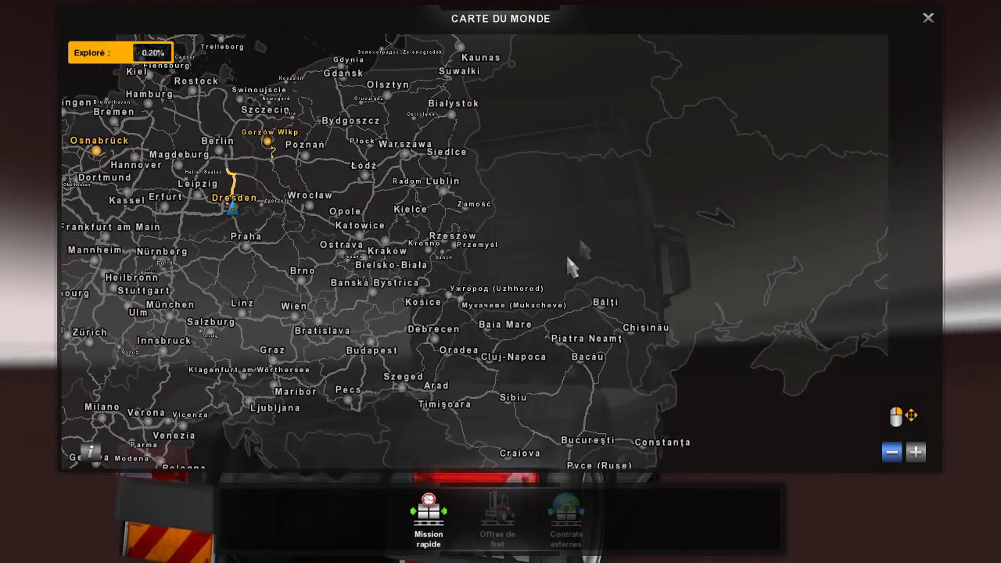
Examine the road network of central and eastern Europe on the world map, and close the map
{"action": "left_click_drag", "start_coordinate": [570, 268], "coordinate": [602, 152]}
{"action": "left_click_drag", "start_coordinate": [628, 224], "coordinate": [639, 165]}
{"action": "left_click_drag", "start_coordinate": [435, 315], "coordinate": [493, 318]}
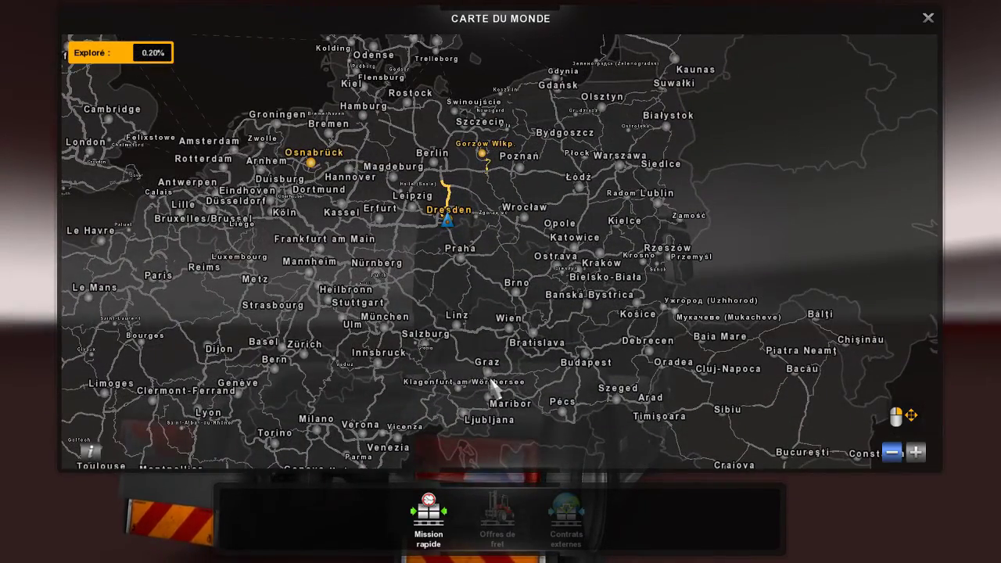
{"action": "left_click", "coordinate": [926, 19]}
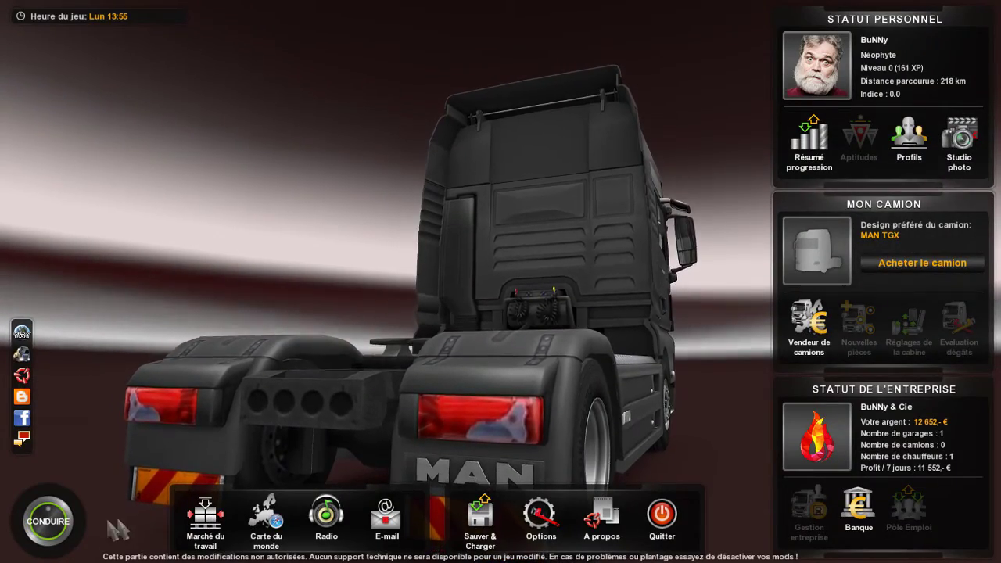
Open the quick job offers and view the routes from Gorzów Wlkp. to Ostrava, Burg a. Fehmarn and Gdynia
{"action": "left_click", "coordinate": [205, 517]}
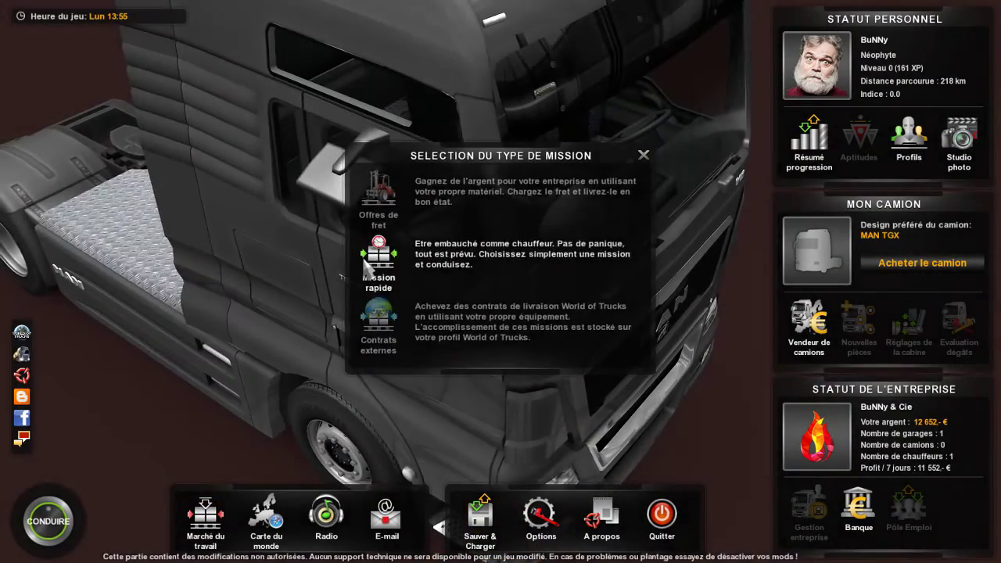
{"action": "left_click", "coordinate": [364, 258]}
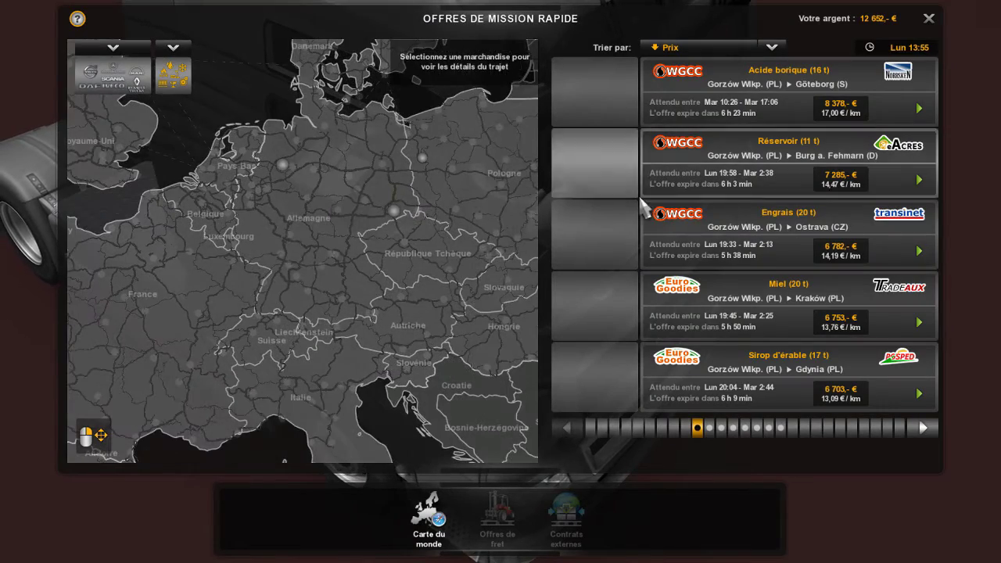
{"action": "left_click", "coordinate": [668, 238]}
{"action": "left_click_drag", "start_coordinate": [447, 262], "coordinate": [254, 299]}
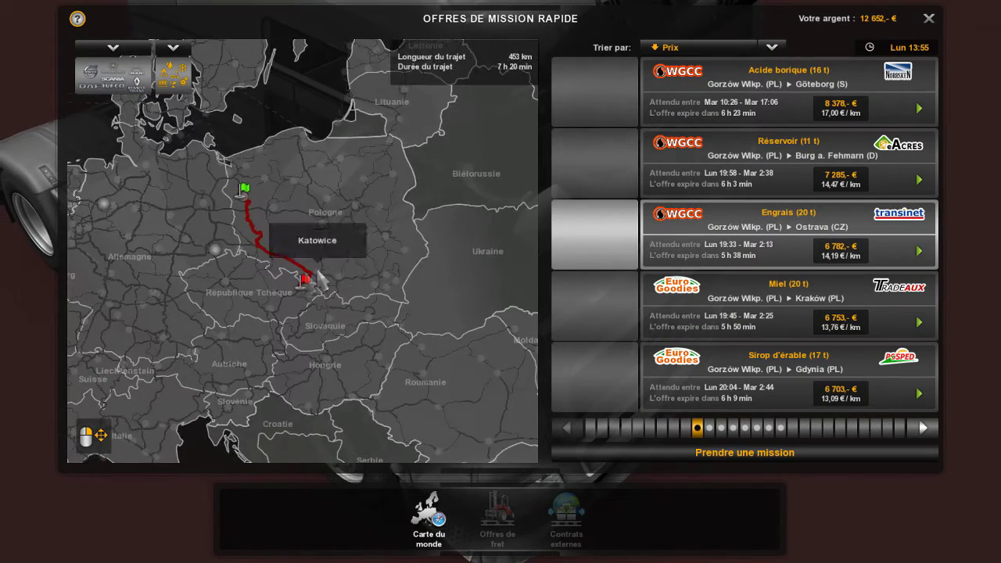
{"action": "left_click_drag", "start_coordinate": [317, 281], "coordinate": [303, 352]}
{"action": "left_click", "coordinate": [654, 175]}
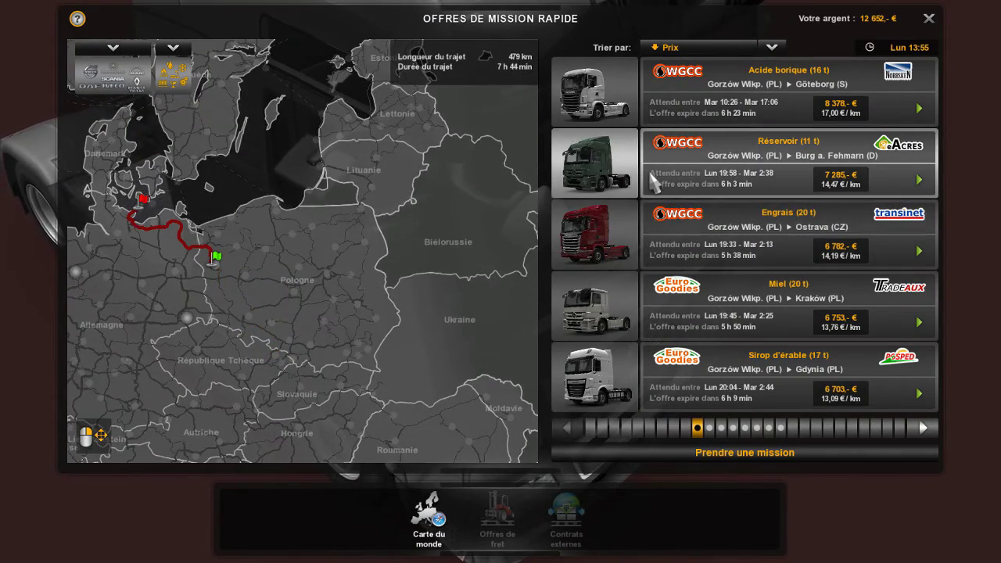
{"action": "left_click", "coordinate": [669, 367]}
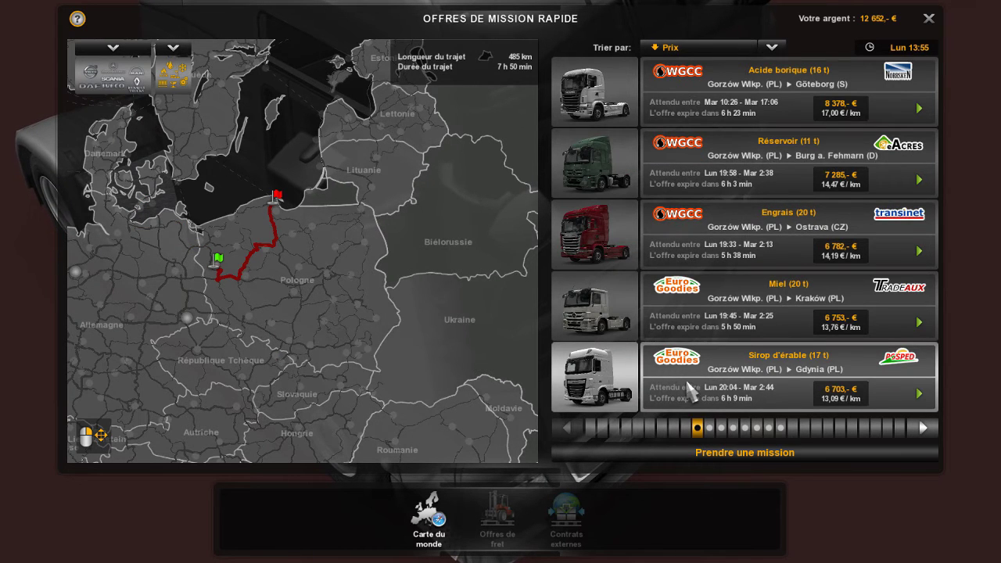
View the next set of quick jobs, including the routes to Hannover, Bielsko-Biała and Kraków, and close the offers without taking one
{"action": "scroll", "coordinate": [688, 389], "scroll_direction": "down", "scroll_amount": 1}
{"action": "left_click", "coordinate": [728, 241]}
{"action": "left_click", "coordinate": [731, 137]}
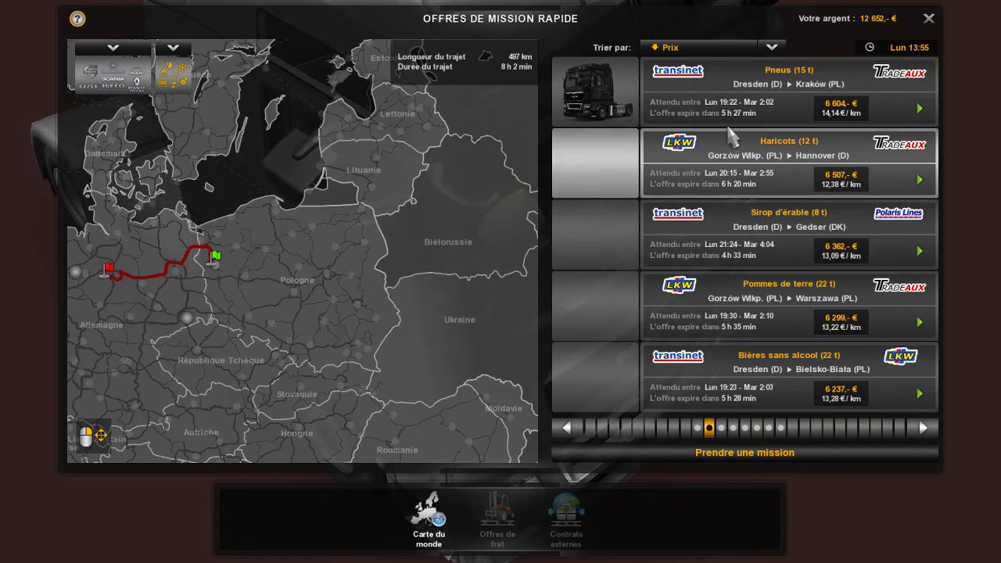
{"action": "left_click", "coordinate": [701, 367]}
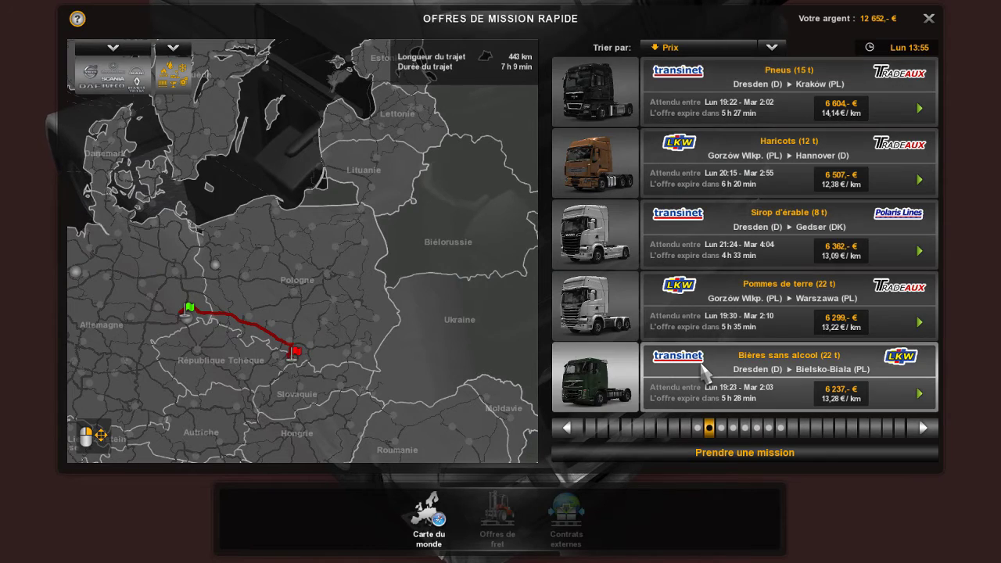
{"action": "left_click", "coordinate": [613, 238]}
{"action": "left_click", "coordinate": [614, 165]}
{"action": "left_click", "coordinate": [612, 114]}
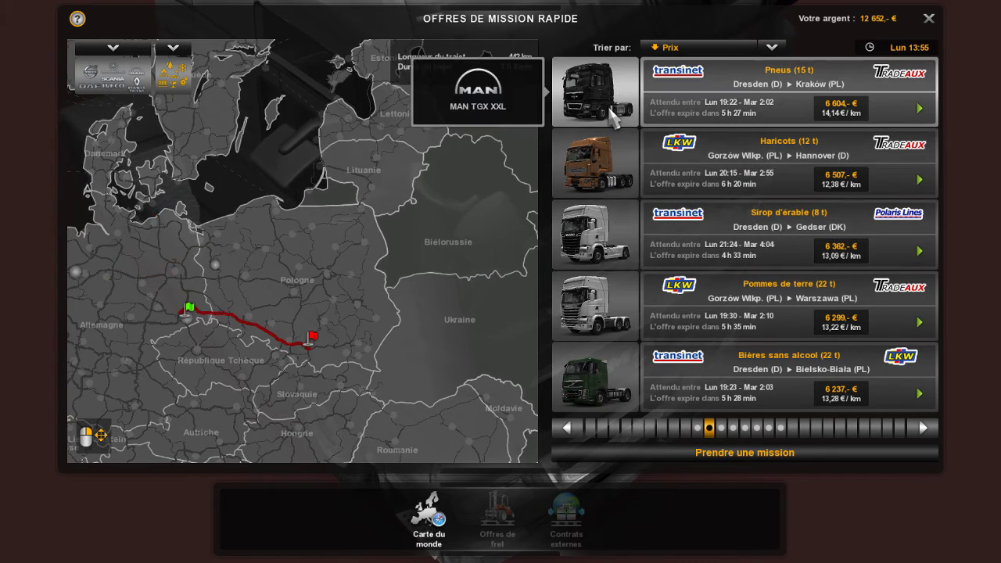
{"action": "left_click", "coordinate": [928, 18]}
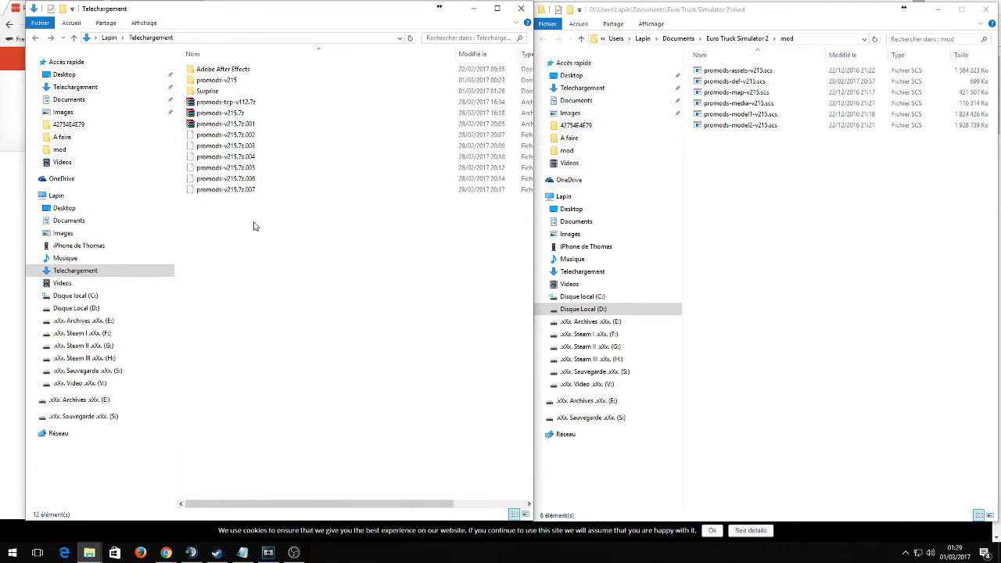
Switch to File Explorer, open the Surprise folder in Telechargement and select Project_Balkans_2.3.zip
{"action": "left_click", "coordinate": [213, 94]}
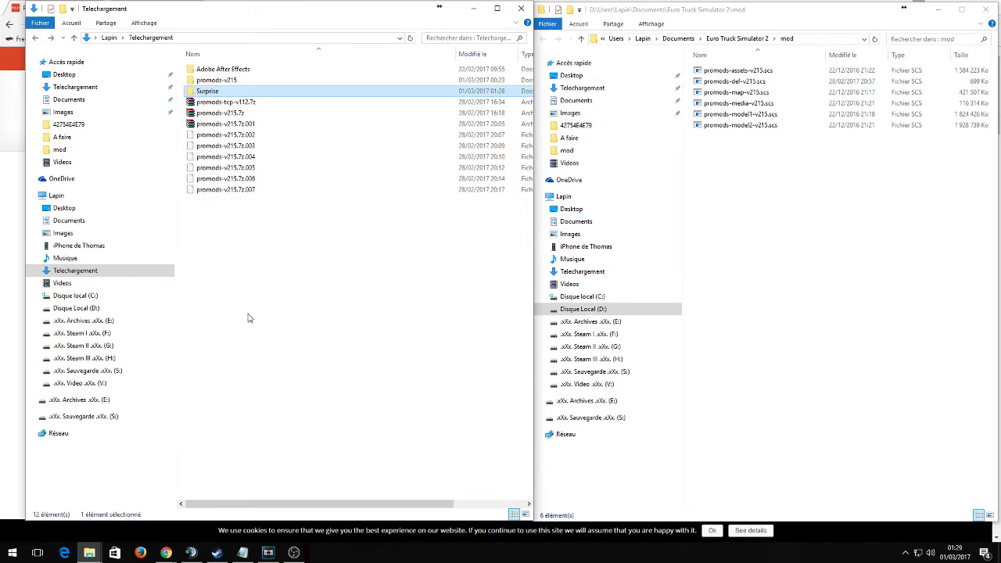
{"action": "double_click", "coordinate": [207, 92]}
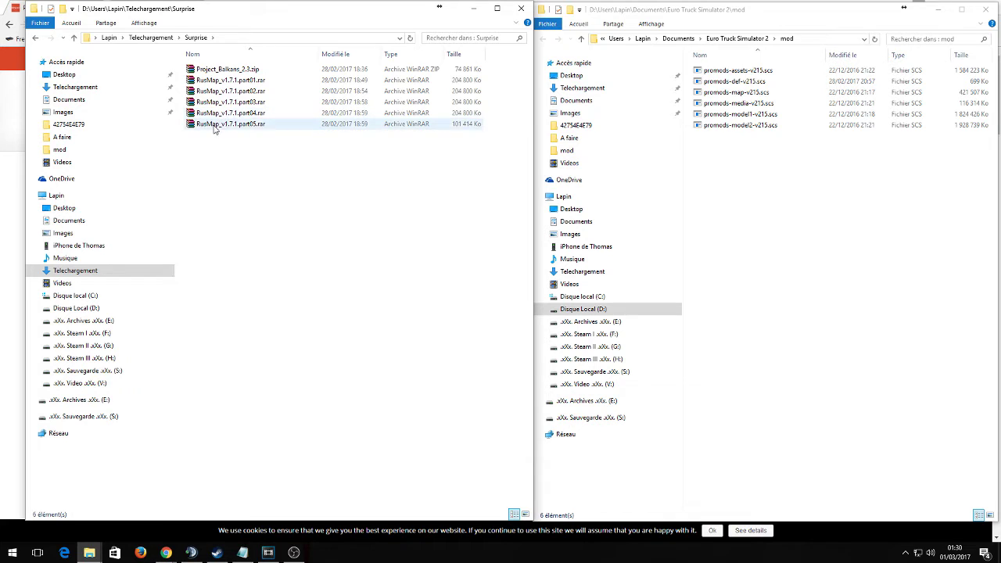
{"action": "left_click", "coordinate": [214, 70]}
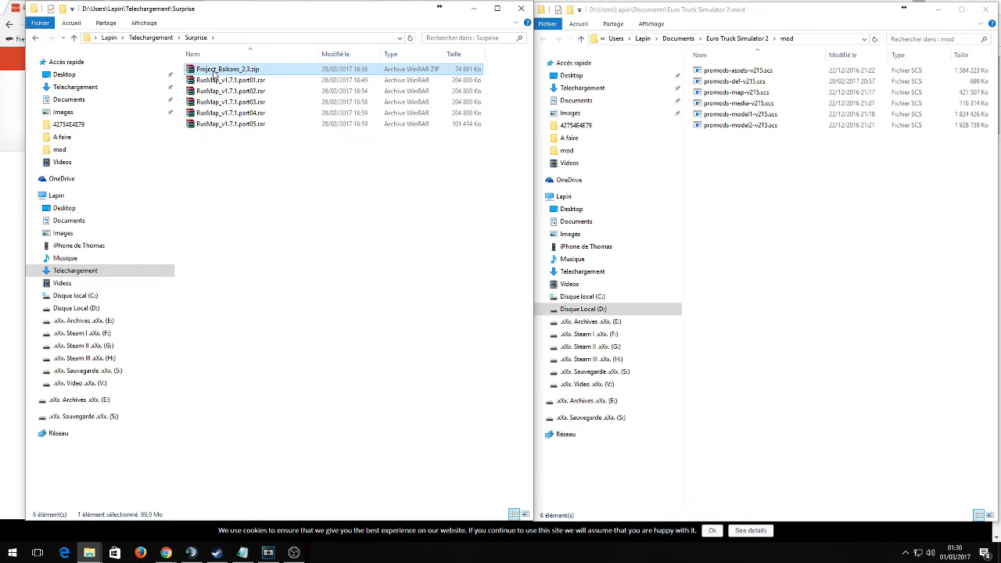
Switch to the browser and read the Project Balkans v 2.3 page, including the mod manager order for ProMods and RusMap
{"action": "left_click", "coordinate": [13, 319]}
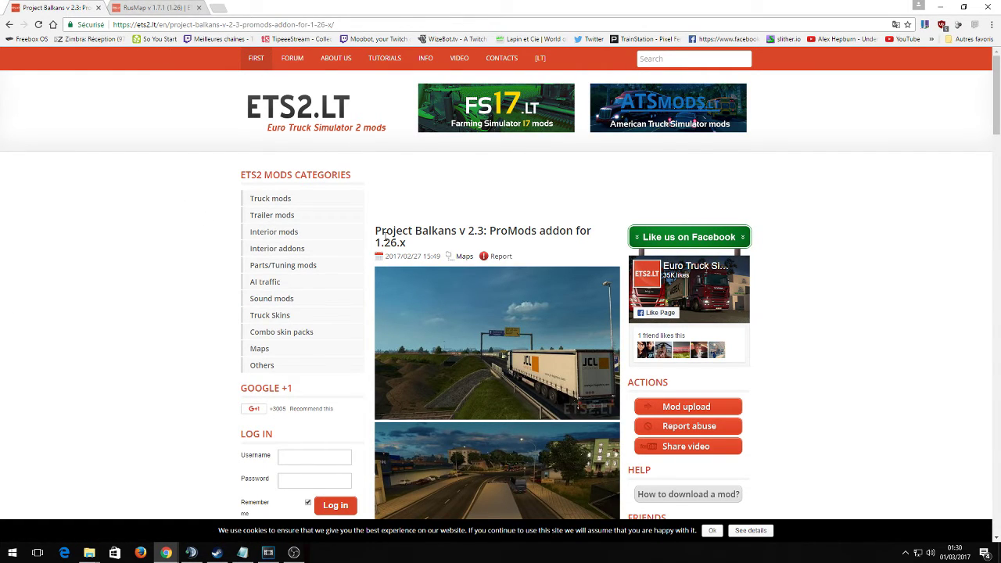
{"action": "scroll", "coordinate": [444, 230], "scroll_direction": "down", "scroll_amount": 2}
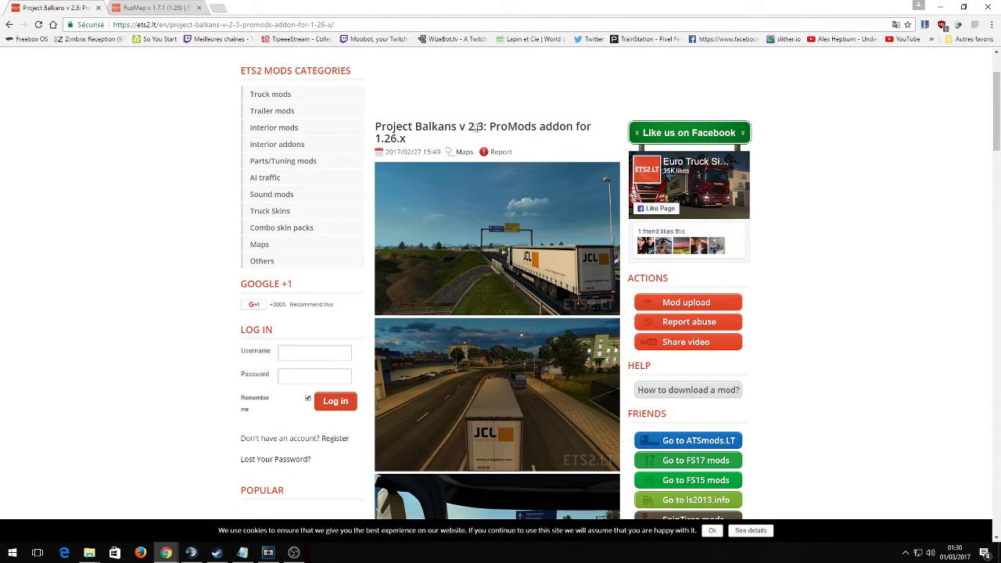
{"action": "scroll", "coordinate": [486, 203], "scroll_direction": "down", "scroll_amount": 7}
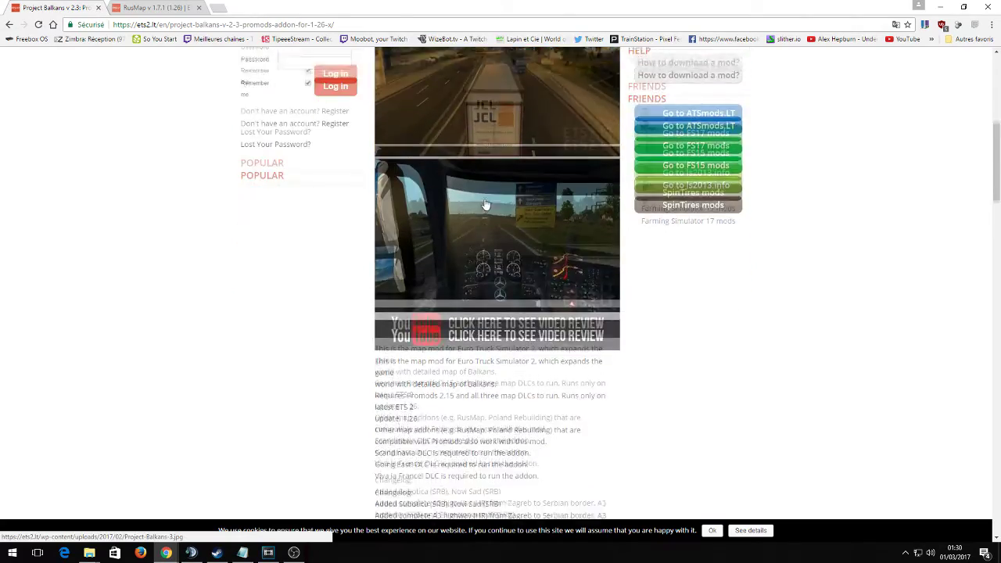
{"action": "scroll", "coordinate": [486, 203], "scroll_direction": "down", "scroll_amount": 3}
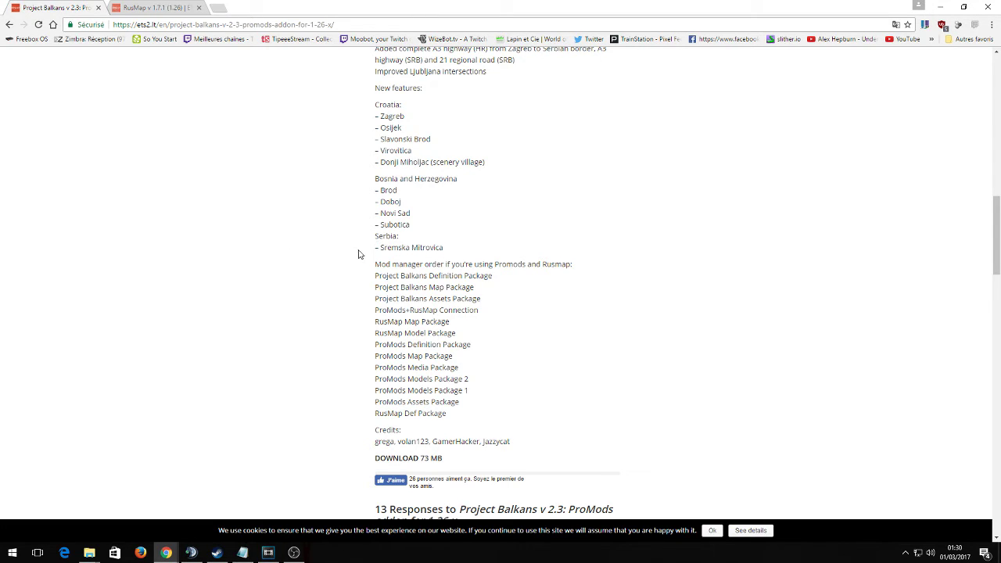
{"action": "scroll", "coordinate": [356, 256], "scroll_direction": "down", "scroll_amount": 1}
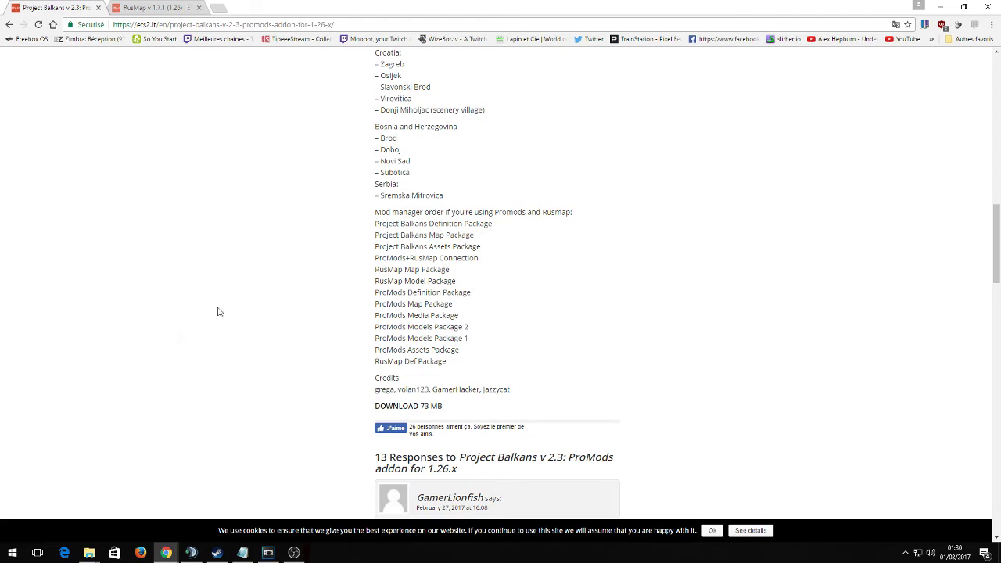
{"action": "scroll", "coordinate": [315, 302], "scroll_direction": "up", "scroll_amount": 1}
{"action": "left_click_drag", "start_coordinate": [368, 268], "coordinate": [502, 406]}
{"action": "scroll", "coordinate": [338, 321], "scroll_direction": "down", "scroll_amount": 2}
{"action": "left_click", "coordinate": [338, 322]}
{"action": "scroll", "coordinate": [261, 298], "scroll_direction": "down", "scroll_amount": 1}
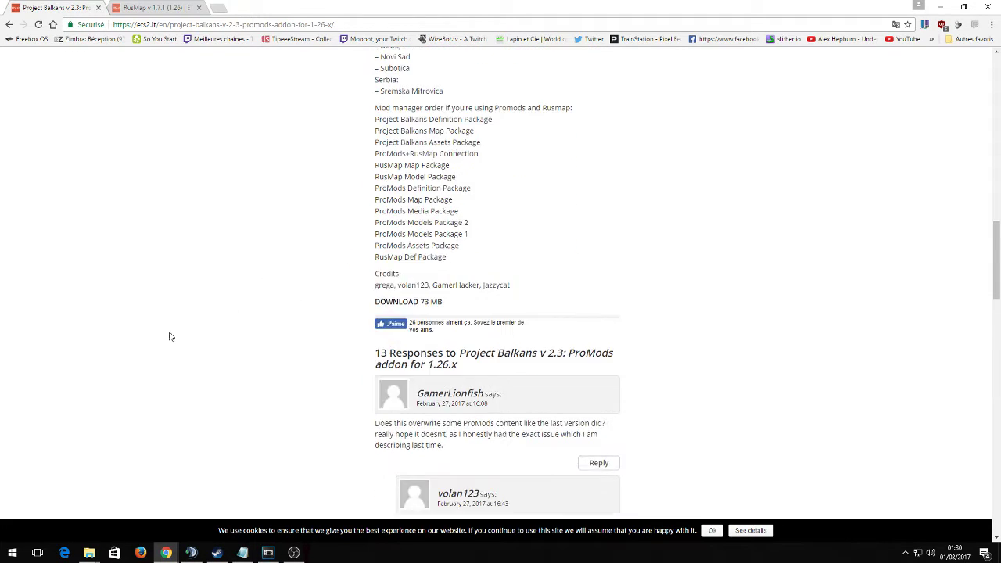
Follow the Project Balkans download link to ShareMods, advance to the file download page for Project_Balkans_2.3.zip, and close that page
{"action": "left_click", "coordinate": [395, 302]}
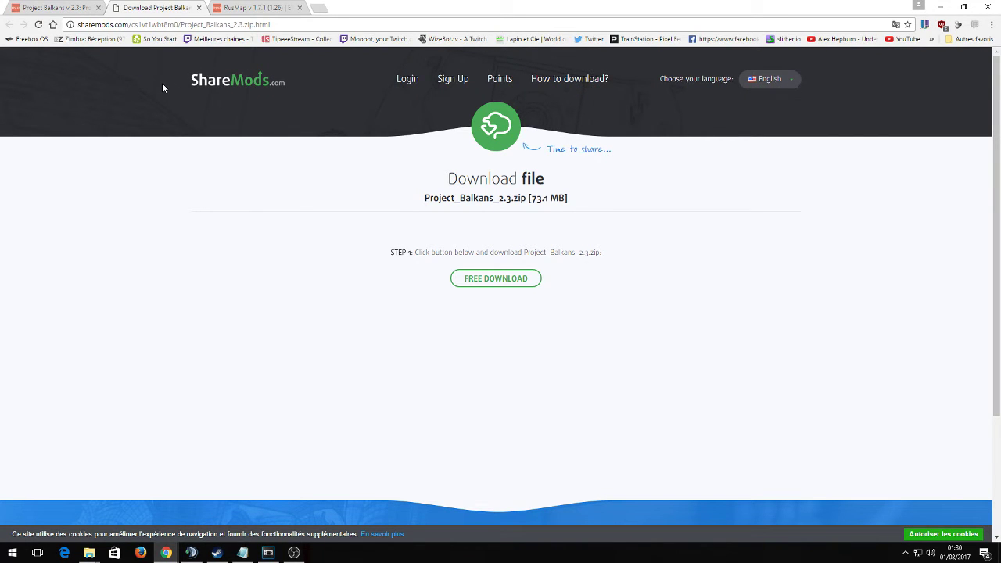
{"action": "left_click", "coordinate": [487, 289]}
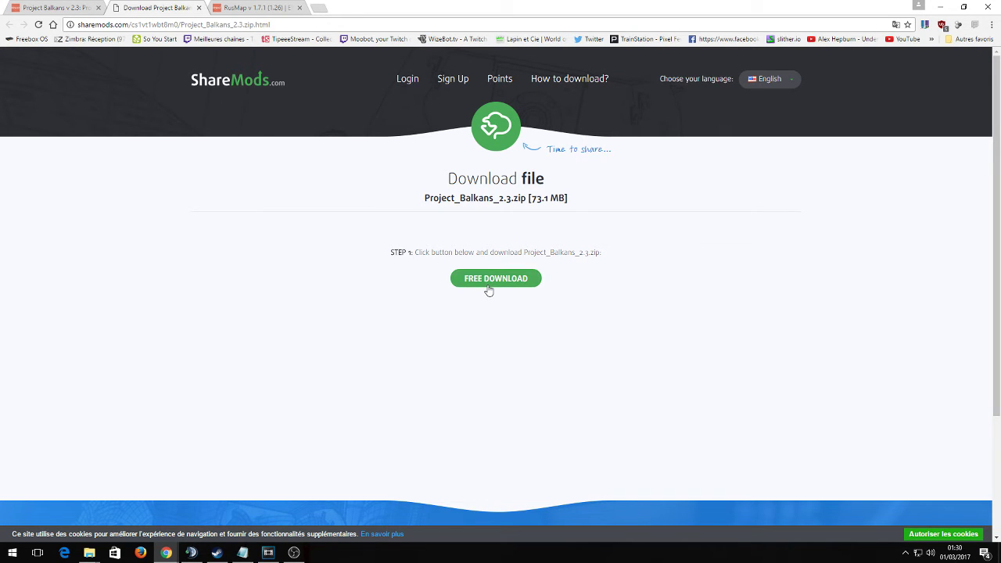
{"action": "left_click", "coordinate": [487, 290]}
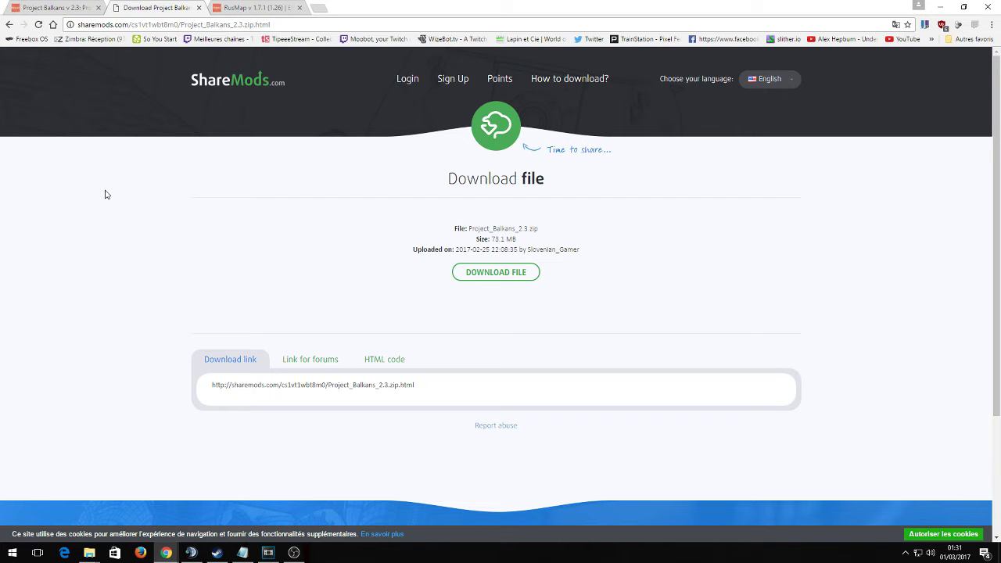
{"action": "left_click", "coordinate": [199, 8]}
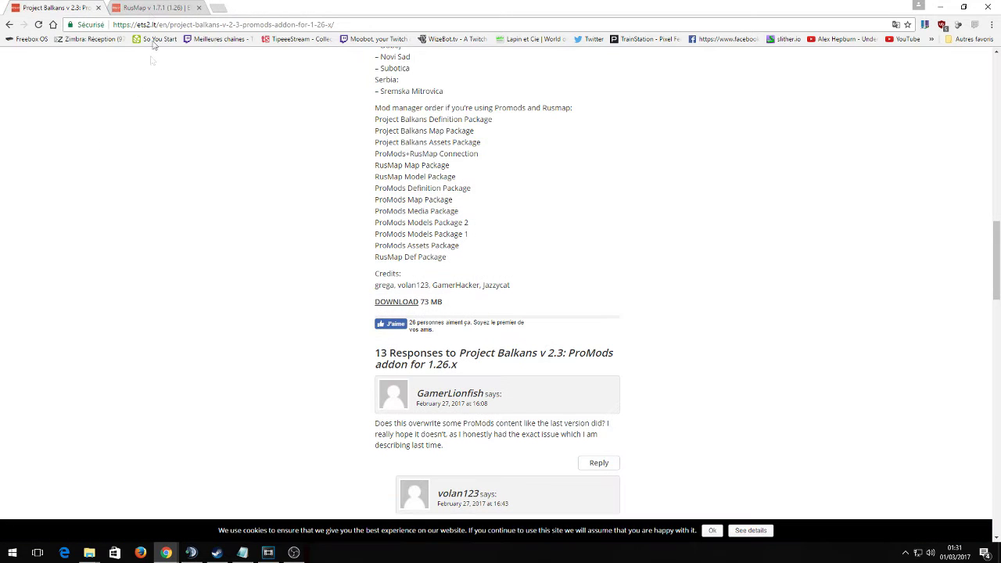
Read the RusMap v 1.7.1 (1.26) page, covering the update notes, setup instructions, supported versions and download links for Parts 1 to 5
{"action": "left_click", "coordinate": [156, 8]}
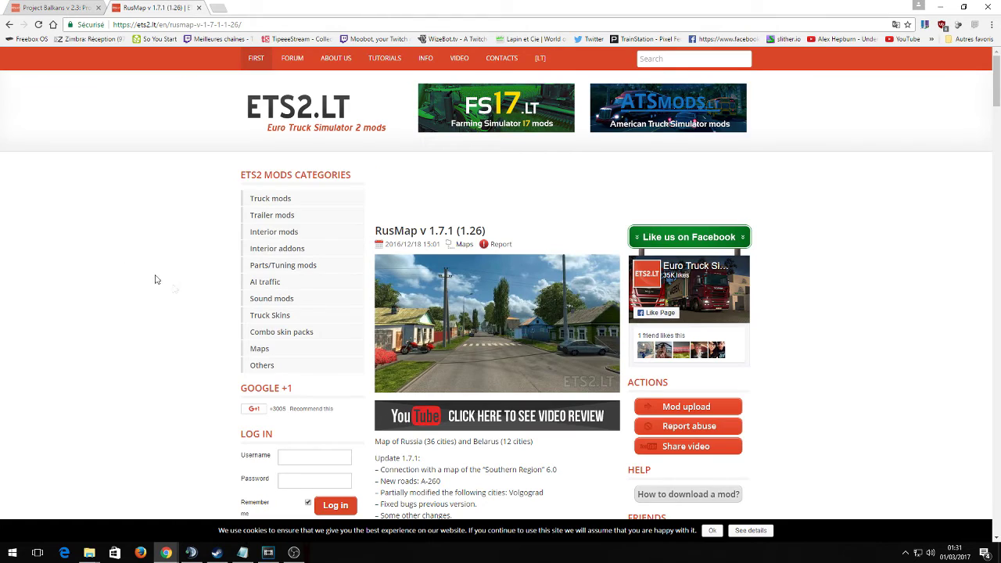
{"action": "scroll", "coordinate": [155, 279], "scroll_direction": "down", "scroll_amount": 1}
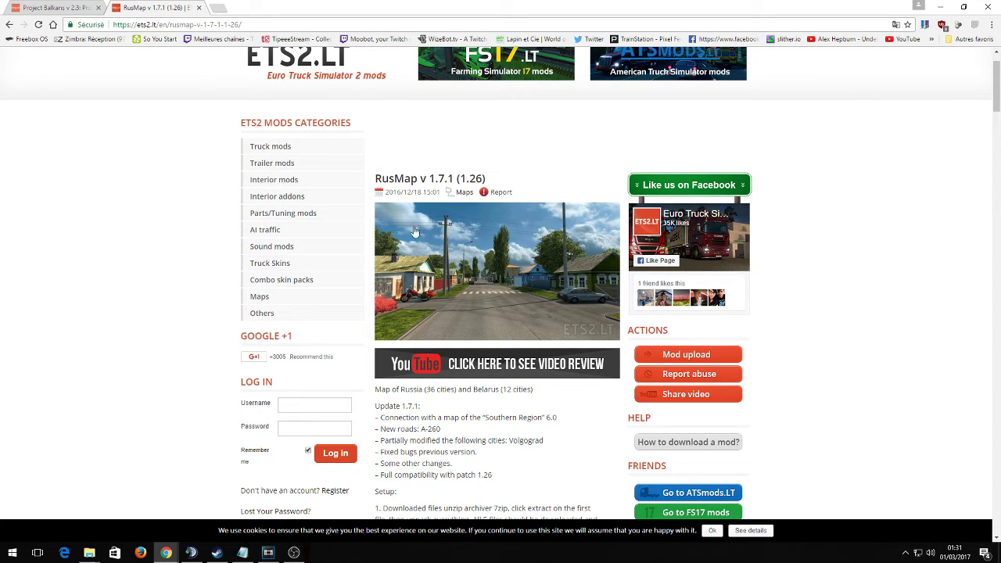
{"action": "scroll", "coordinate": [407, 491], "scroll_direction": "down", "scroll_amount": 1}
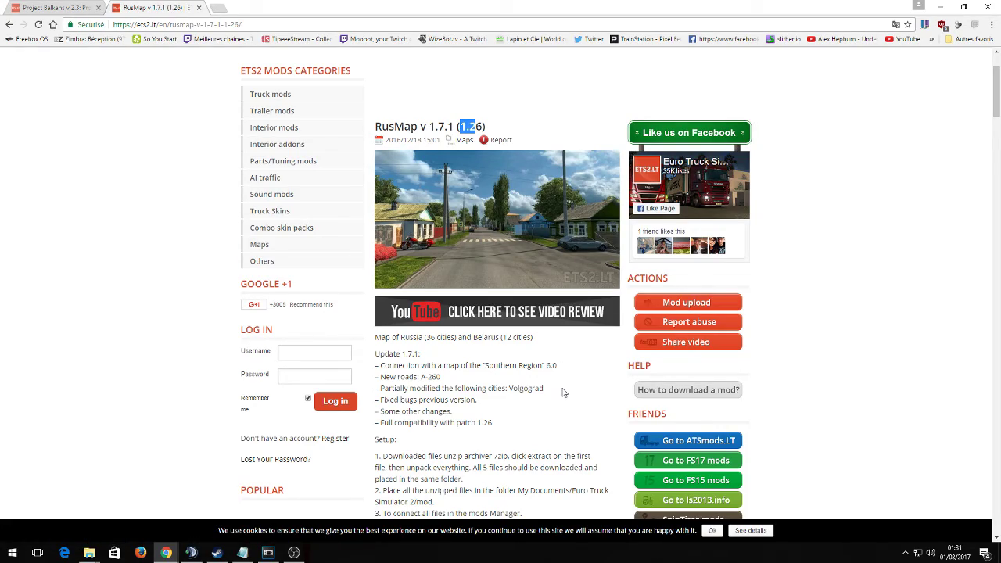
{"action": "scroll", "coordinate": [562, 391], "scroll_direction": "down", "scroll_amount": 4}
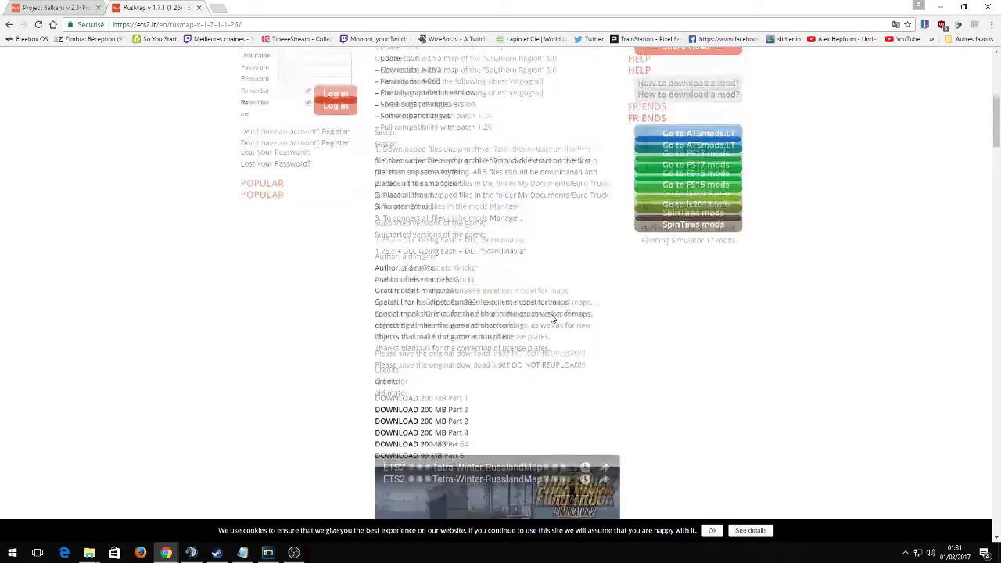
{"action": "scroll", "coordinate": [543, 316], "scroll_direction": "down", "scroll_amount": 2}
{"action": "scroll", "coordinate": [726, 279], "scroll_direction": "down", "scroll_amount": 2}
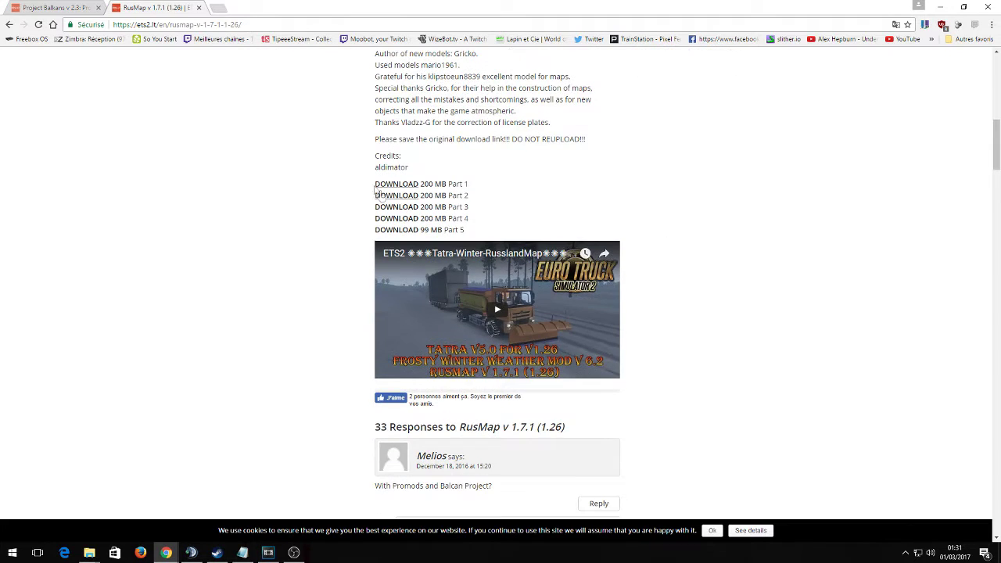
{"action": "scroll", "coordinate": [355, 235], "scroll_direction": "up", "scroll_amount": 1}
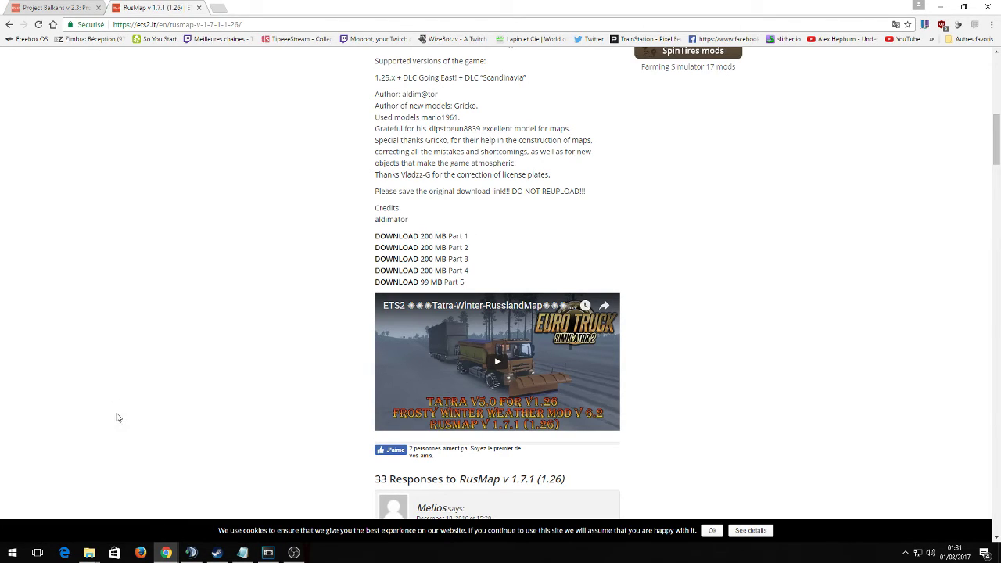
Bring back the Surprise and mod folder windows in File Explorer, and extract Project_Balkans_2.3.zip into its own Project_Balkans_2.3 folder
{"action": "left_click", "coordinate": [89, 552]}
{"action": "left_click", "coordinate": [70, 519]}
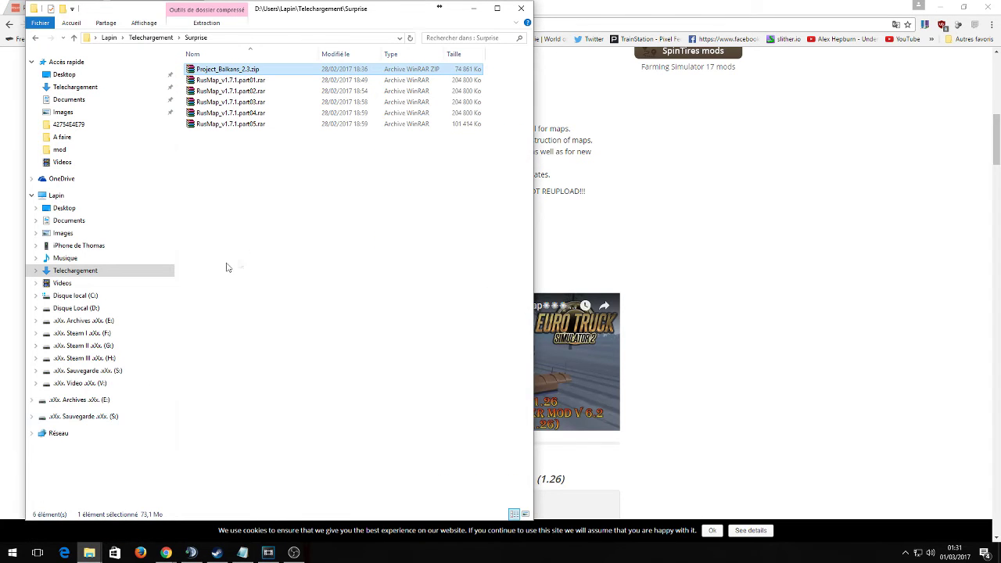
{"action": "left_click", "coordinate": [89, 552]}
{"action": "left_click", "coordinate": [122, 505]}
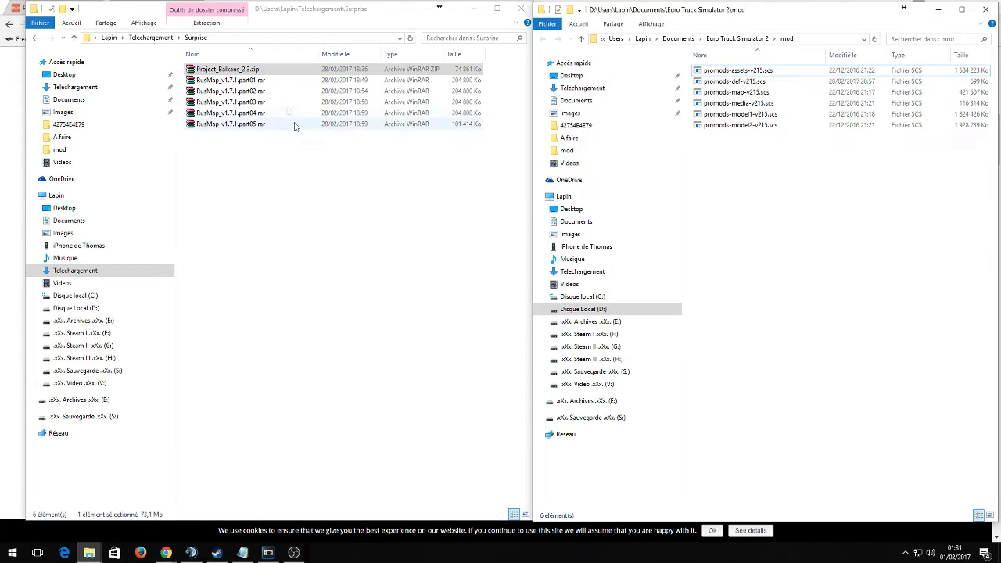
{"action": "left_click", "coordinate": [221, 72]}
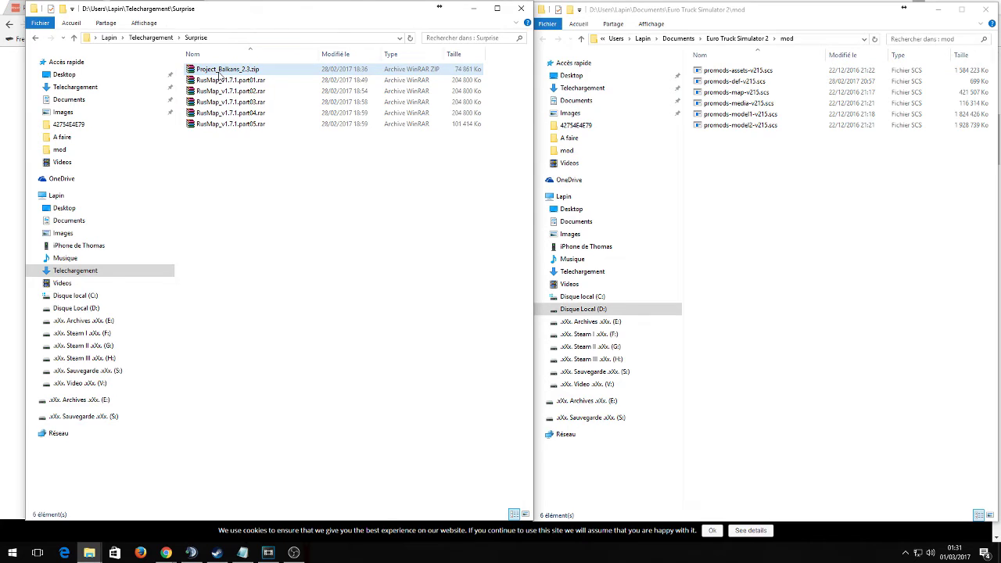
{"action": "right_click", "coordinate": [219, 74]}
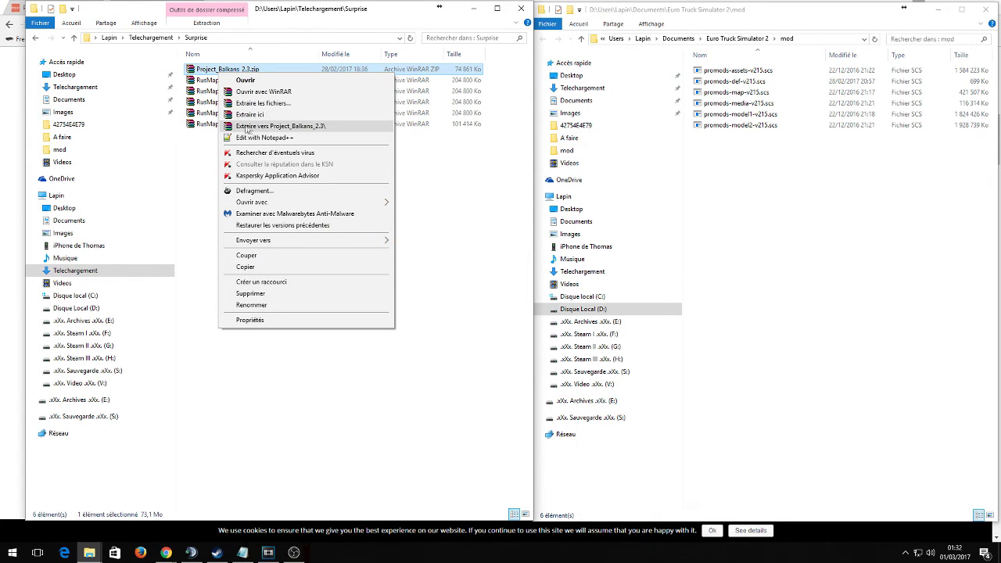
{"action": "left_click", "coordinate": [301, 128]}
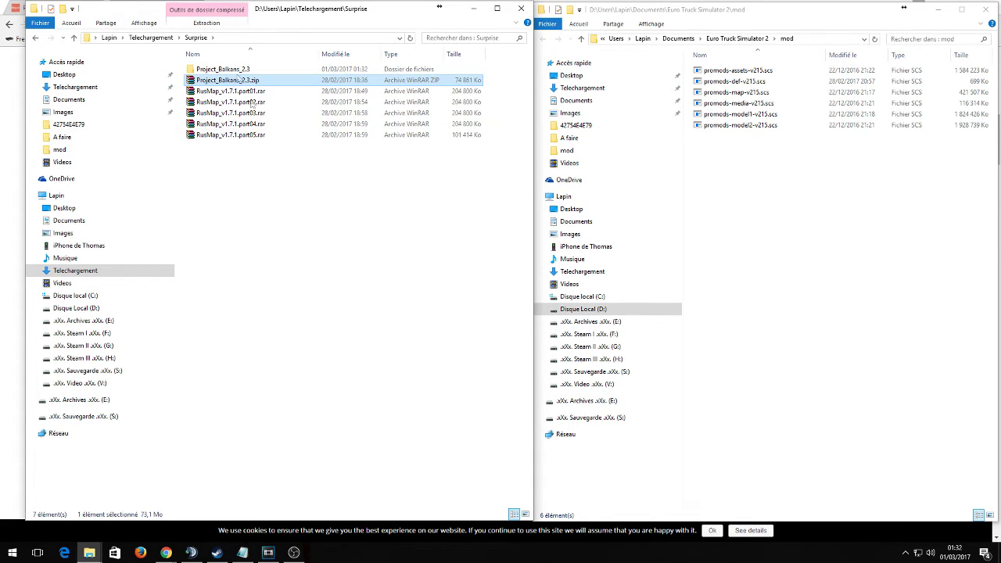
Open the extracted Project_Balkans_2.3 folder and move its Assets, Def and Map .scs files into the mod folder
{"action": "left_click", "coordinate": [233, 69]}
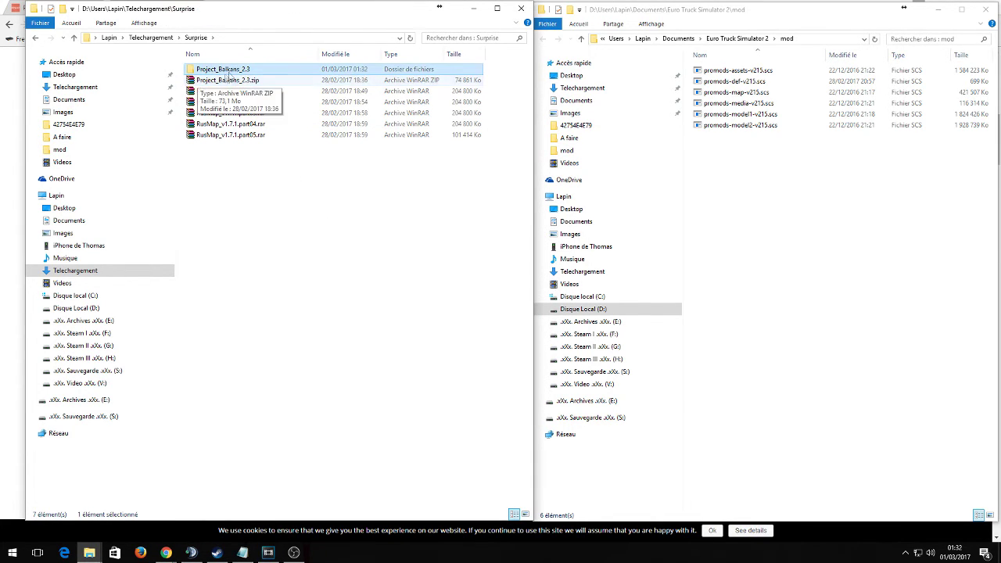
{"action": "double_click", "coordinate": [233, 68]}
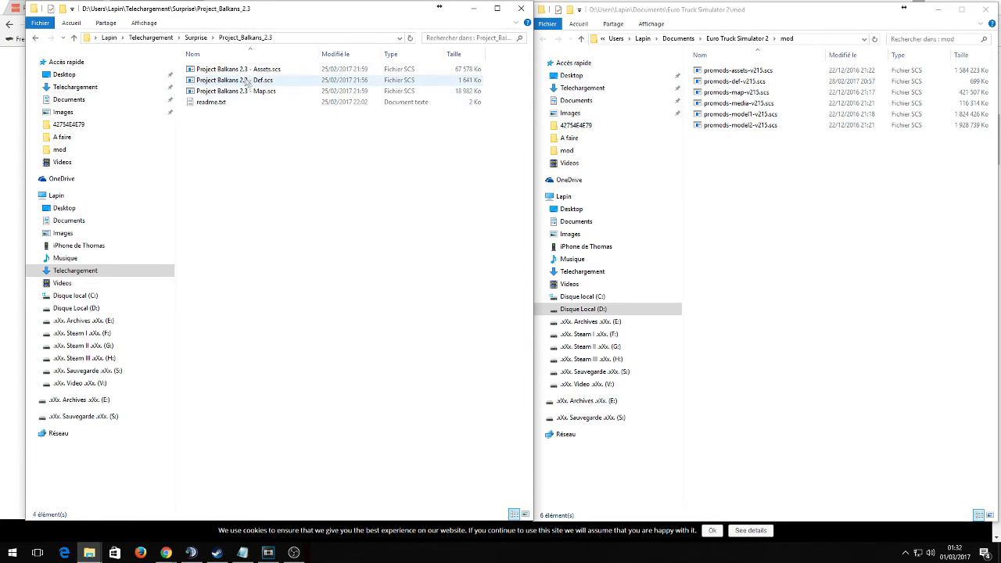
{"action": "left_click_drag", "start_coordinate": [495, 69], "coordinate": [413, 92]}
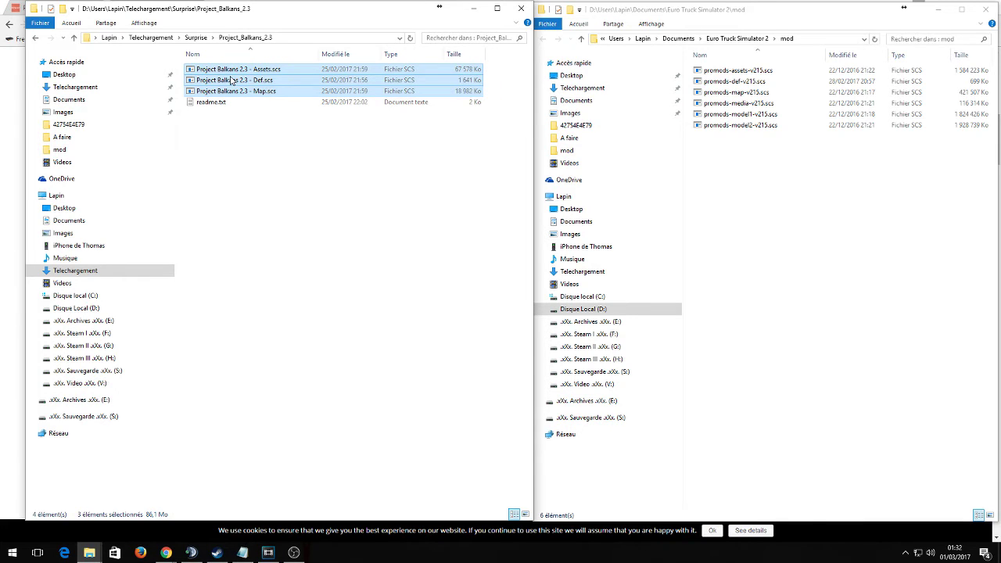
{"action": "left_click_drag", "start_coordinate": [232, 81], "coordinate": [802, 250]}
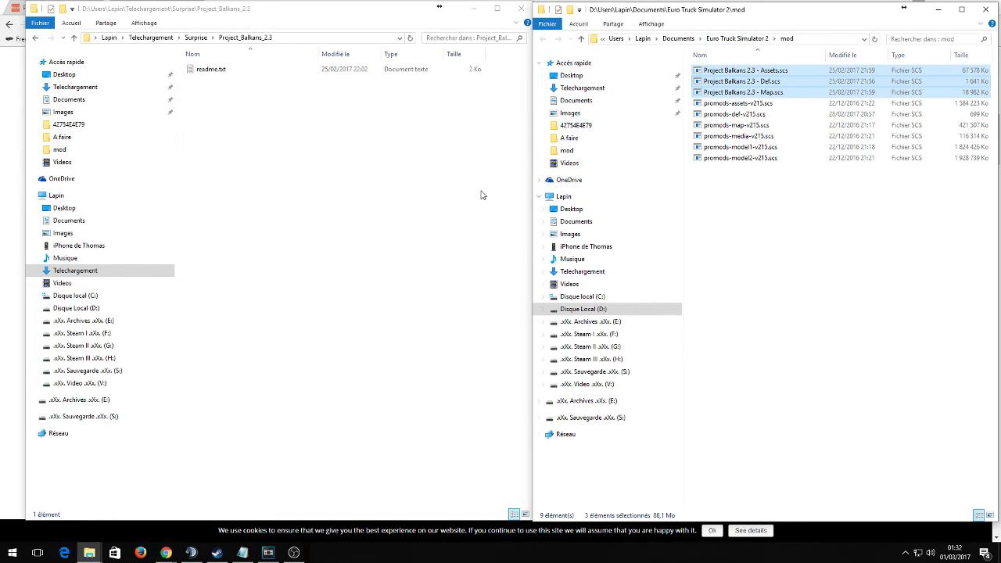
{"action": "left_click", "coordinate": [208, 72]}
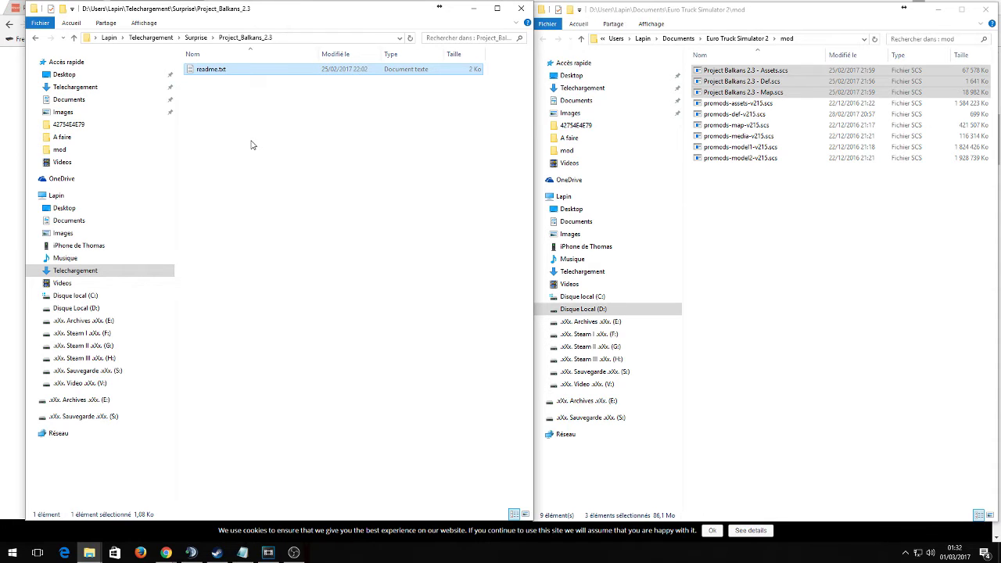
Return to the Surprise folder and extract the multi-part RusMap archive, starting from RusMap_v1.7.1.part01.rar, into its own RusMap_v1.7.1 folder
{"action": "left_click", "coordinate": [35, 43]}
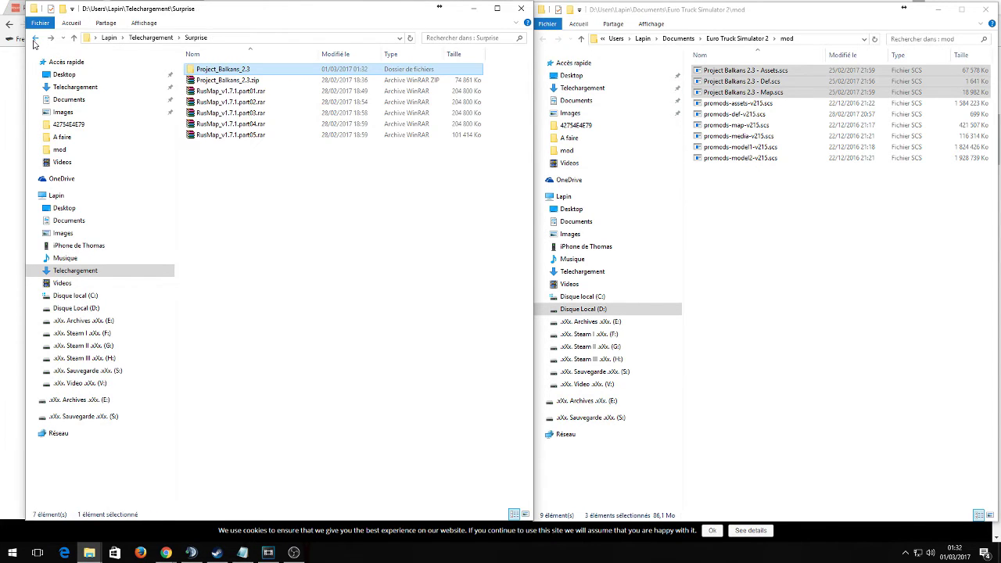
{"action": "left_click", "coordinate": [232, 183]}
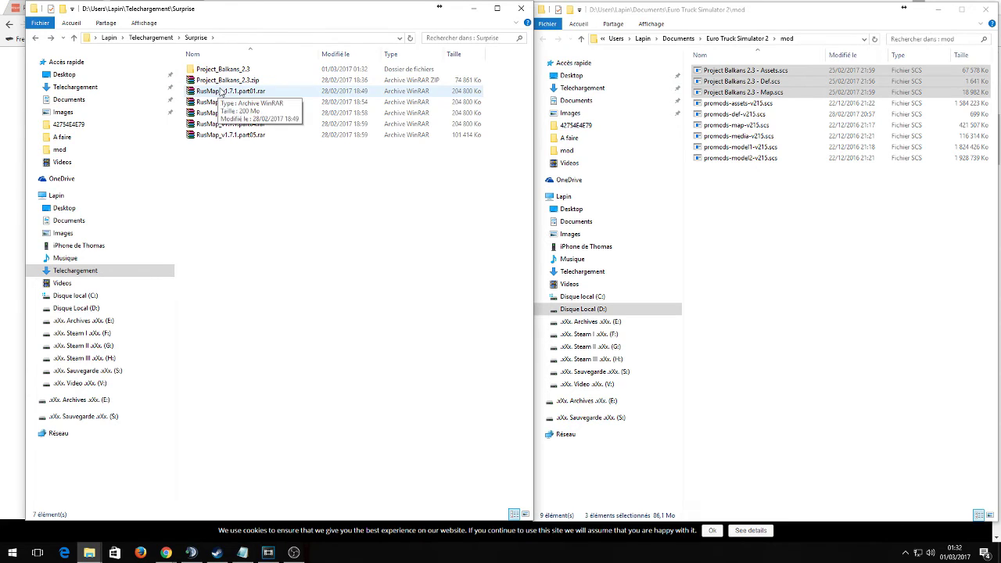
{"action": "left_click_drag", "start_coordinate": [271, 170], "coordinate": [213, 90]}
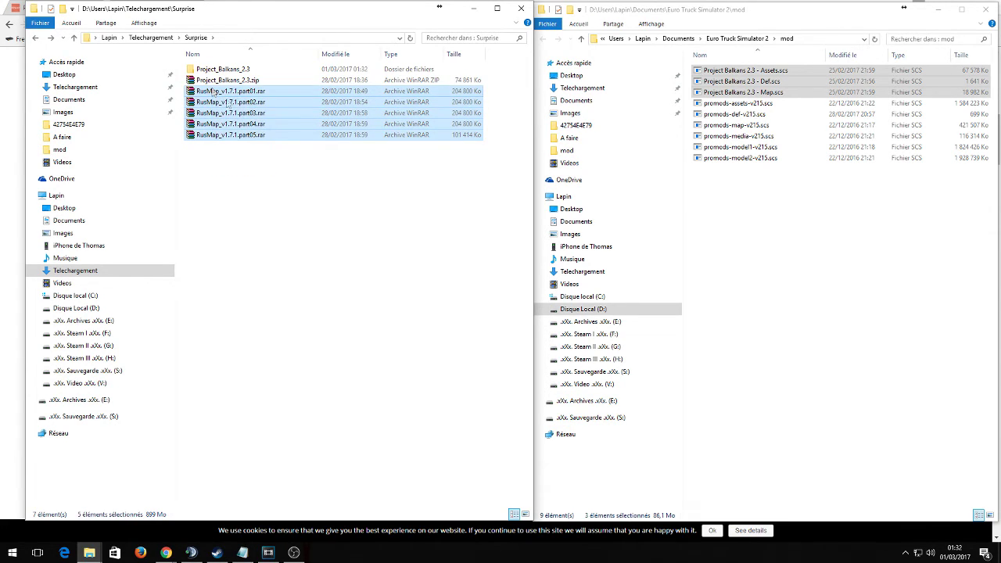
{"action": "left_click", "coordinate": [253, 183]}
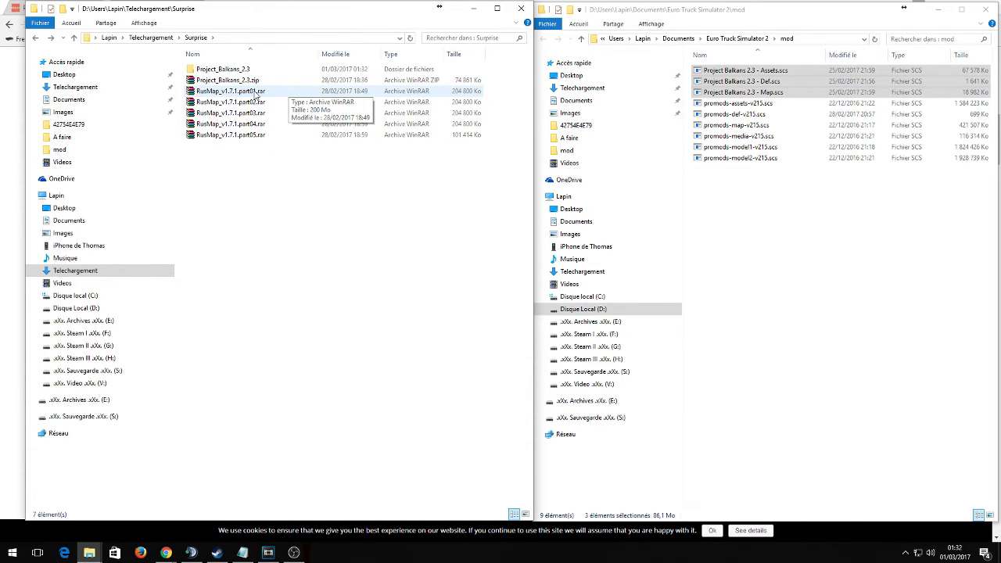
{"action": "right_click", "coordinate": [255, 95]}
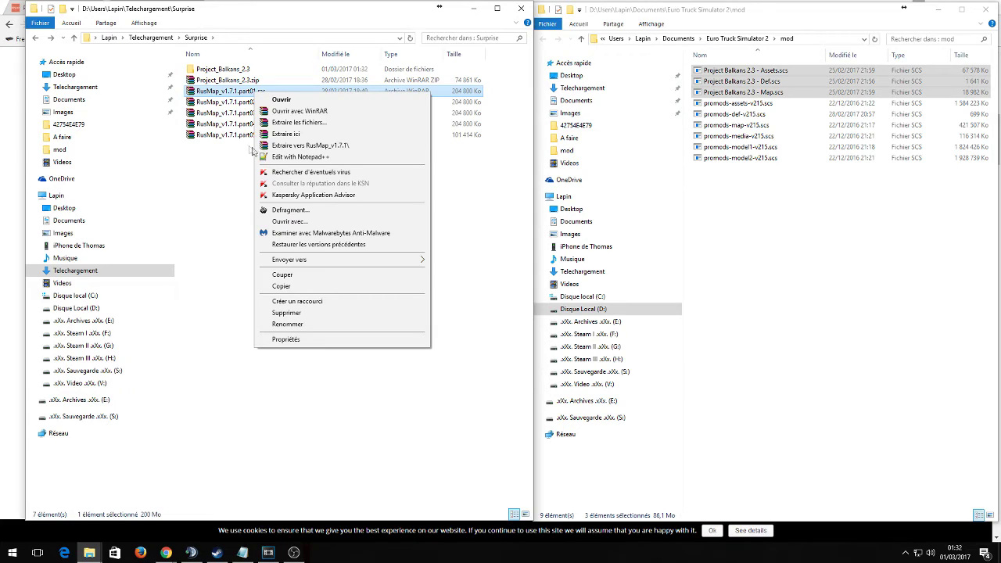
{"action": "left_click", "coordinate": [347, 146]}
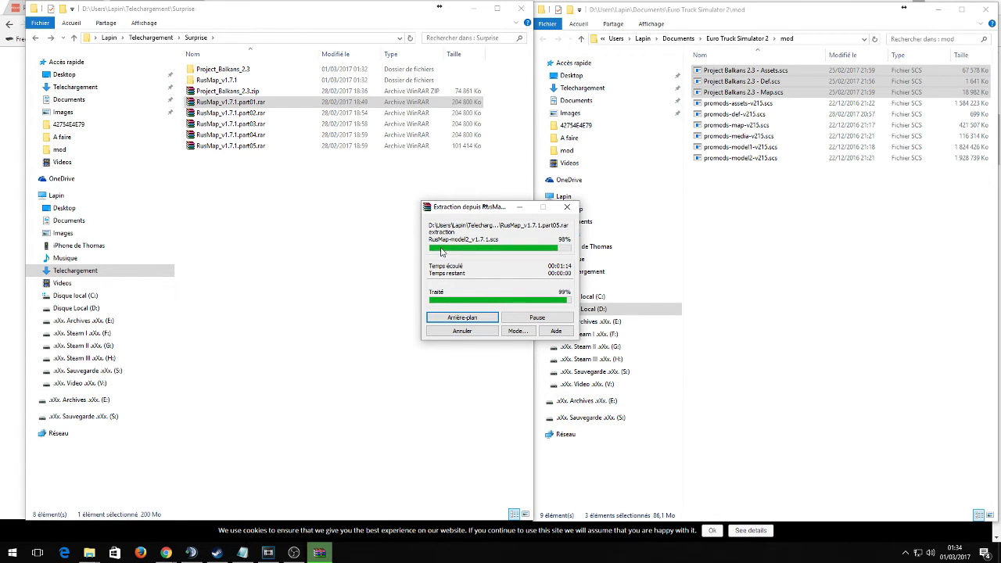
Open the RusMap_v1.7.1 folder and move ProMods+RusMap_Road_Connection.scs and the RusMap def, map, model and model2 .scs files into the mod folder
{"action": "left_click", "coordinate": [243, 83]}
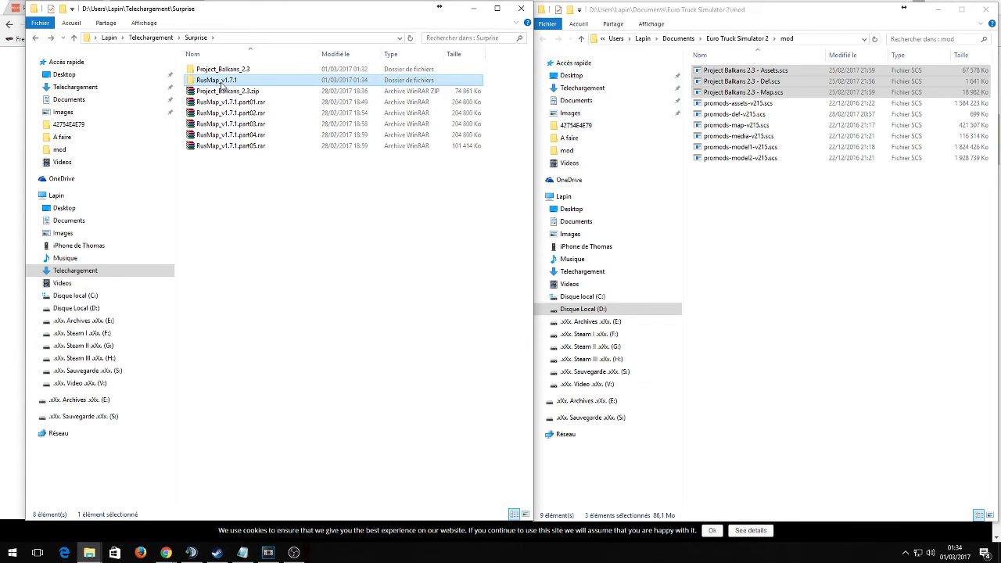
{"action": "double_click", "coordinate": [222, 83]}
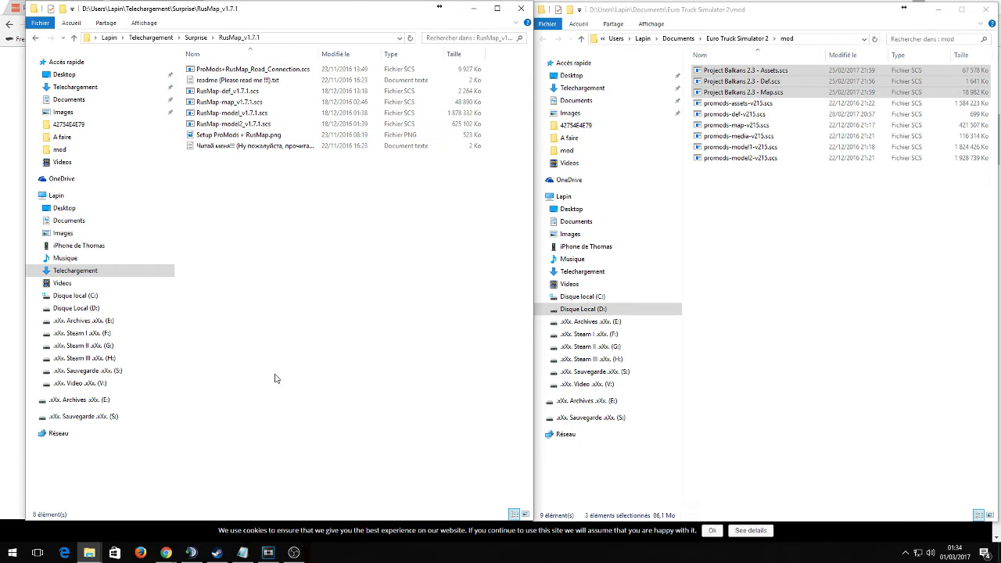
{"action": "left_click", "coordinate": [205, 73]}
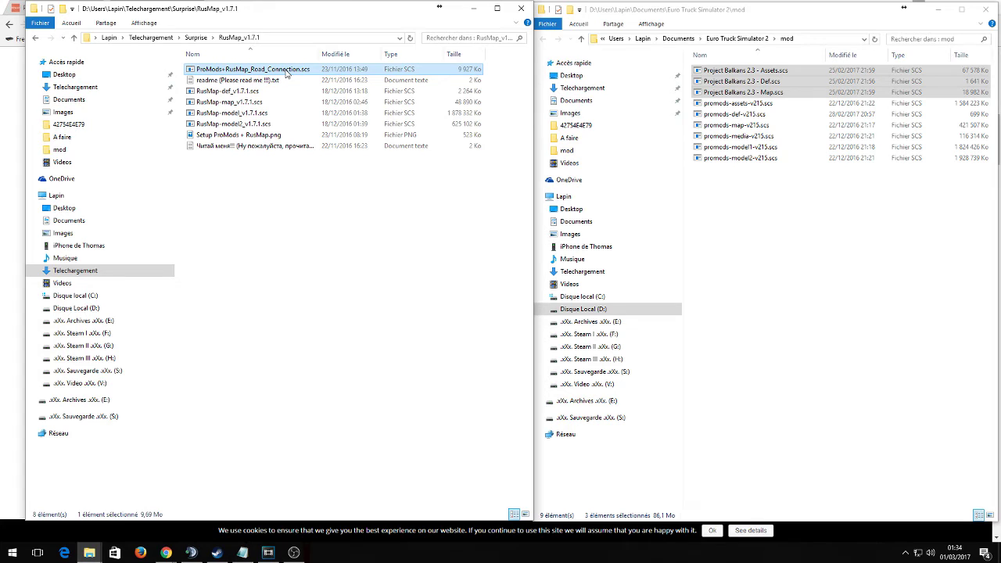
{"action": "left_click", "coordinate": [230, 91], "text": "ctrl"}
{"action": "left_click", "coordinate": [226, 102], "text": "ctrl"}
{"action": "left_click", "coordinate": [221, 113], "text": "ctrl"}
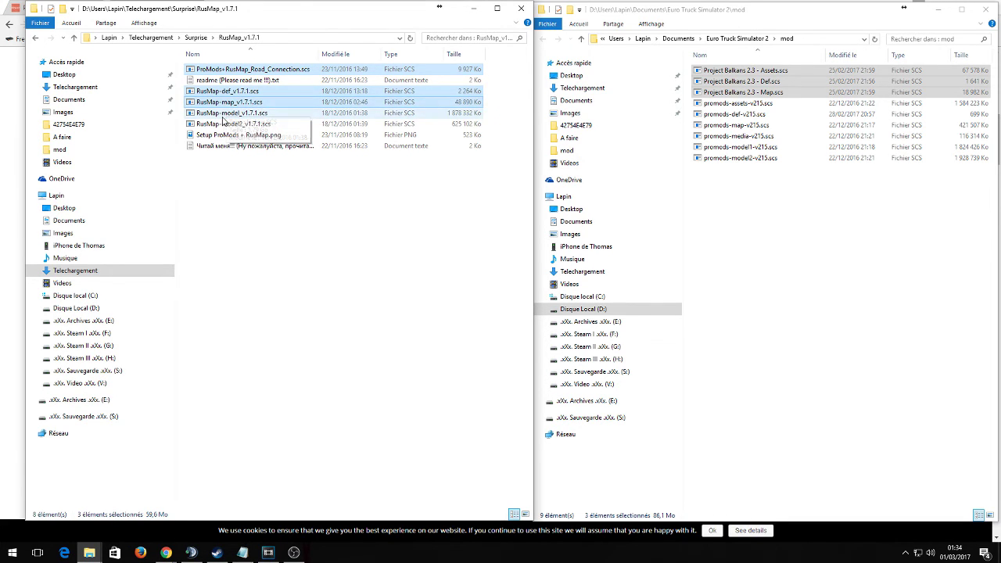
{"action": "left_click", "coordinate": [217, 125], "text": "ctrl"}
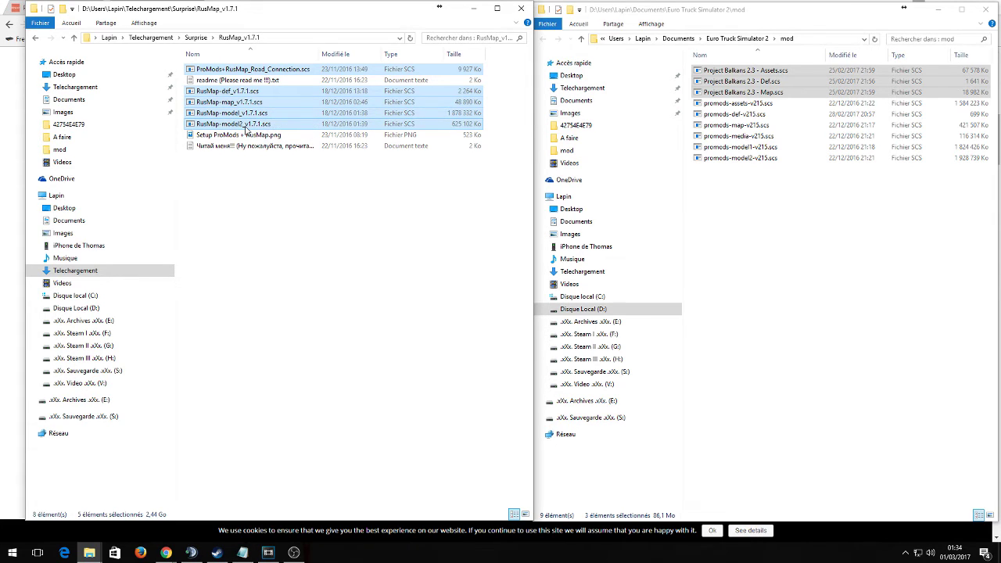
{"action": "left_click_drag", "start_coordinate": [215, 100], "coordinate": [861, 265]}
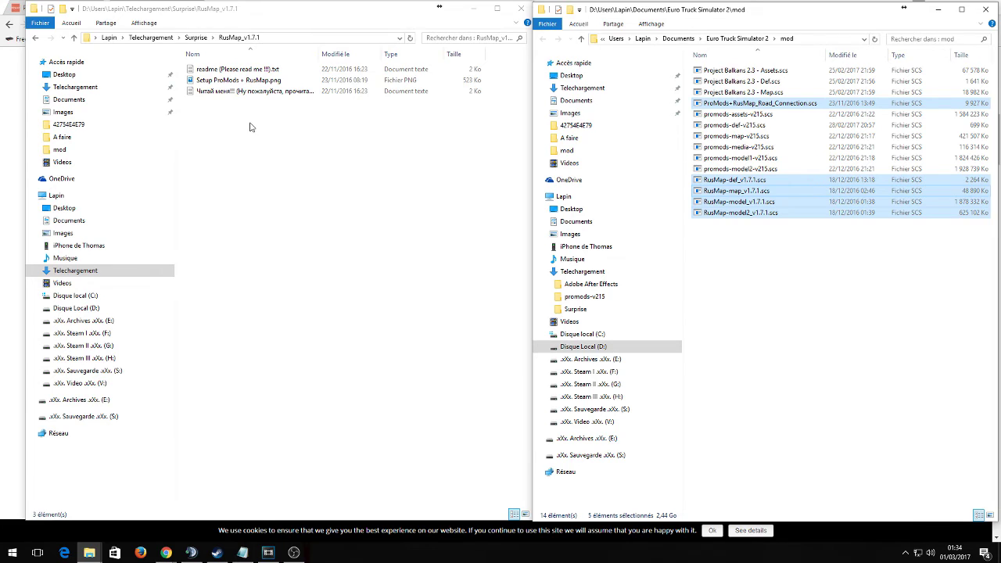
{"action": "right_click", "coordinate": [788, 273]}
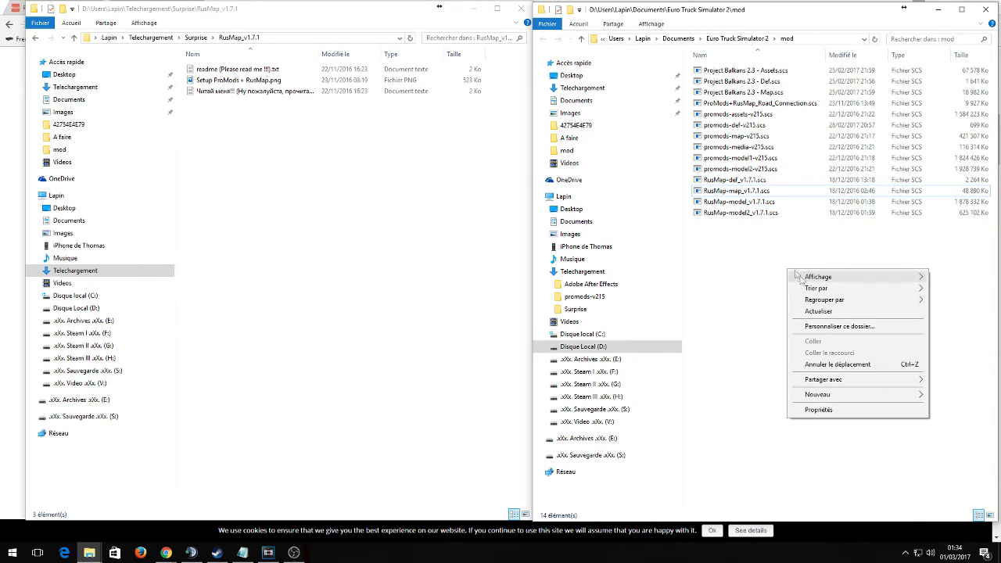
{"action": "left_click", "coordinate": [745, 316]}
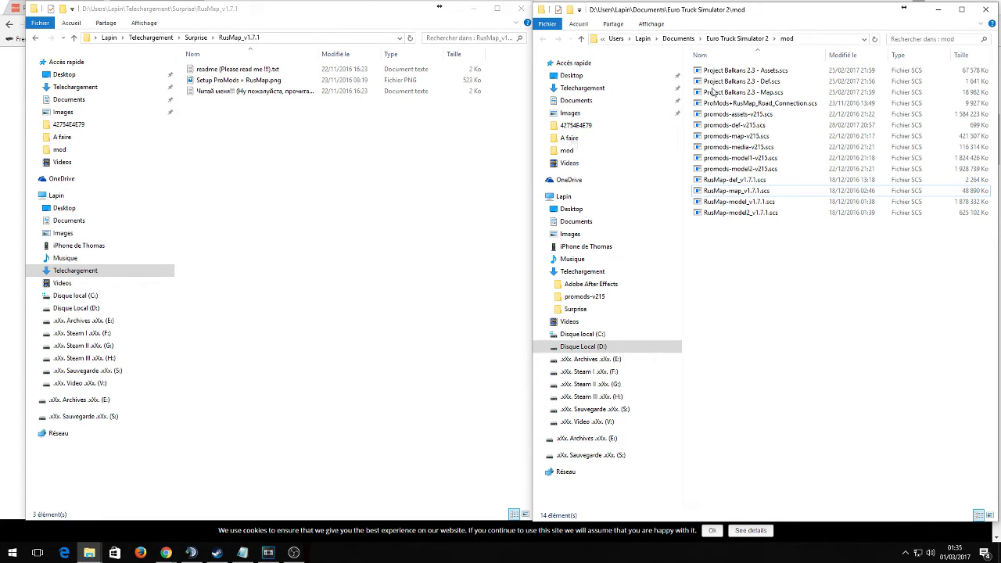
Clear away both File Explorer windows and close the browser
{"action": "left_click", "coordinate": [938, 9]}
{"action": "left_click", "coordinate": [520, 9]}
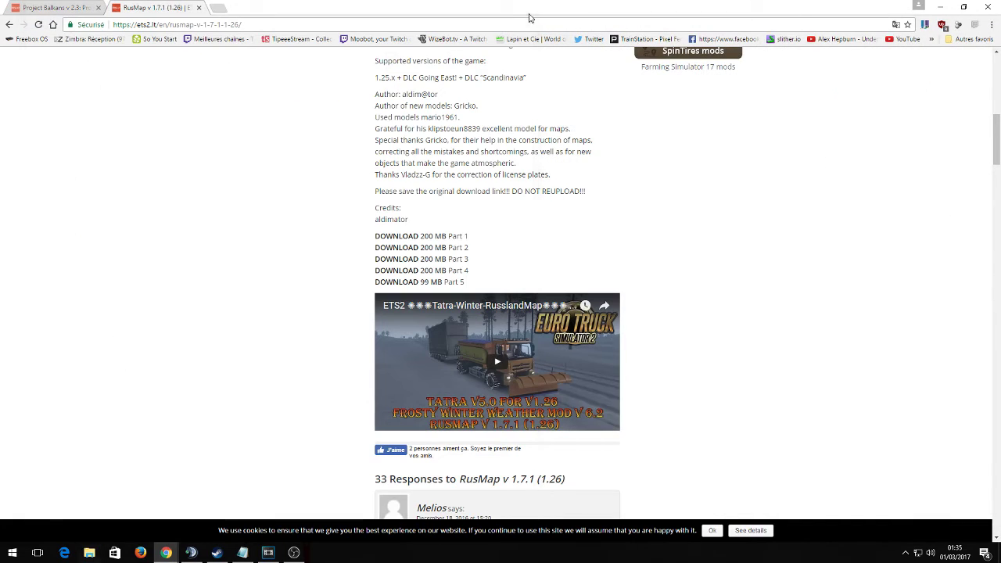
{"action": "left_click", "coordinate": [989, 6]}
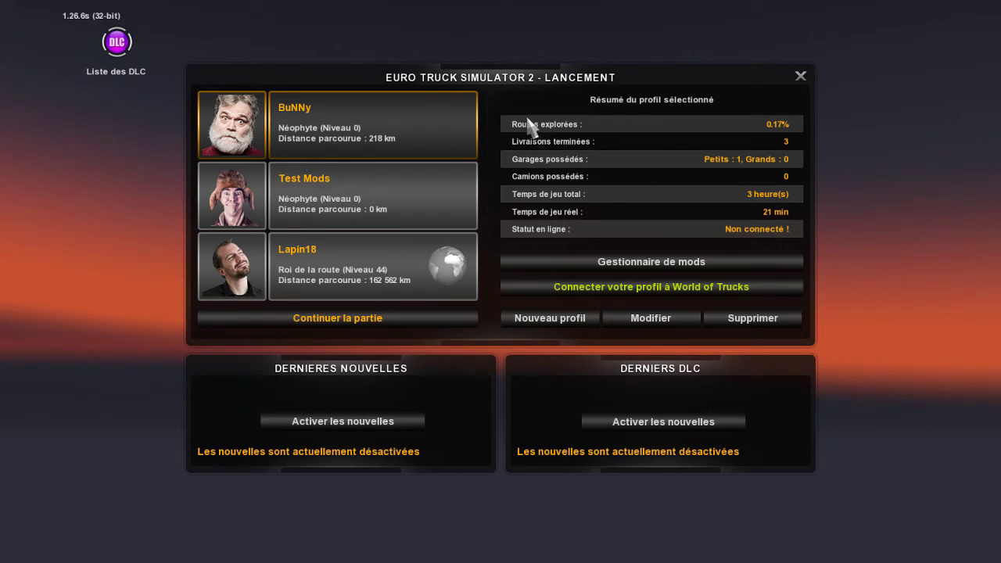
In Euro Truck Simulator 2, open the mod manager for the selected profile and look through the available mods
{"action": "left_click", "coordinate": [664, 264]}
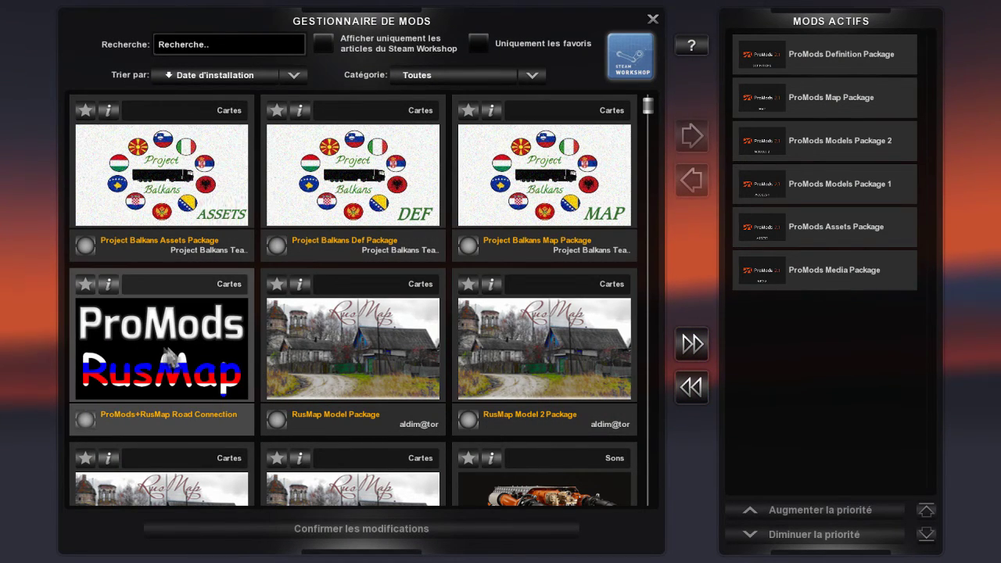
{"action": "scroll", "coordinate": [165, 358], "scroll_direction": "down", "scroll_amount": 3}
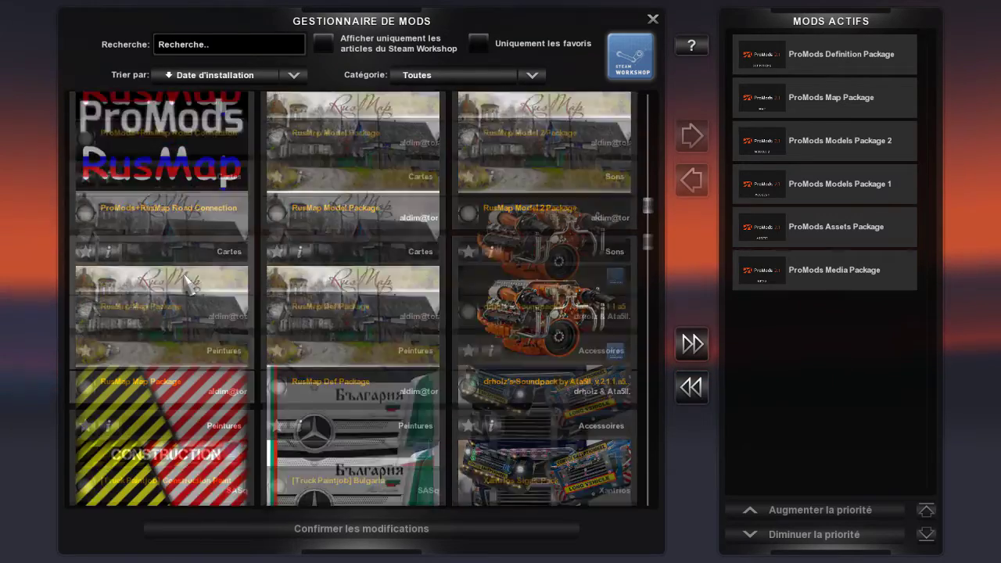
{"action": "scroll", "coordinate": [188, 285], "scroll_direction": "down", "scroll_amount": 3}
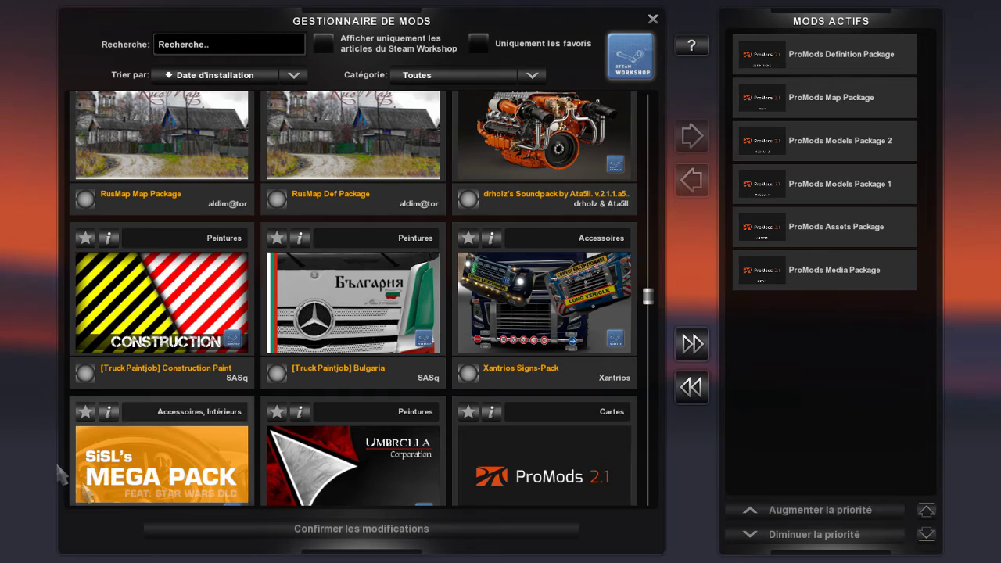
{"action": "scroll", "coordinate": [341, 459], "scroll_direction": "down", "scroll_amount": 5}
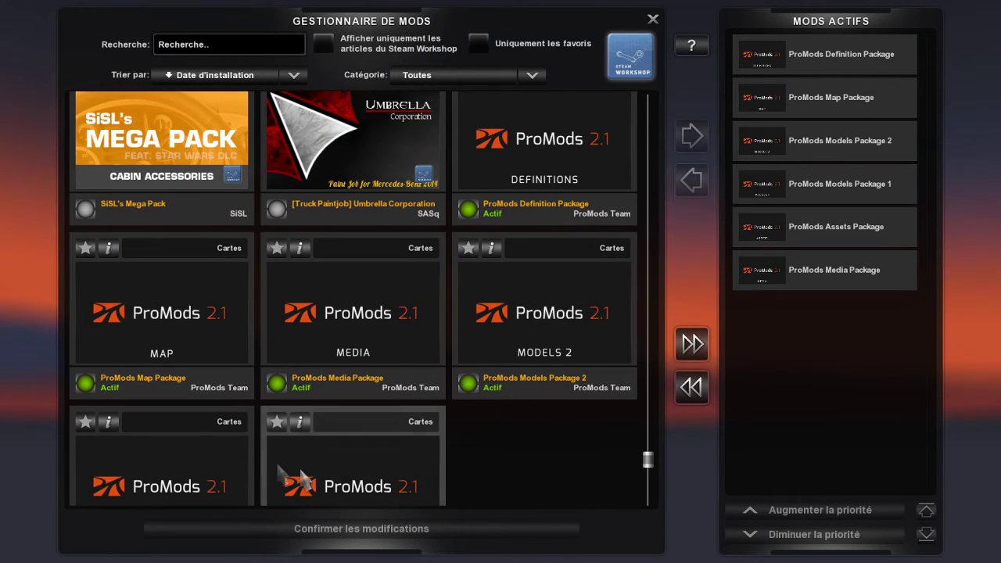
{"action": "scroll", "coordinate": [368, 469], "scroll_direction": "down", "scroll_amount": 1}
{"action": "left_click_drag", "start_coordinate": [646, 495], "coordinate": [629, 97]}
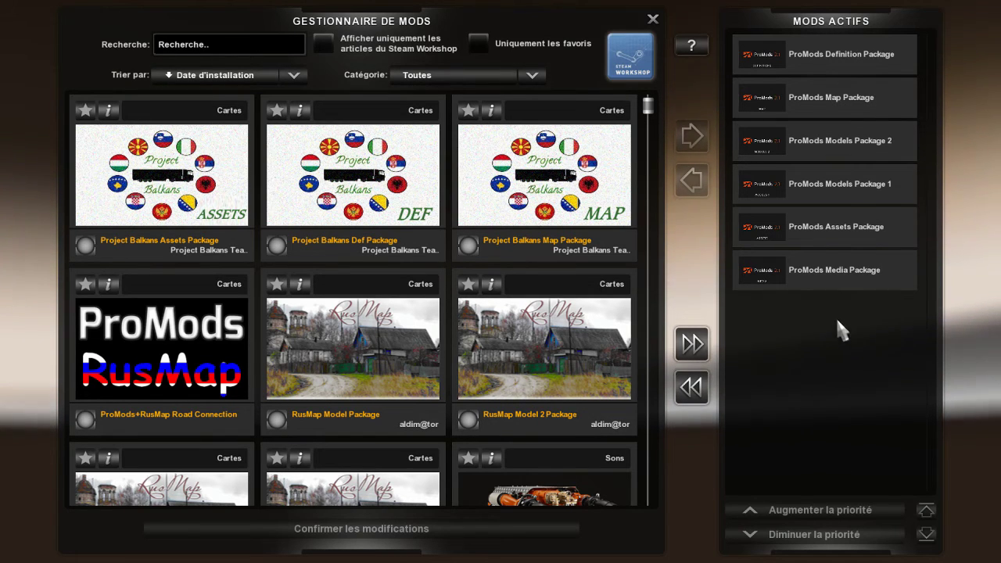
Find the RusMap Def Package among the available mods and add it to the active mods
{"action": "left_click", "coordinate": [805, 288]}
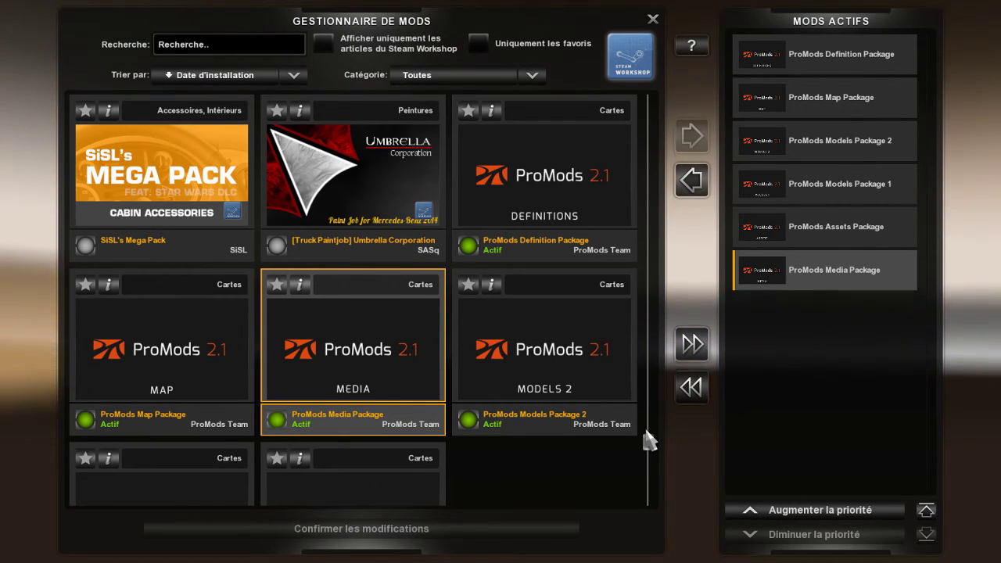
{"action": "left_click_drag", "start_coordinate": [646, 446], "coordinate": [658, 179]}
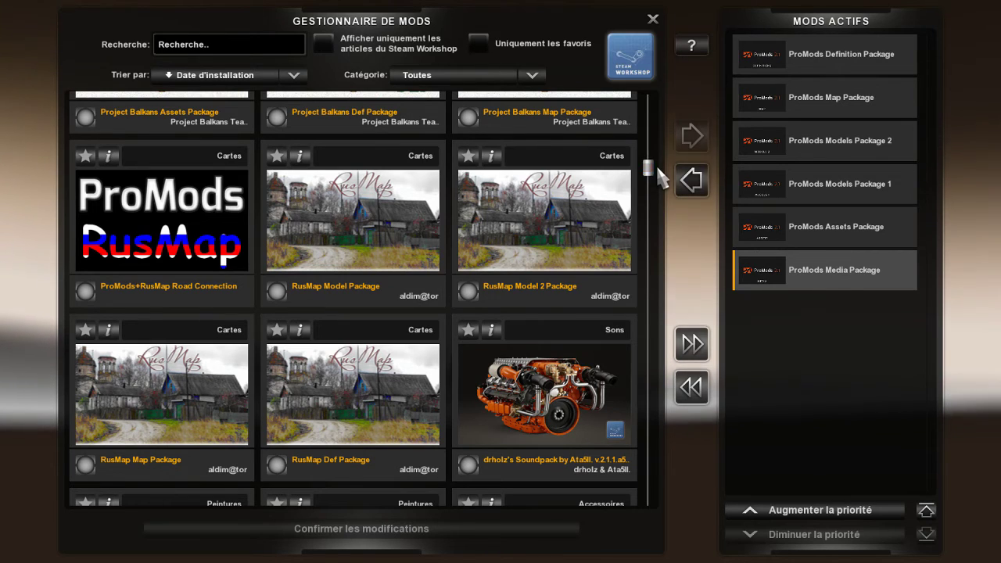
{"action": "left_click", "coordinate": [375, 406]}
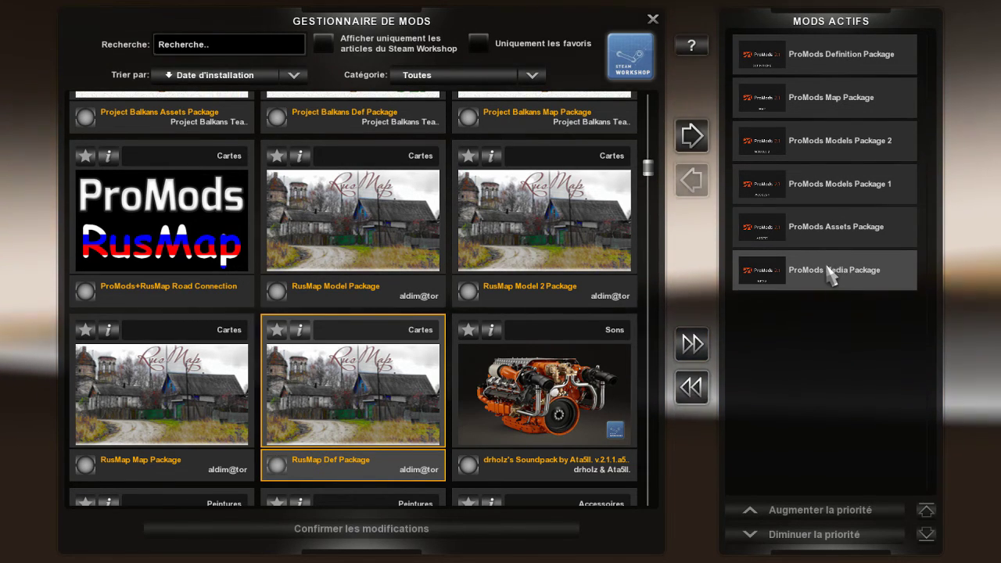
{"action": "double_click", "coordinate": [371, 397]}
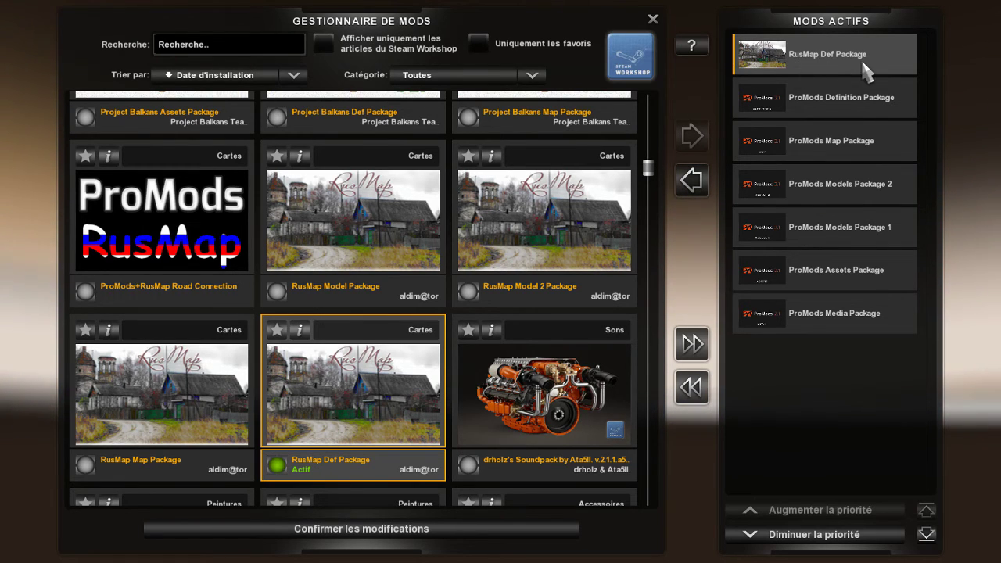
Lower the priority of the RusMap Def Package until it sits between ProMods Assets Package and ProMods Media Package
{"action": "left_click", "coordinate": [741, 92]}
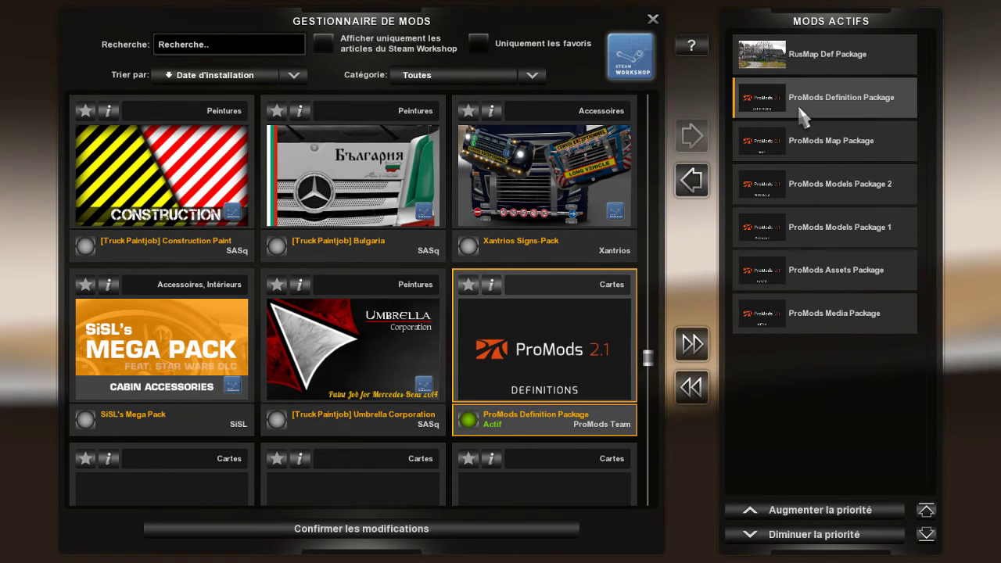
{"action": "left_click", "coordinate": [749, 61]}
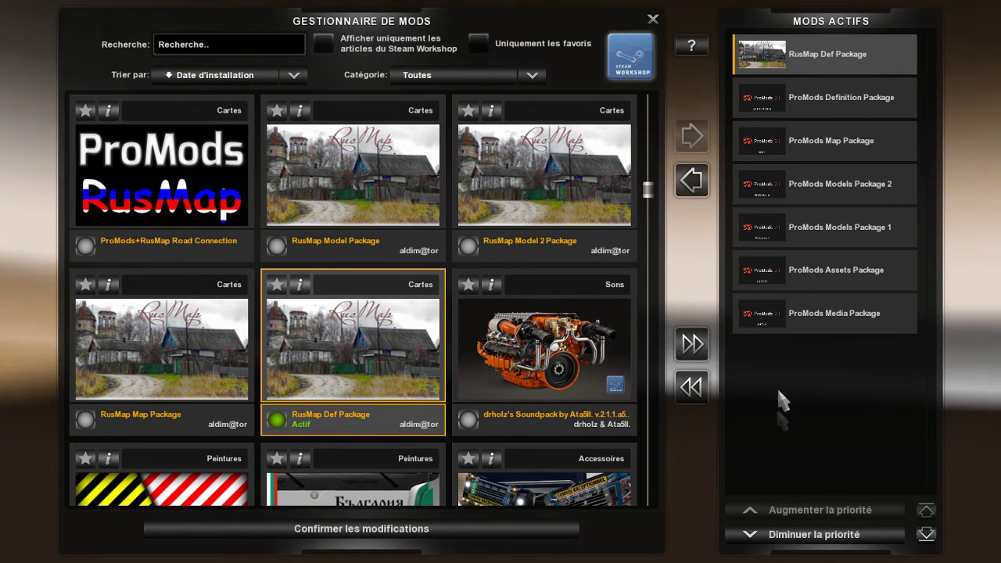
{"action": "left_click", "coordinate": [807, 547]}
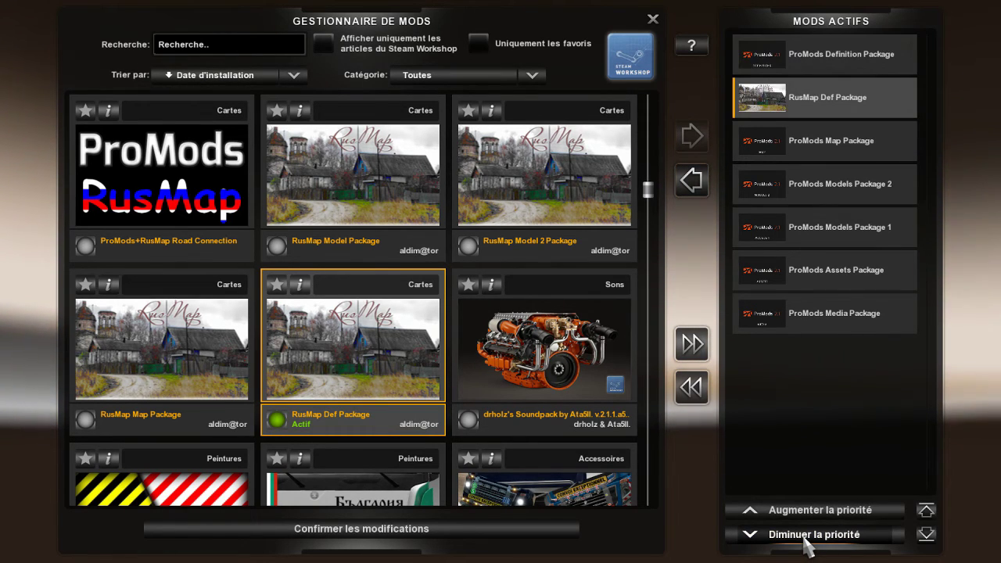
{"action": "left_click", "coordinate": [808, 547]}
{"action": "left_click", "coordinate": [807, 547]}
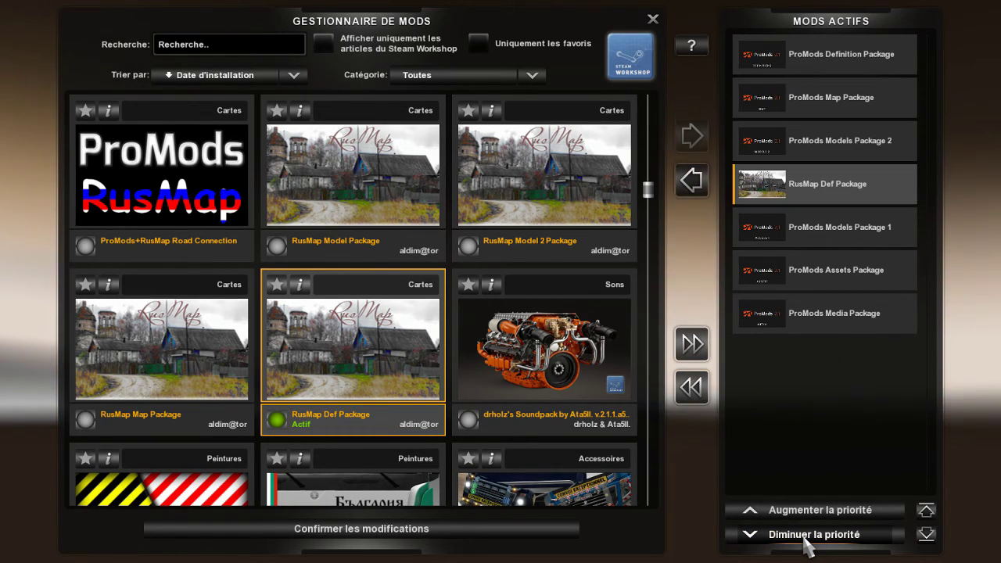
{"action": "left_click", "coordinate": [808, 547]}
{"action": "left_click", "coordinate": [808, 548]}
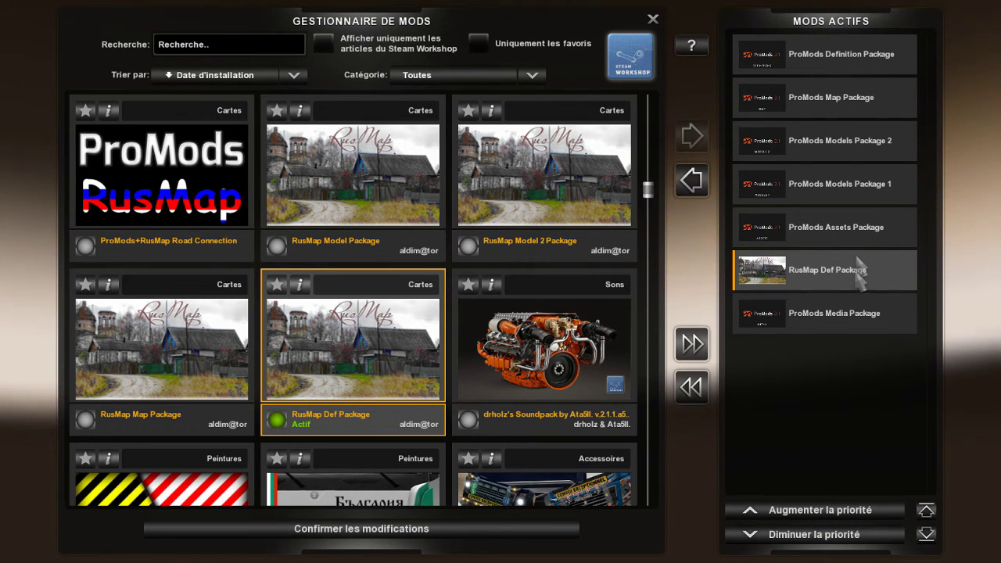
Shift the RusMap Def Package down and up the active order, then return it between ProMods Assets Package and ProMods Media Package
{"action": "left_click", "coordinate": [802, 539]}
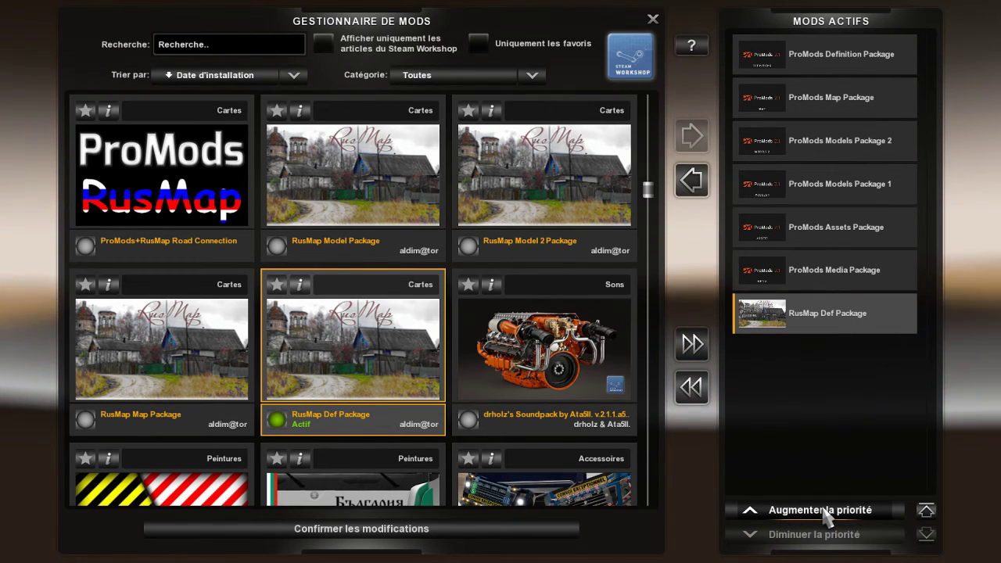
{"action": "left_click", "coordinate": [826, 512]}
{"action": "left_click", "coordinate": [825, 512]}
{"action": "left_click", "coordinate": [825, 512]}
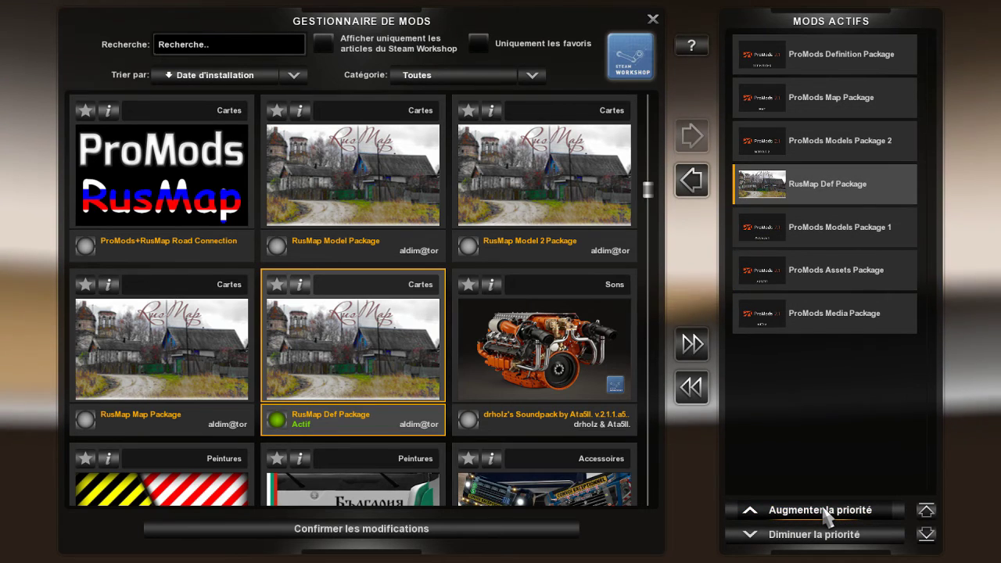
{"action": "left_click", "coordinate": [826, 512]}
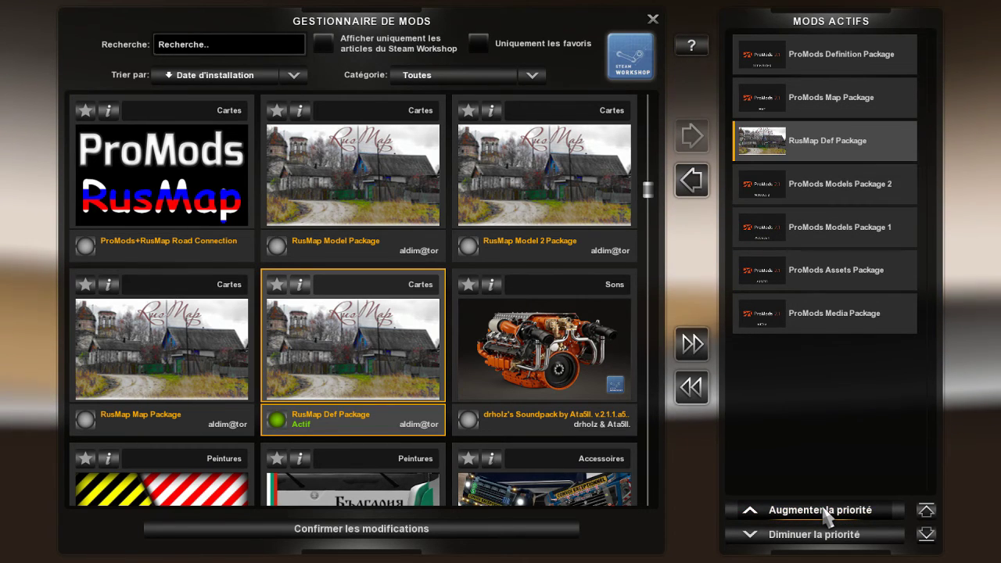
{"action": "left_click", "coordinate": [769, 536]}
{"action": "left_click", "coordinate": [782, 537]}
{"action": "left_click", "coordinate": [788, 537]}
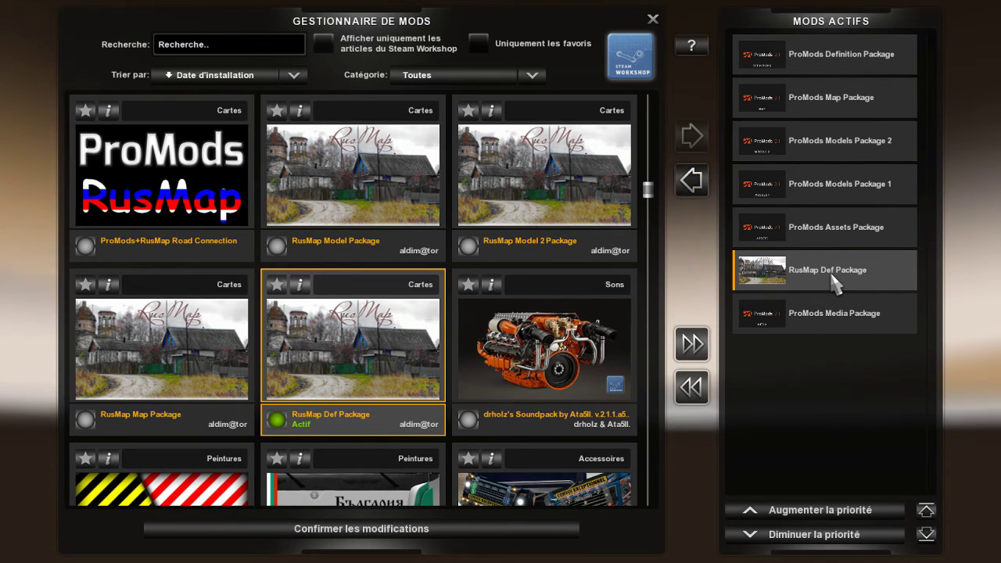
Find RusMap Model Package and RusMap Model 2 Package among the available mods and activate them in that order above ProMods Definition Package
{"action": "left_click", "coordinate": [841, 239]}
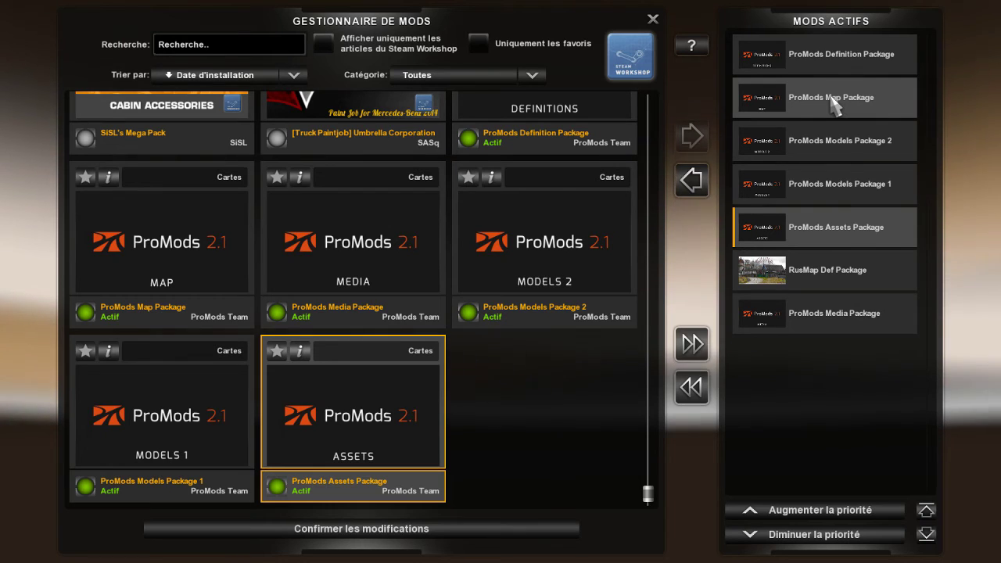
{"action": "left_click", "coordinate": [838, 67]}
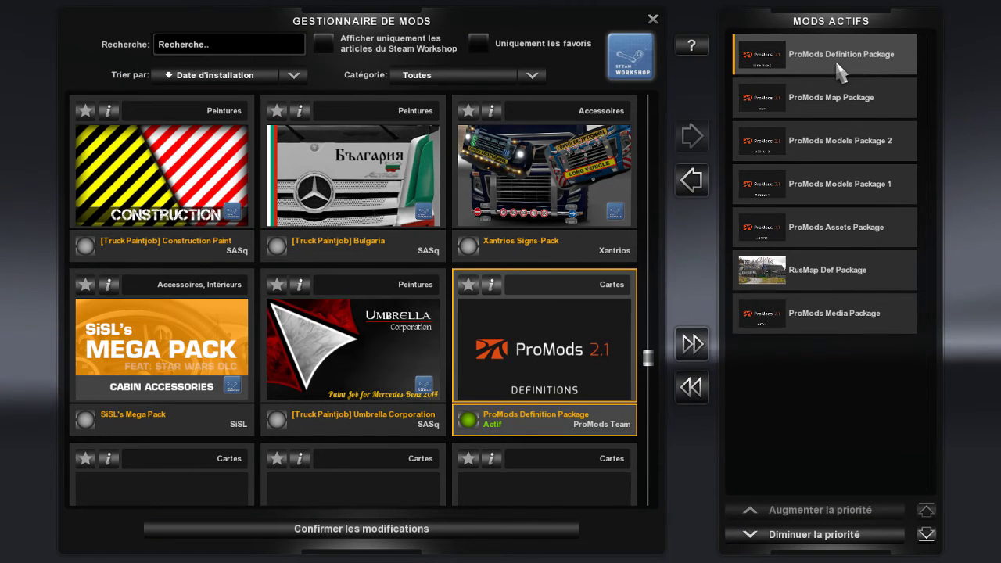
{"action": "scroll", "coordinate": [410, 357], "scroll_direction": "up", "scroll_amount": 2}
{"action": "scroll", "coordinate": [410, 368], "scroll_direction": "up", "scroll_amount": 3}
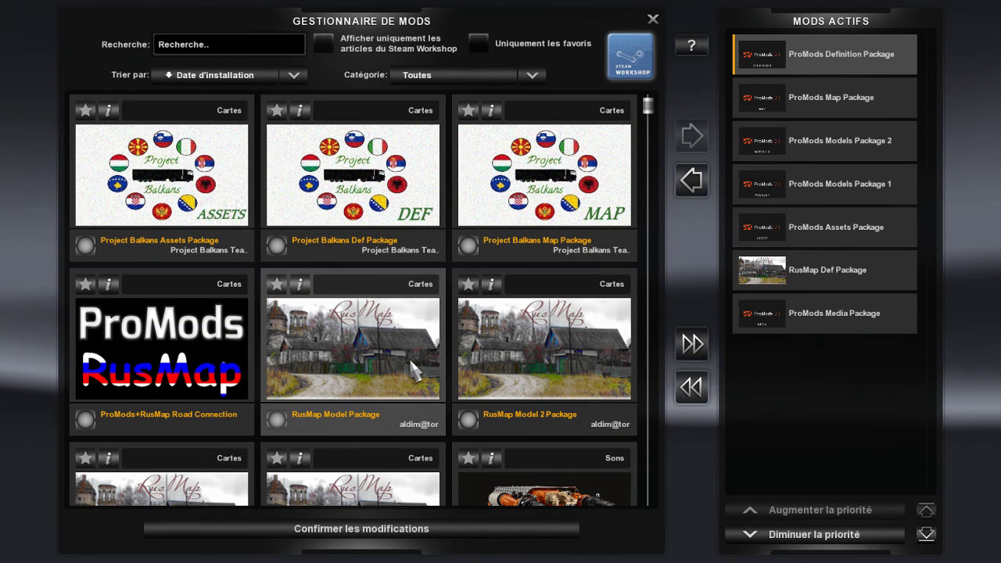
{"action": "scroll", "coordinate": [411, 368], "scroll_direction": "down", "scroll_amount": 1}
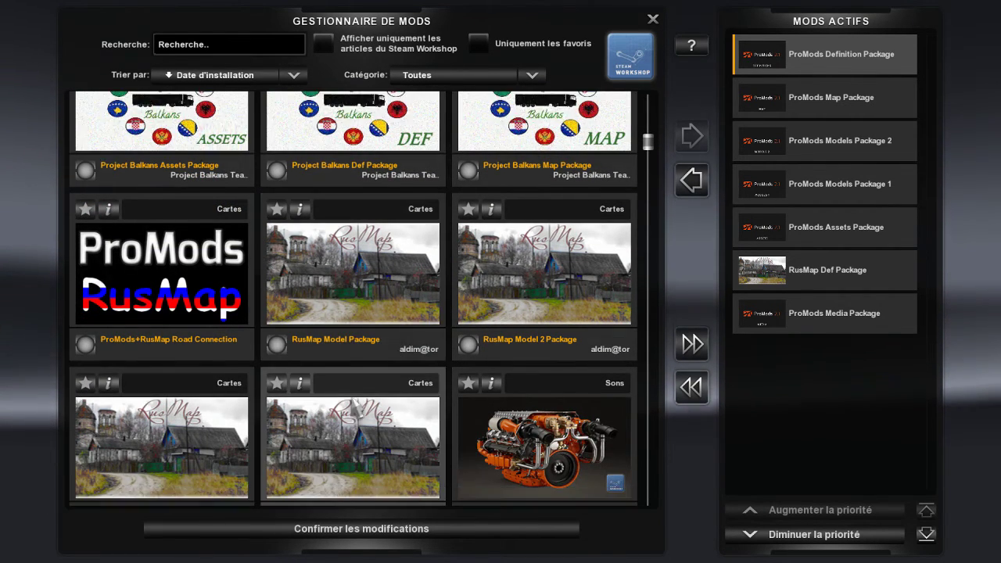
{"action": "left_click", "coordinate": [369, 288]}
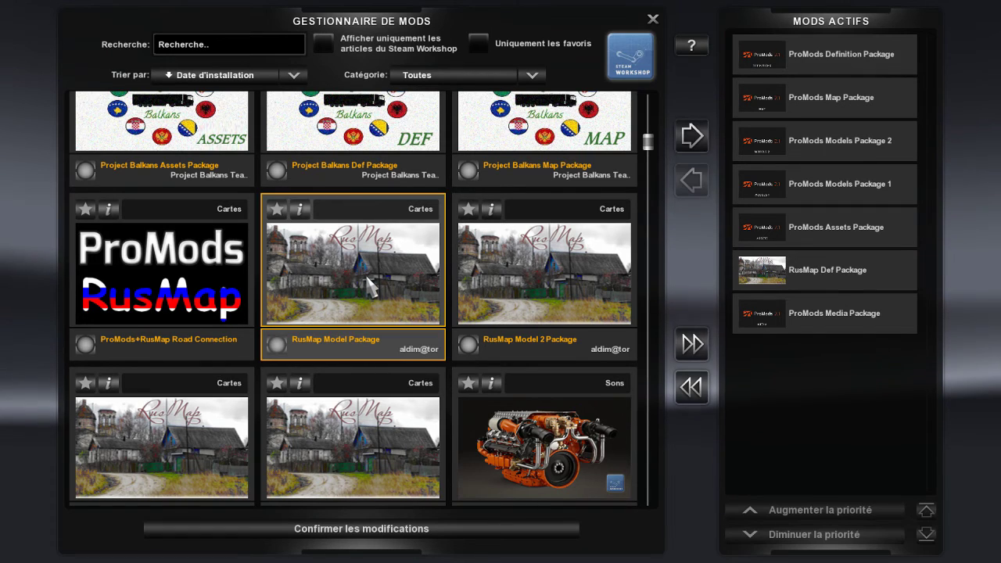
{"action": "double_click", "coordinate": [355, 275]}
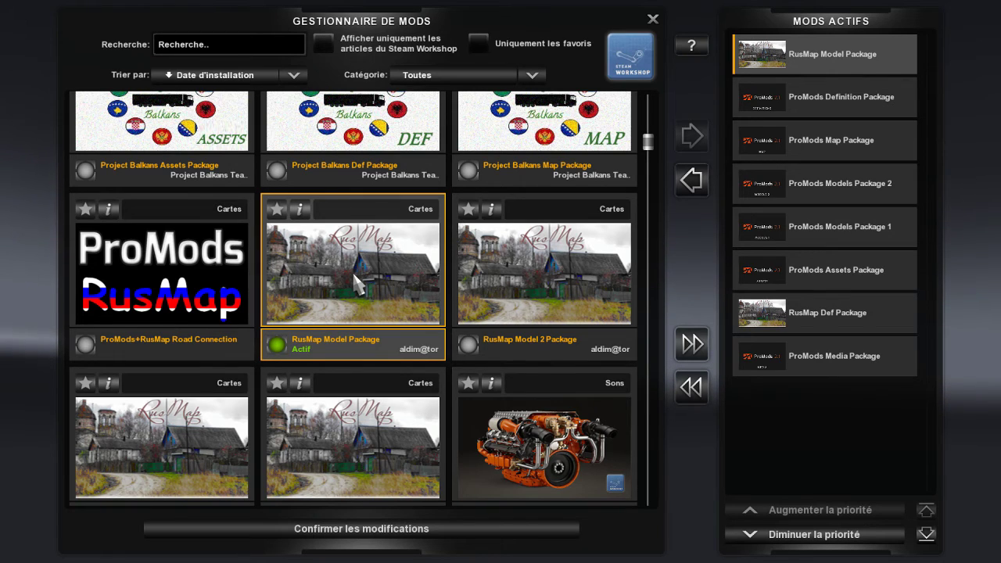
{"action": "double_click", "coordinate": [568, 301]}
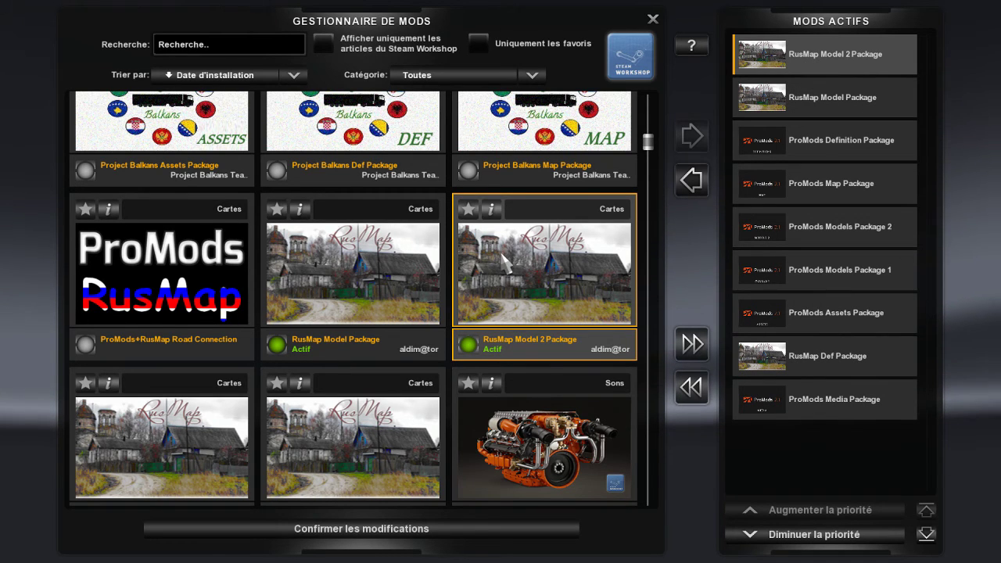
Activate RusMap Map Package above the RusMap model packages, followed by ProMods+RusMap Road Connection at the highest priority
{"action": "scroll", "coordinate": [357, 280], "scroll_direction": "down", "scroll_amount": 1}
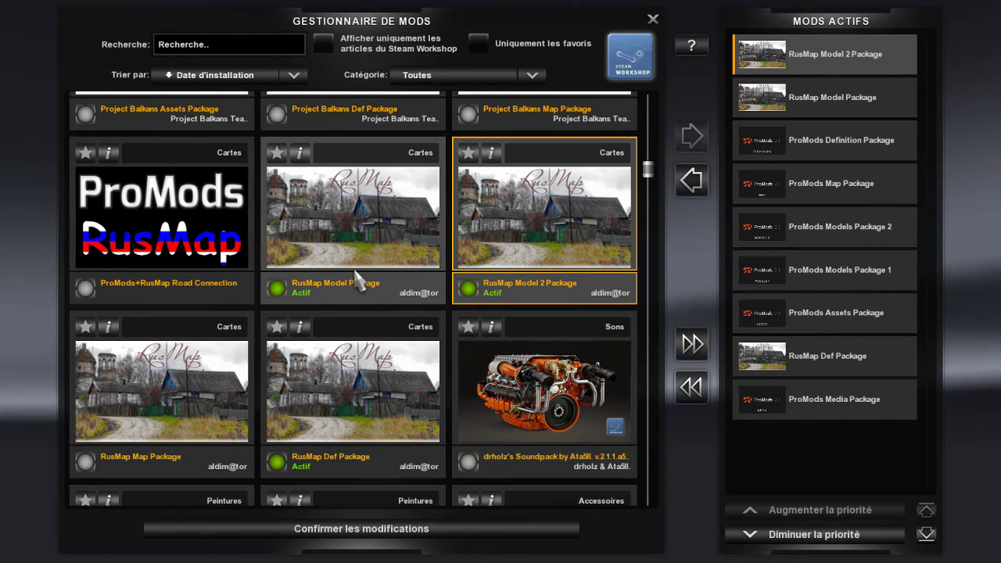
{"action": "scroll", "coordinate": [357, 280], "scroll_direction": "down", "scroll_amount": 1}
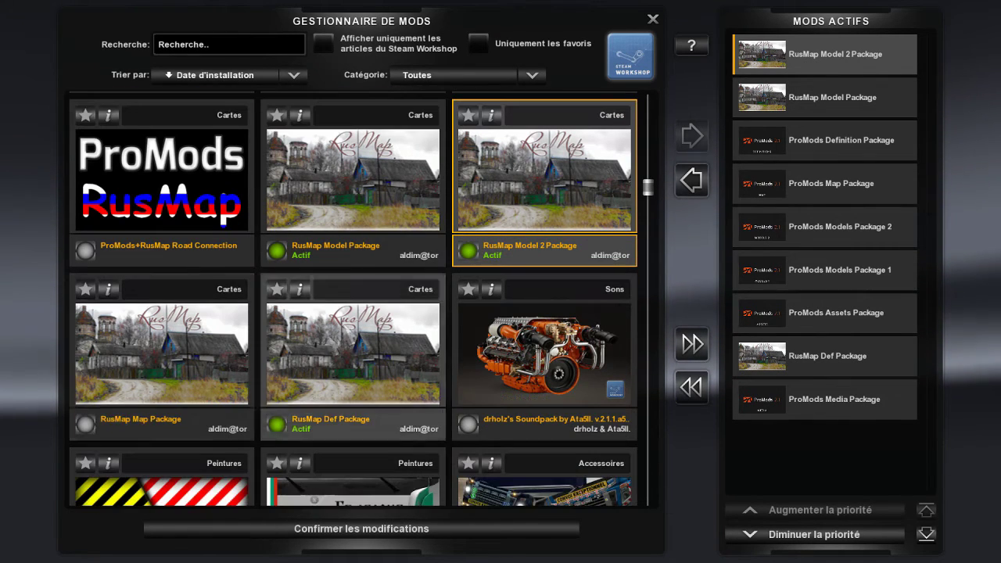
{"action": "double_click", "coordinate": [181, 378]}
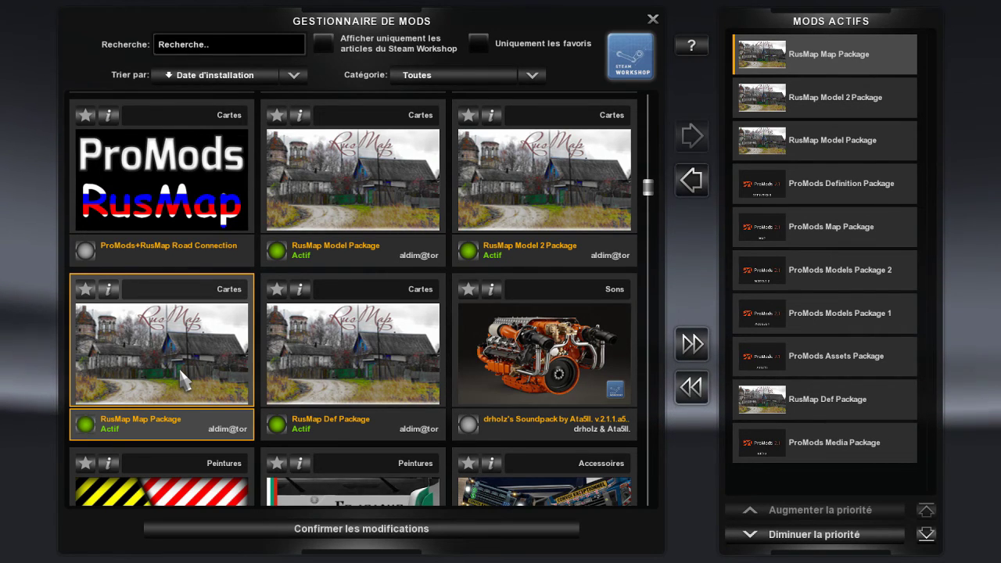
{"action": "double_click", "coordinate": [162, 204]}
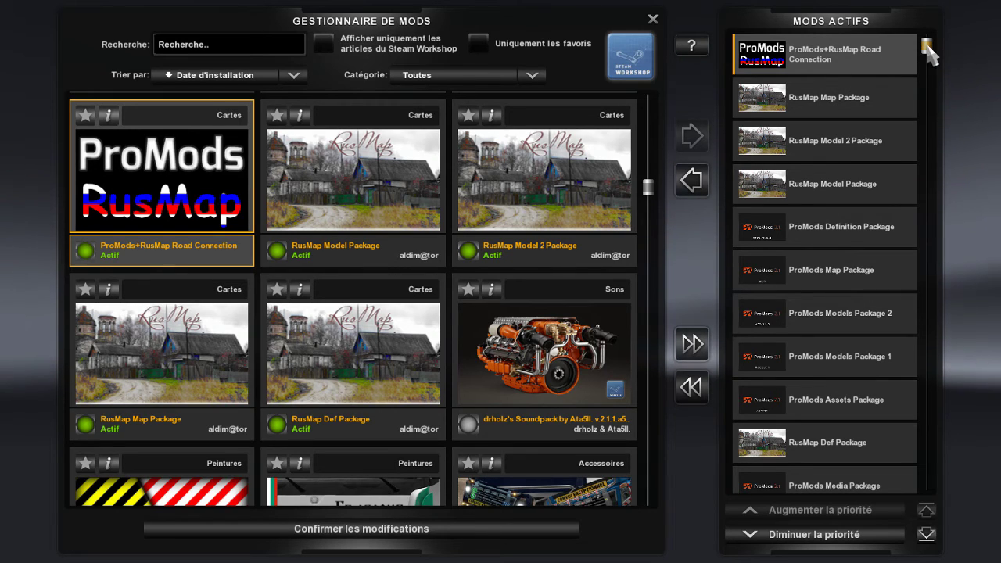
{"action": "mouse_move", "coordinate": [930, 39]}
{"action": "left_mouse_down"}
{"action": "mouse_move", "coordinate": [948, 496]}
{"action": "mouse_move", "coordinate": [956, 250]}
{"action": "mouse_move", "coordinate": [935, 29]}
{"action": "left_mouse_up"}
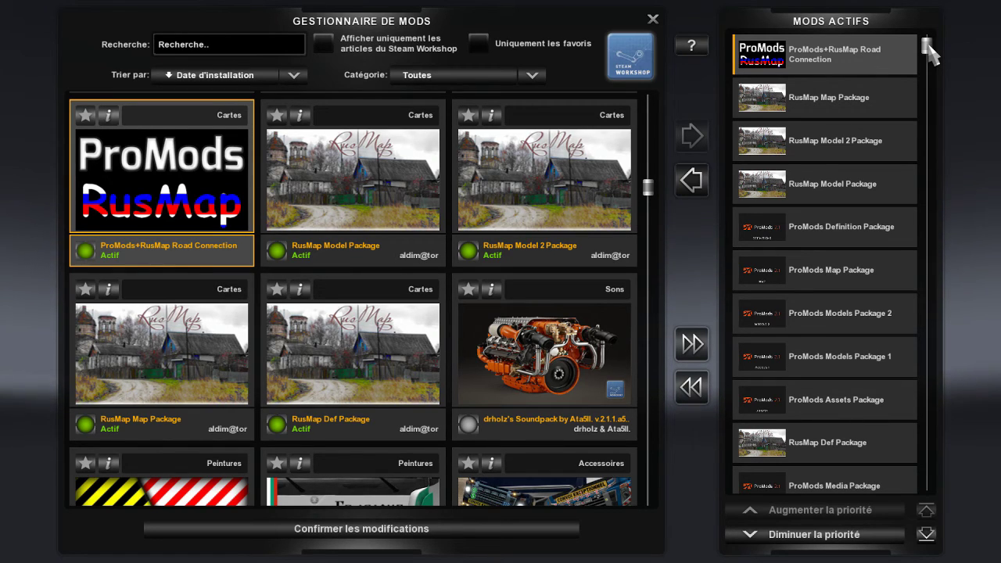
Activate Project Balkans Assets Package above ProMods+RusMap Road Connection
{"action": "left_click_drag", "start_coordinate": [646, 197], "coordinate": [648, 104]}
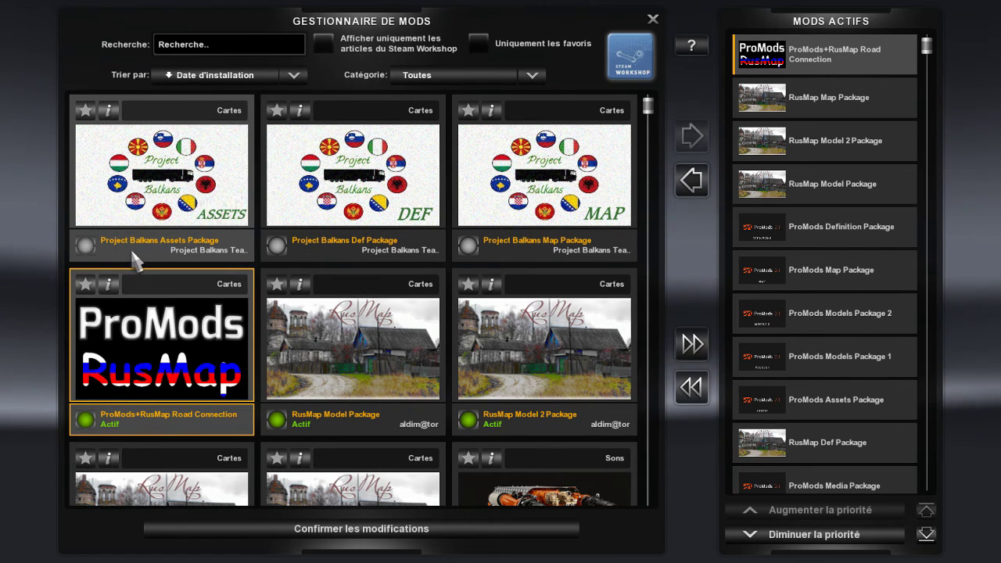
{"action": "double_click", "coordinate": [179, 186]}
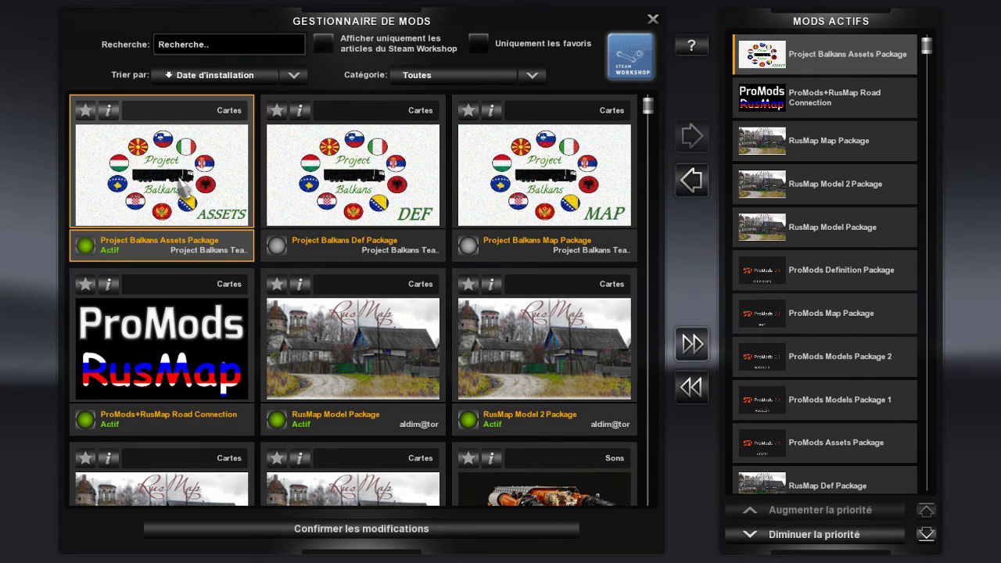